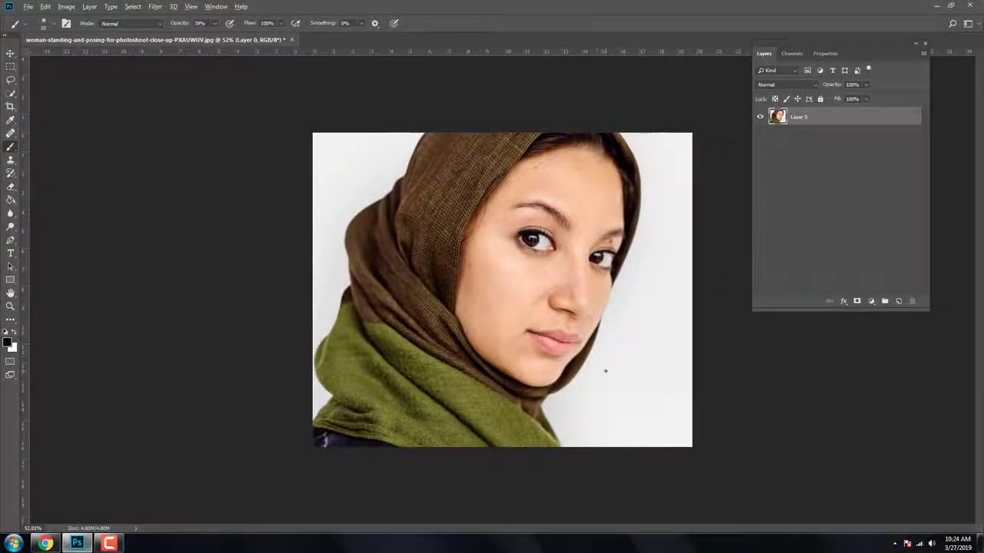
Open Select and Mask and preview the selection in the On Black view mode
scroll(604, 371, "up", 2)
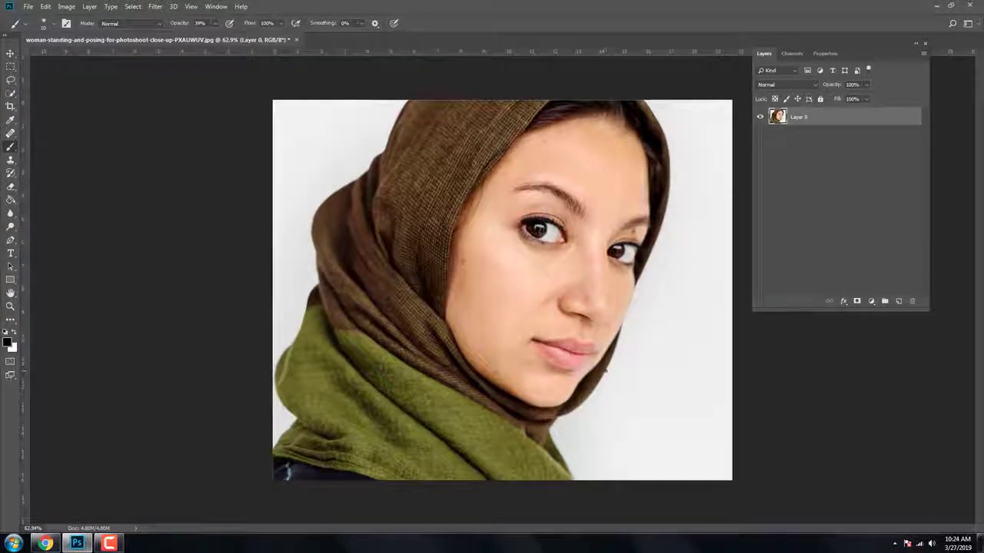
left_click(133, 7)
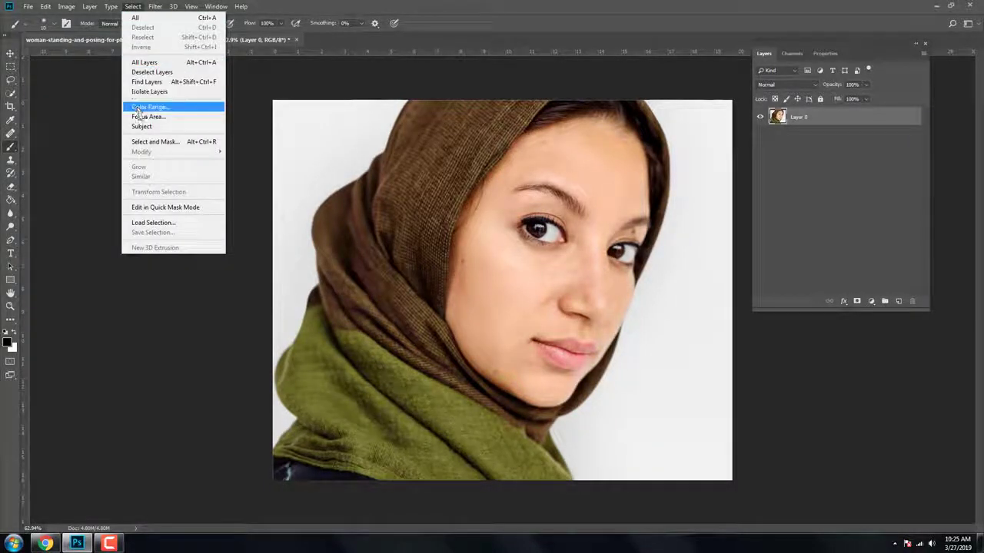
left_click(175, 142)
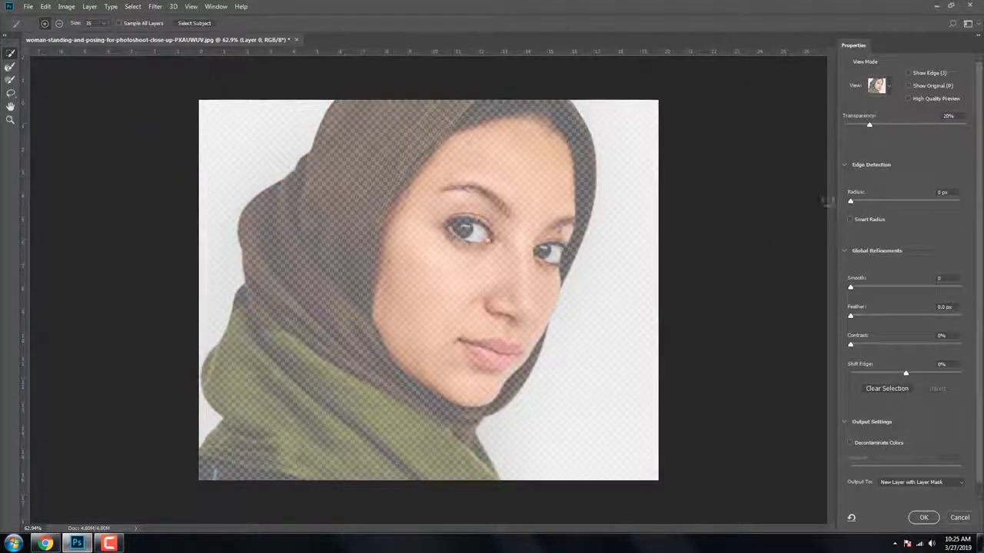
left_click(888, 87)
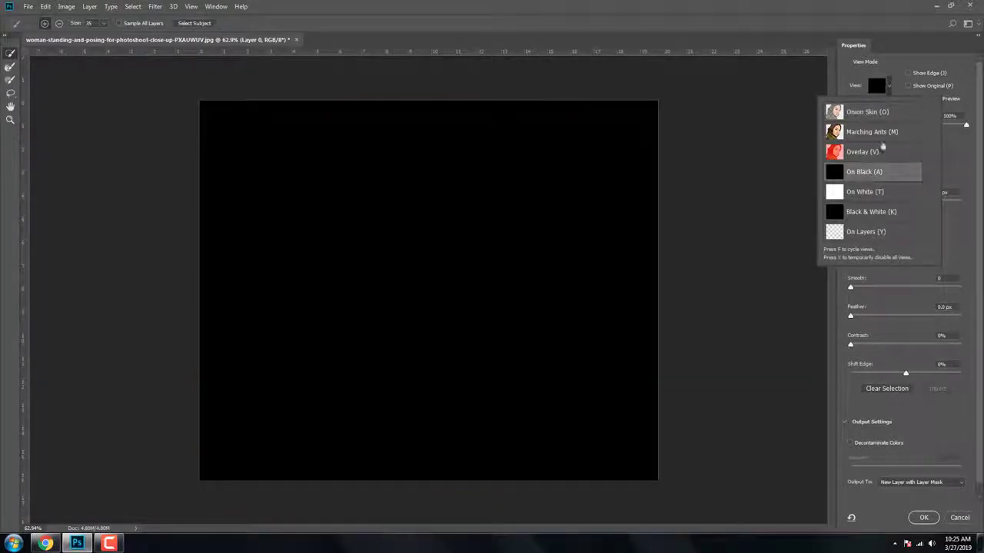
left_click(864, 172)
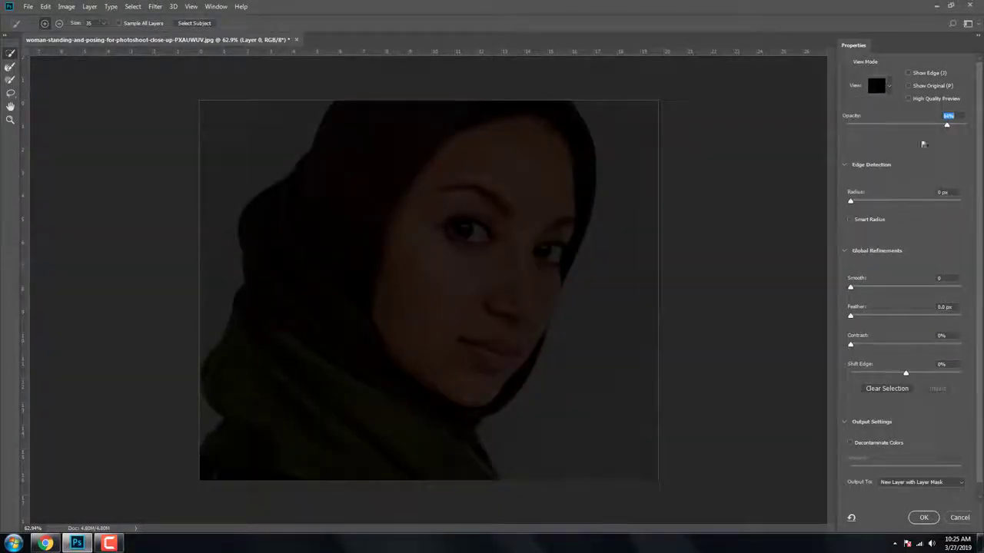
Quick-select the face and neck, make the black backdrop opaque, and refine the left and top hairline edges
left_click_drag(489, 196, 528, 210)
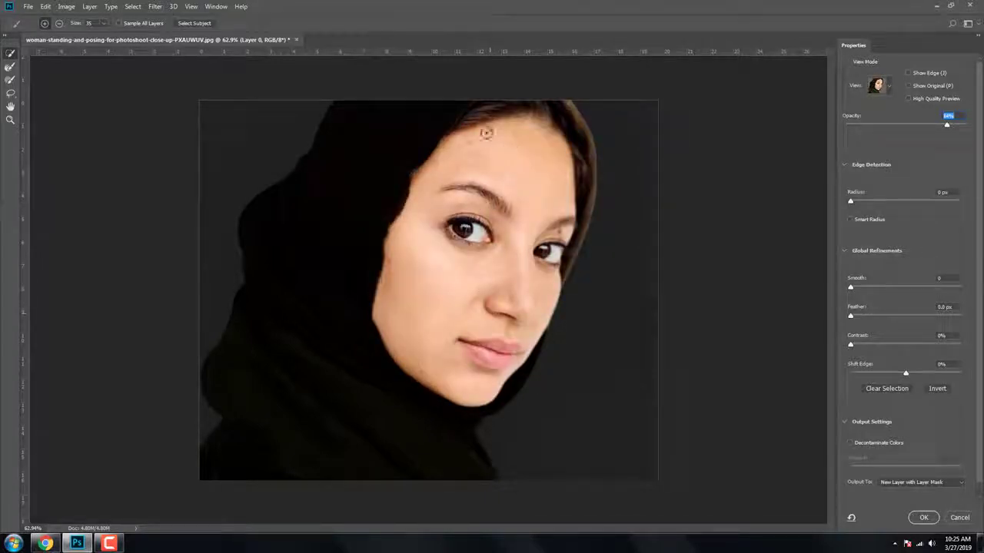
key("r")
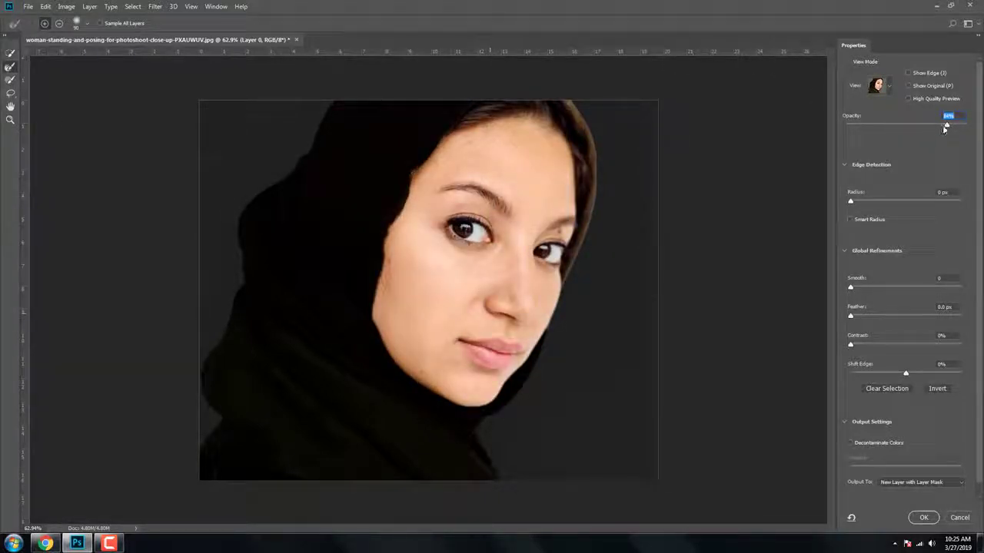
left_click_drag(947, 124, 966, 125)
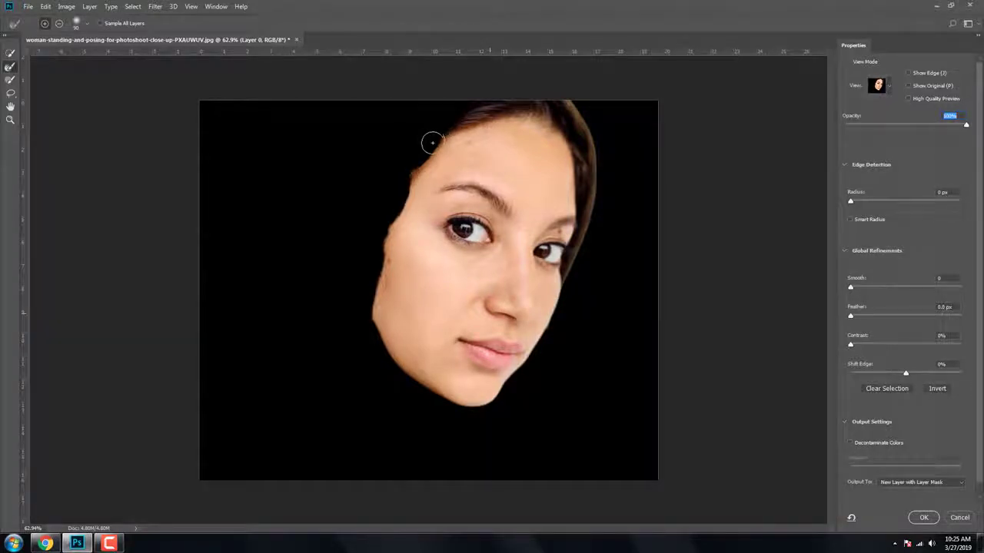
mouse_move(433, 142)
left_mouse_down()
mouse_move(374, 256)
mouse_move(382, 308)
mouse_move(369, 290)
mouse_move(379, 345)
mouse_move(404, 373)
mouse_move(439, 402)
mouse_move(495, 401)
mouse_move(578, 266)
left_mouse_up()
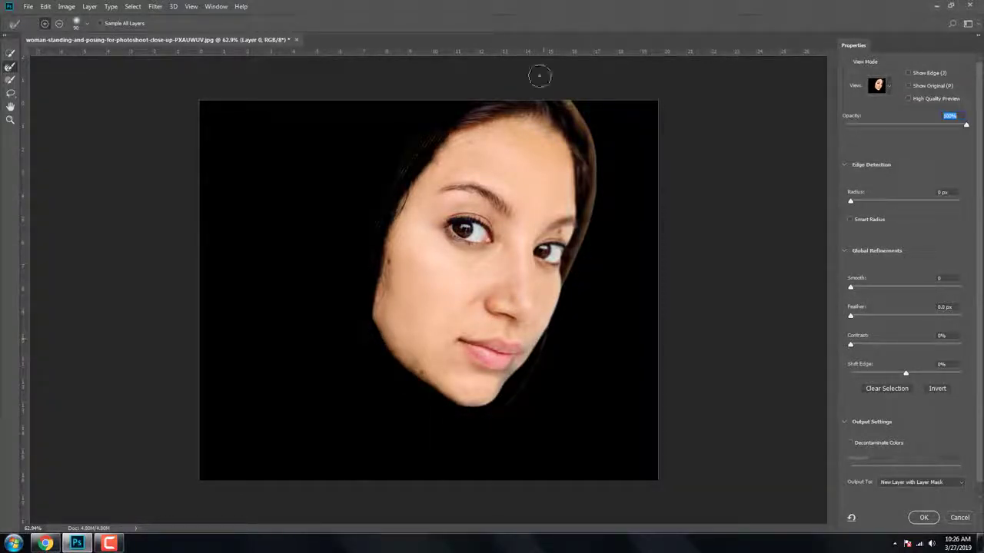
mouse_move(471, 117)
left_mouse_down()
mouse_move(509, 105)
mouse_move(584, 136)
mouse_move(547, 114)
mouse_move(571, 114)
mouse_move(588, 176)
mouse_move(561, 295)
left_mouse_up()
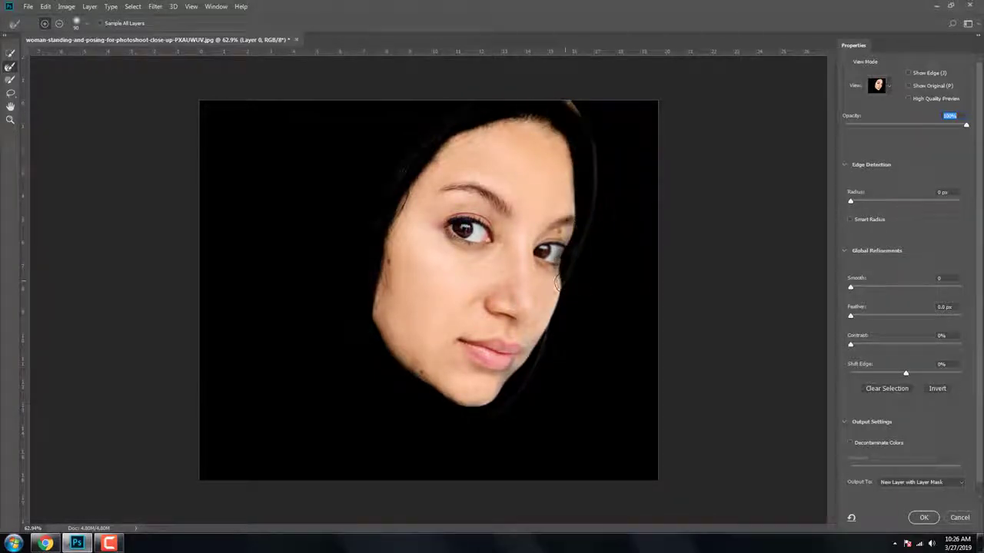
Output the refined selection to a new layer with layer mask
left_click(913, 484)
left_click(918, 522)
left_click(921, 518)
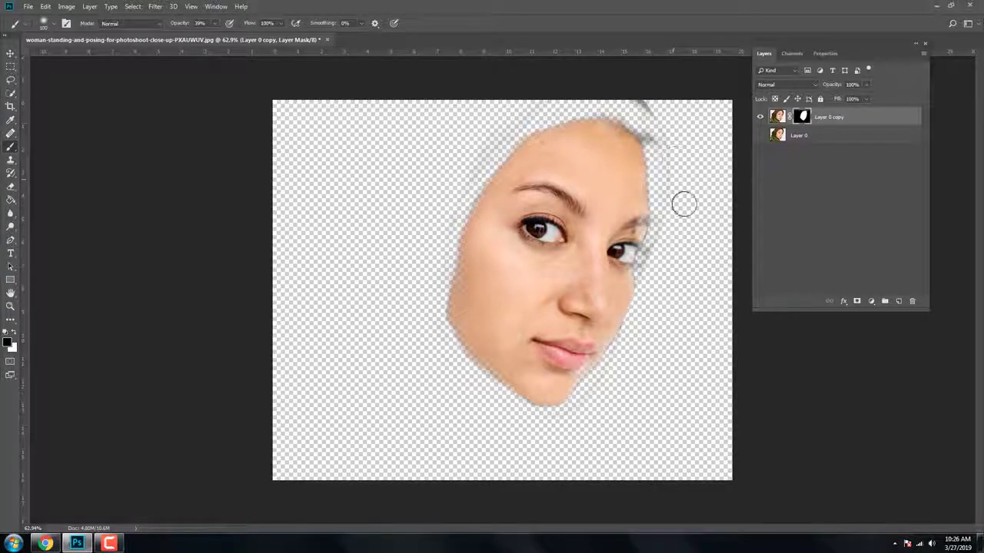
Paint the stray top-right hair strand out of Layer 0 copy's mask and make Layer 0 visible again
left_click_drag(671, 131, 677, 125)
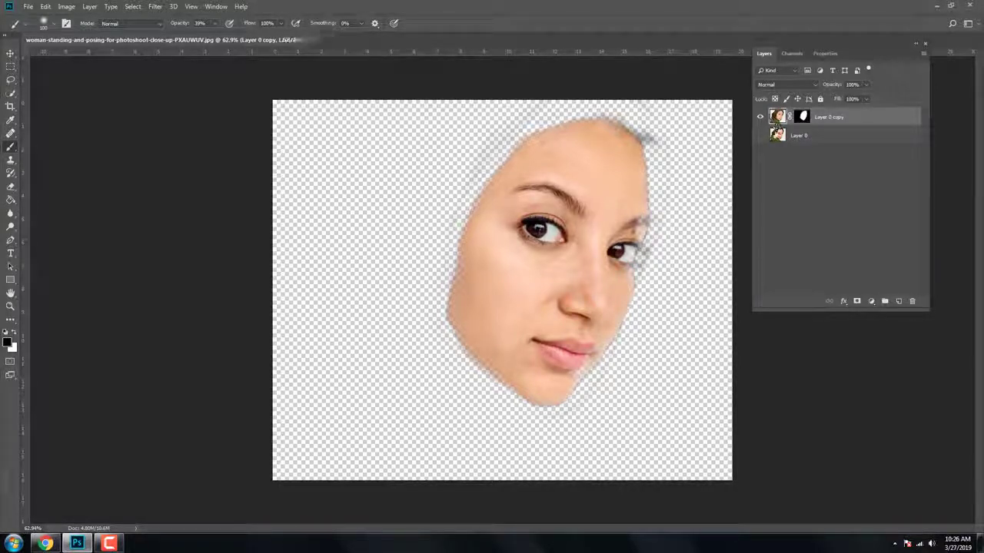
left_click(760, 135)
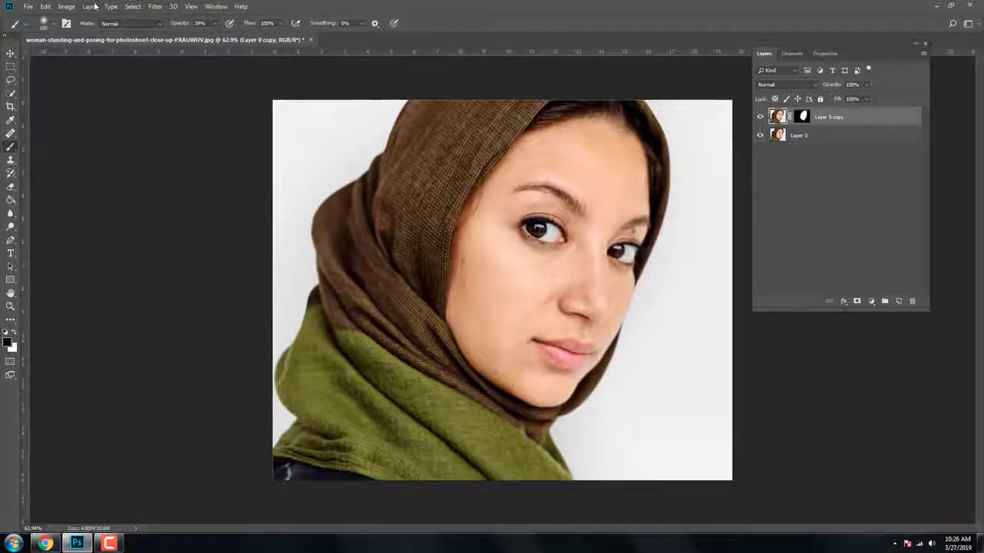
Apply a Smart Blur with radius 3.0 to the masked face layer
left_click(154, 6)
mouse_move(208, 123)
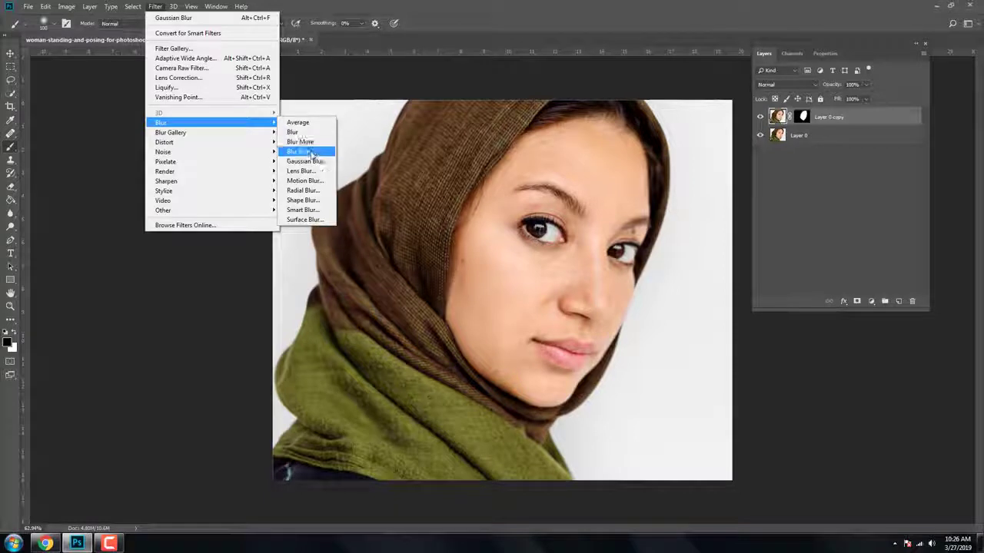
left_click(303, 209)
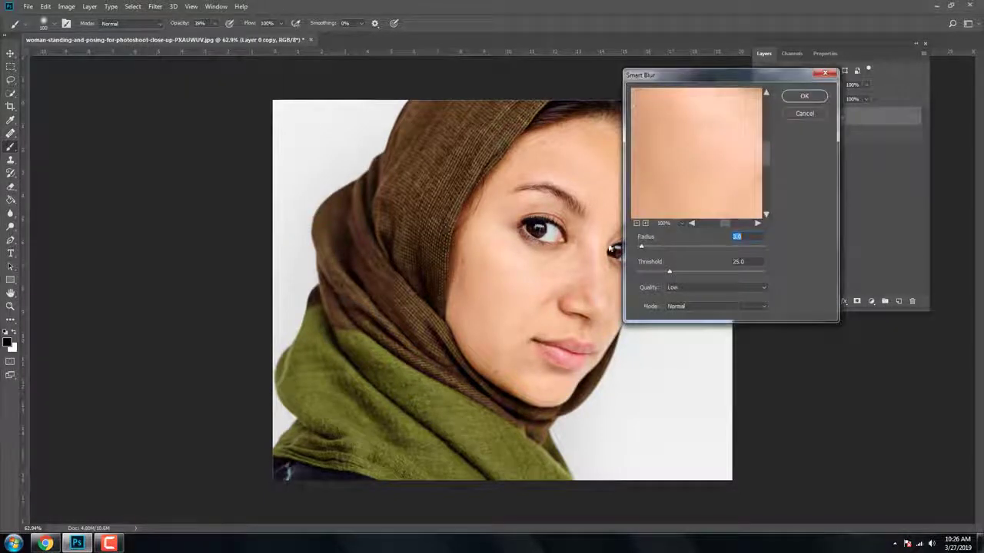
left_click_drag(698, 183, 706, 177)
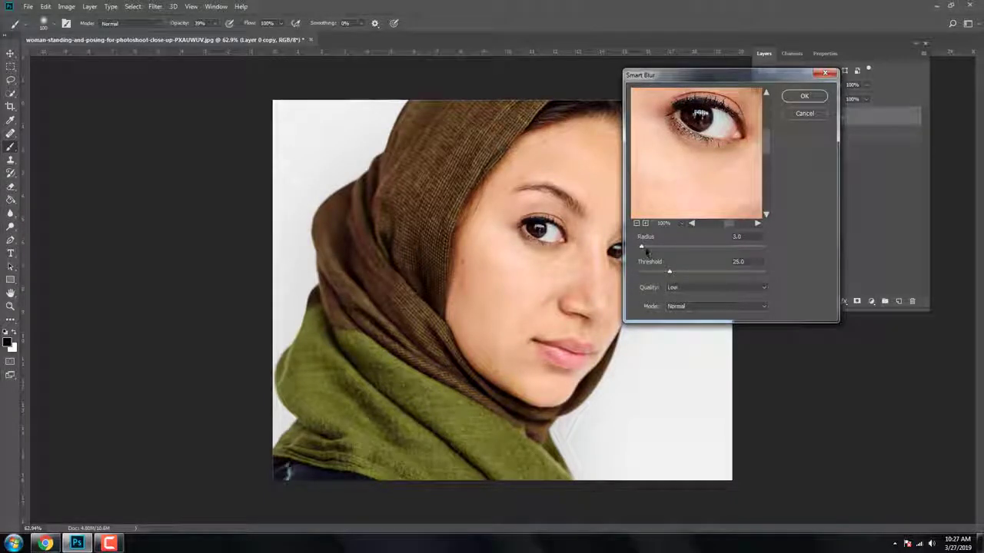
left_click(643, 247)
left_click(804, 96)
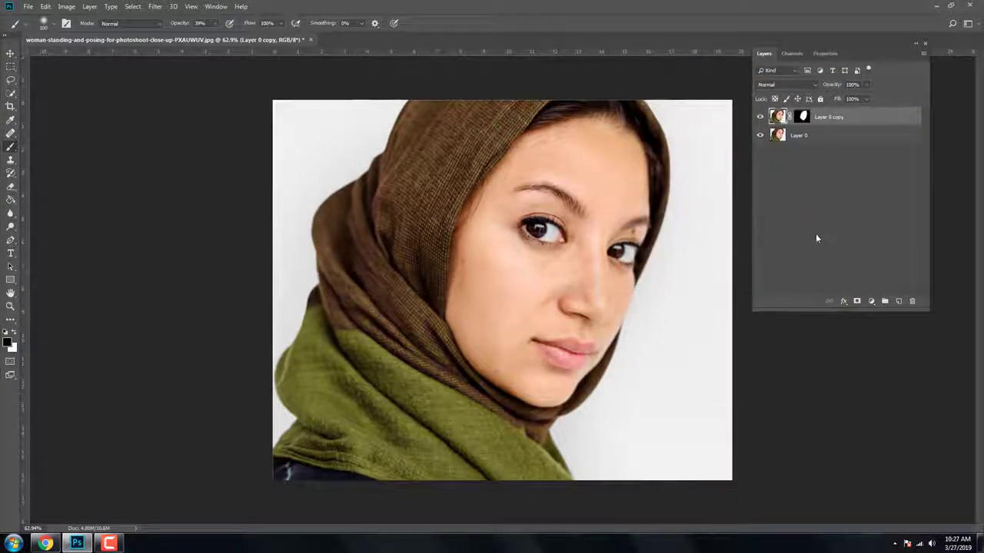
Apply a Surface Blur with radius 15 and threshold 15 to the face layer
left_click(154, 6)
mouse_move(160, 123)
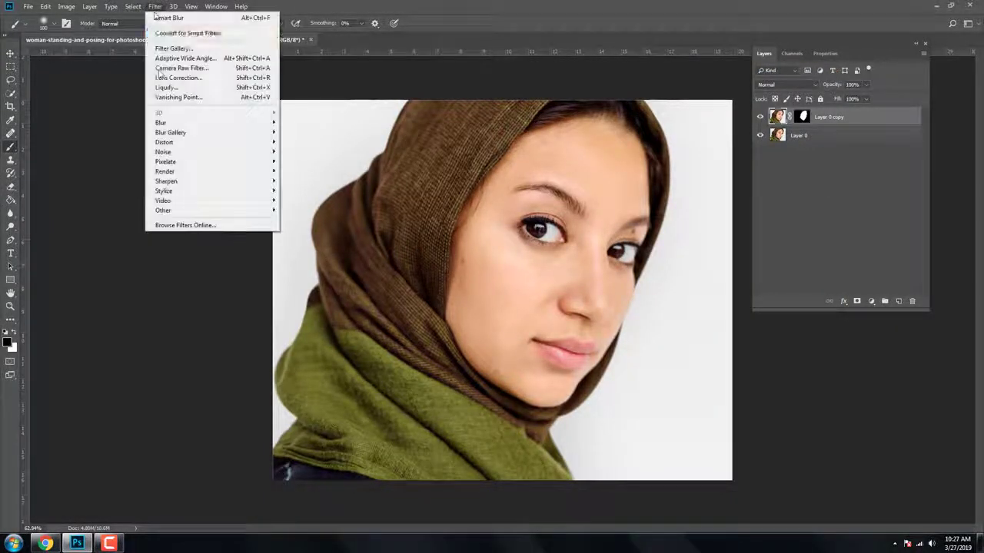
left_click(303, 219)
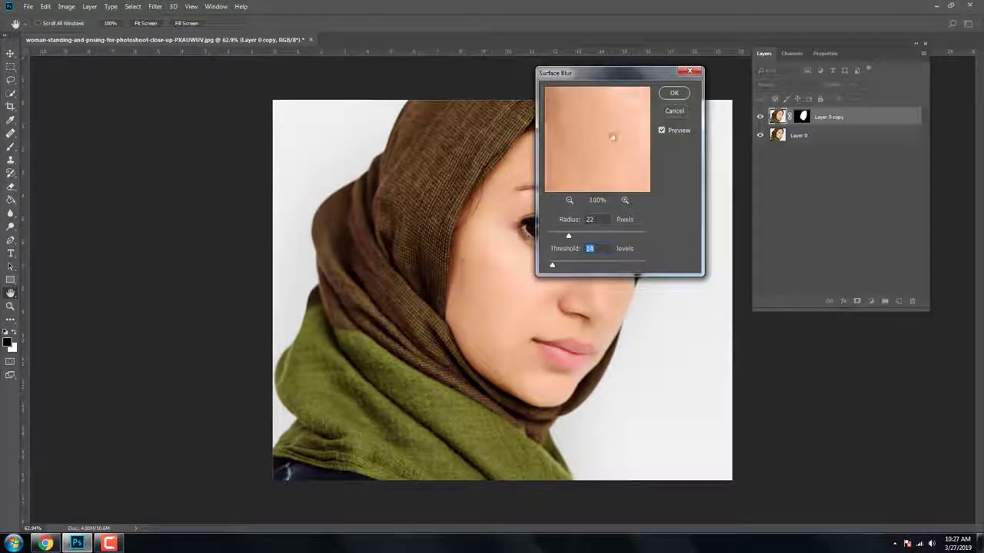
left_click_drag(612, 71, 799, 103)
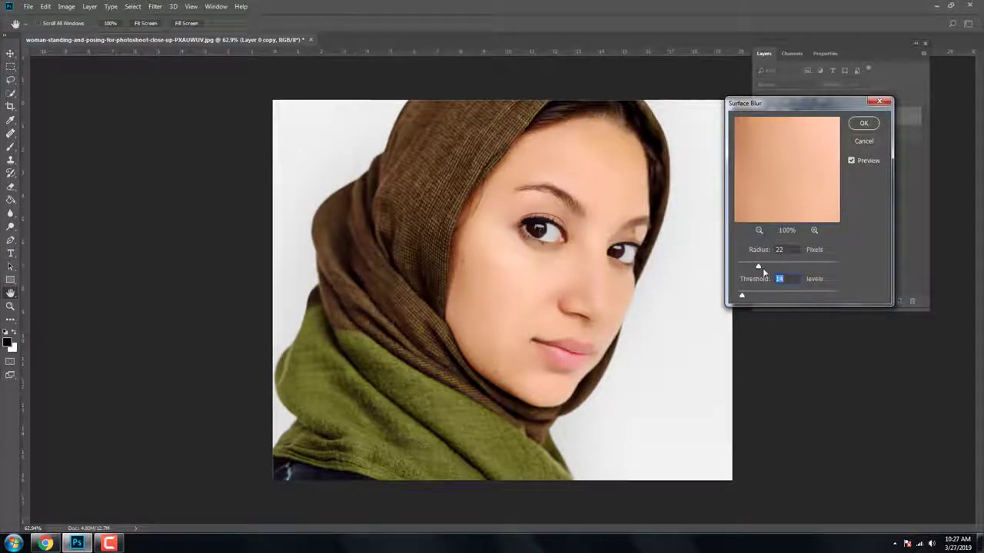
left_click_drag(742, 298, 744, 294)
left_click(863, 124)
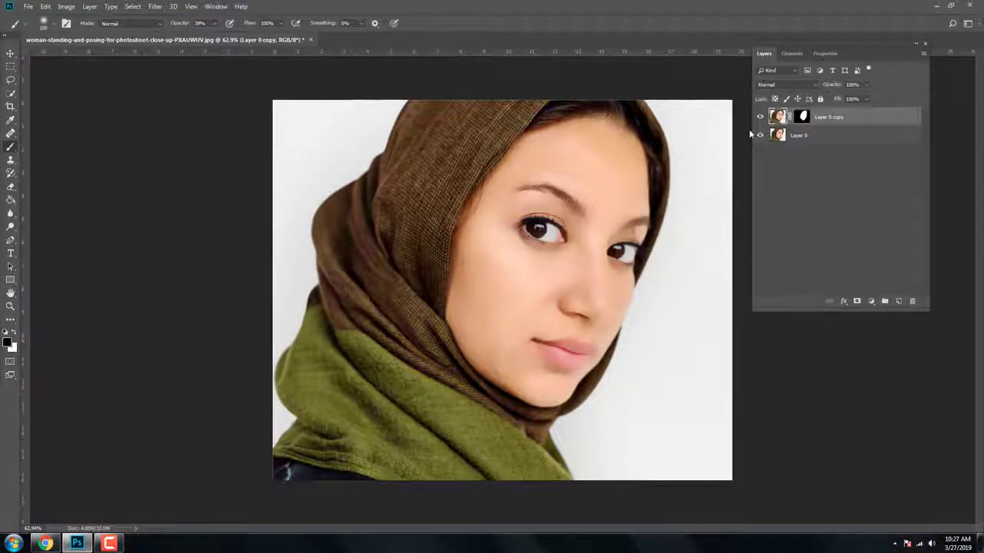
Lower Layer 0 copy to 68% opacity and mask the blur off both eyes
left_click(866, 85)
left_click_drag(858, 98, 855, 100)
scroll(645, 271, "up", 5)
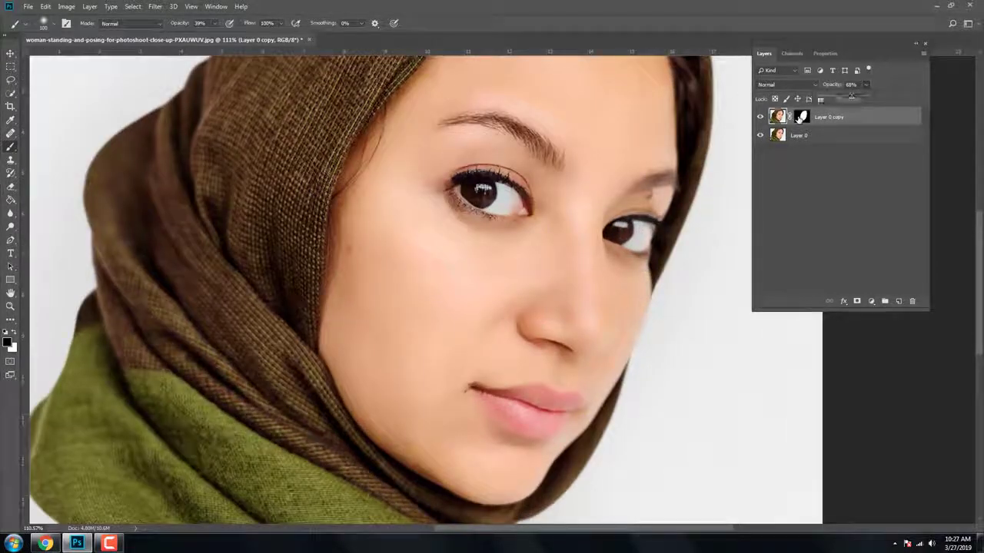
left_click_drag(513, 199, 484, 209)
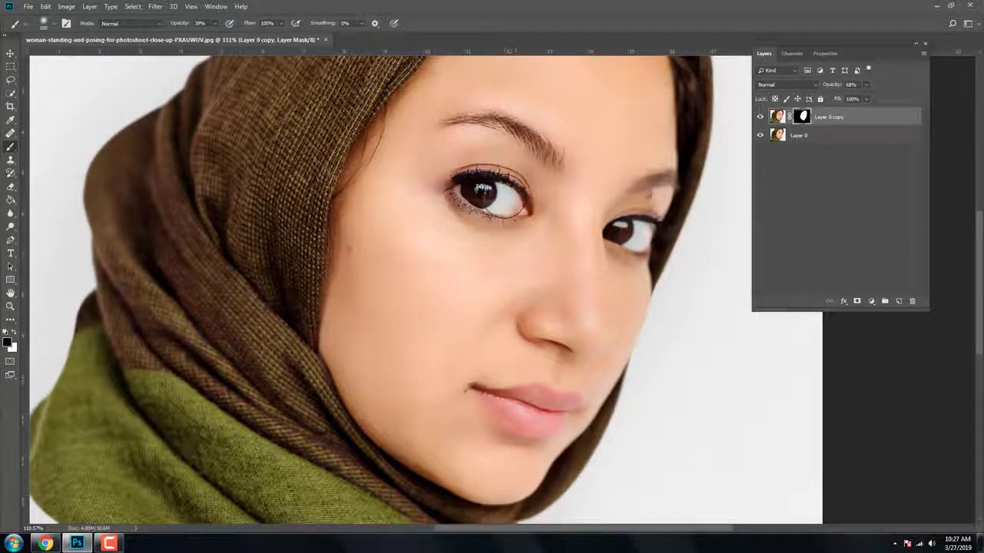
left_click_drag(622, 230, 654, 234)
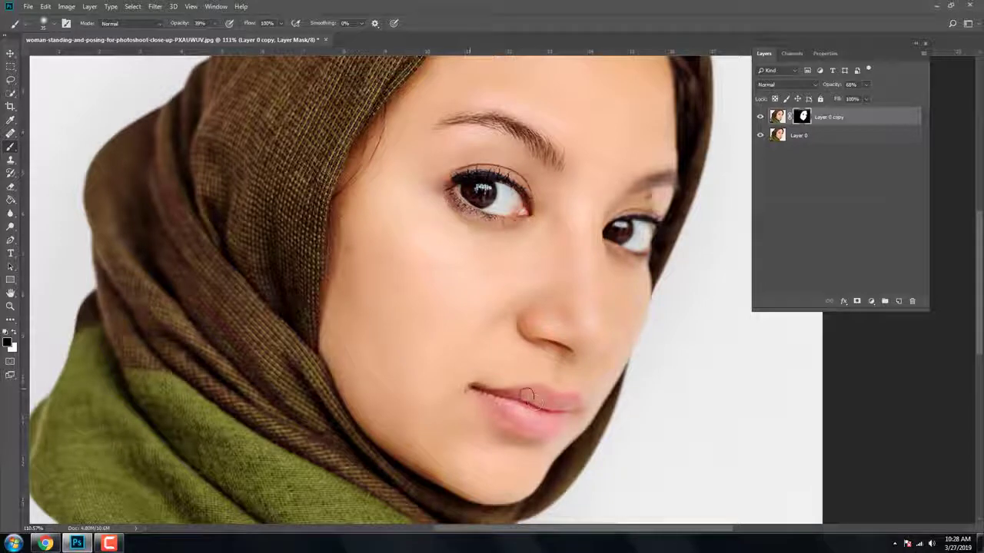
Switch to the Blur tool from the retouching tool flyout
scroll(584, 344, "up", 3, "alt")
scroll(584, 343, "up", 1, "alt")
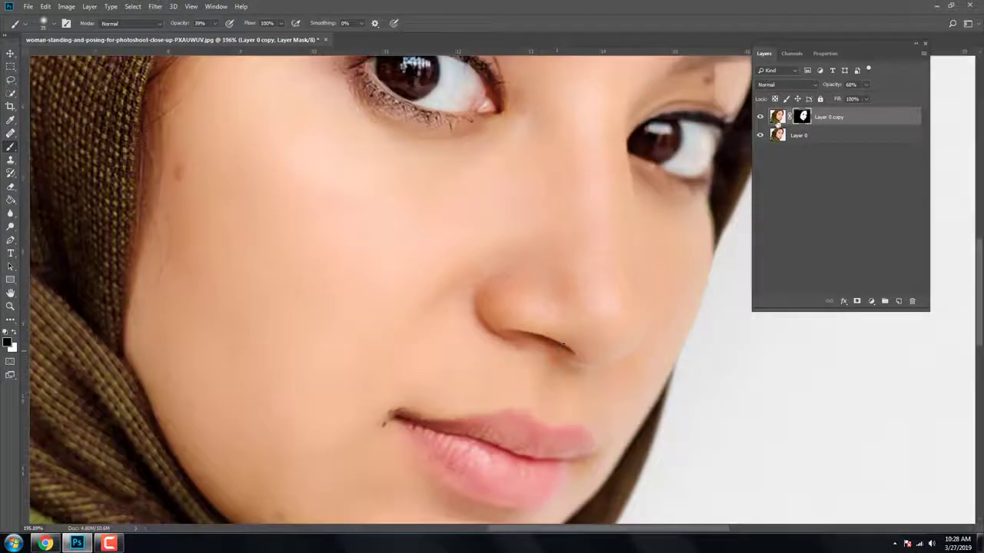
right_click(10, 213)
left_click(46, 210)
scroll(407, 392, "up", 1, "alt")
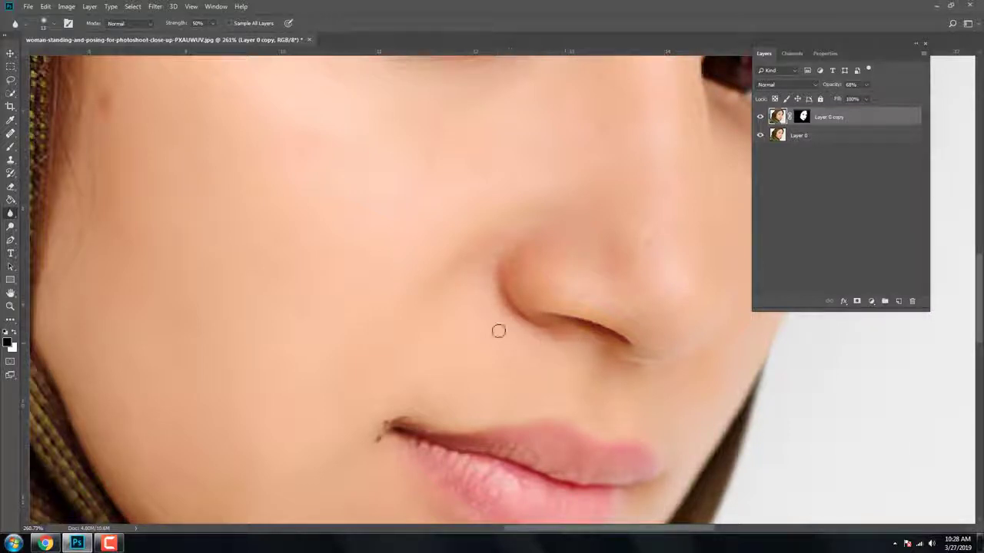
Pan and zoom the view to bring the lips, chin and scarf into view
scroll(498, 331, "right", 2)
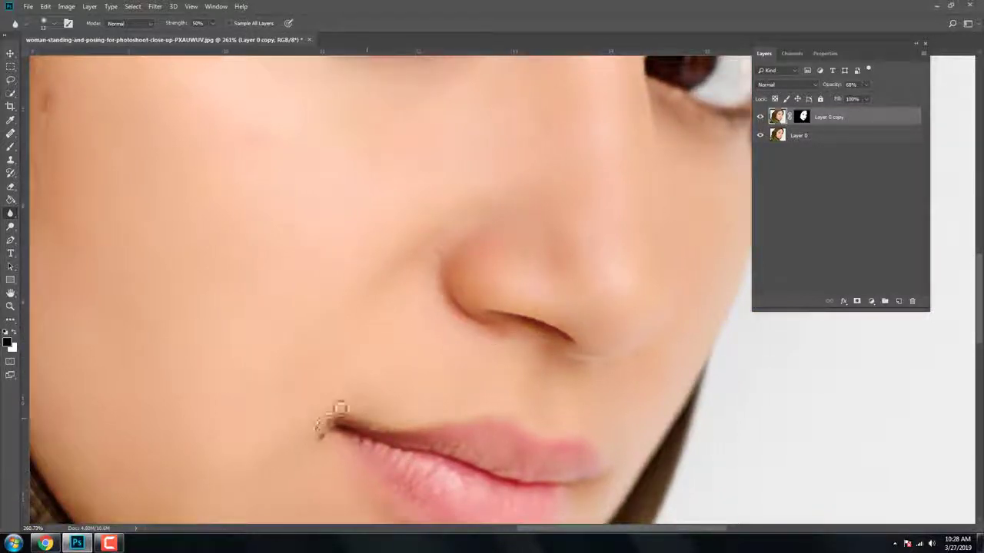
scroll(362, 342, "down", 2)
scroll(363, 342, "right", 4)
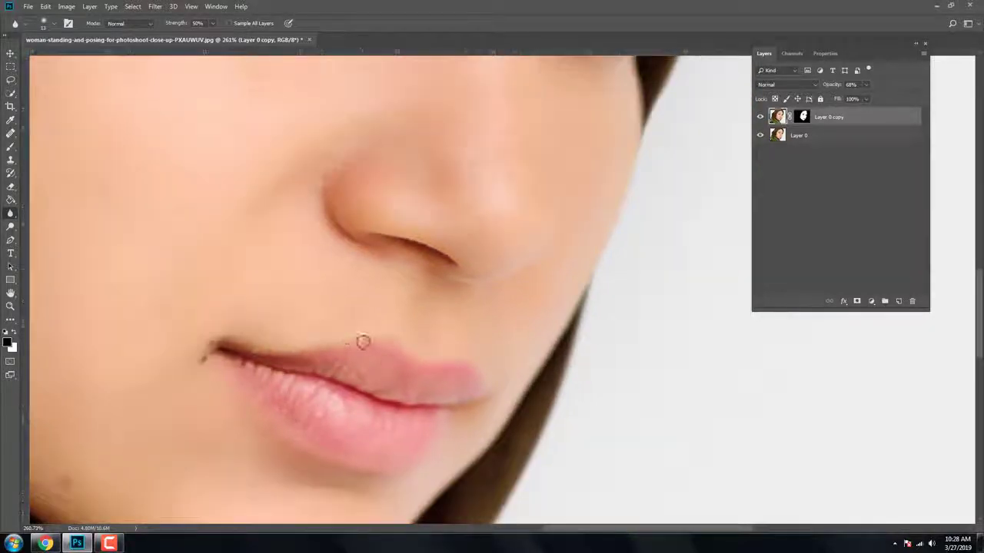
scroll(362, 342, "down", 1)
scroll(358, 390, "down", 1)
scroll(359, 390, "down", 1)
scroll(358, 380, "down", 1)
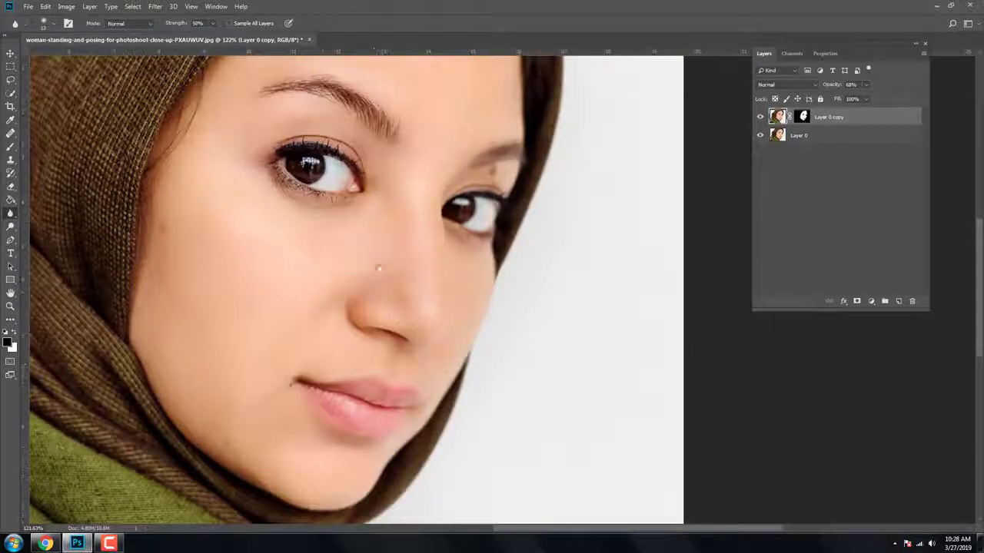
scroll(263, 471, "up", 2)
left_click_drag(263, 474, 333, 322)
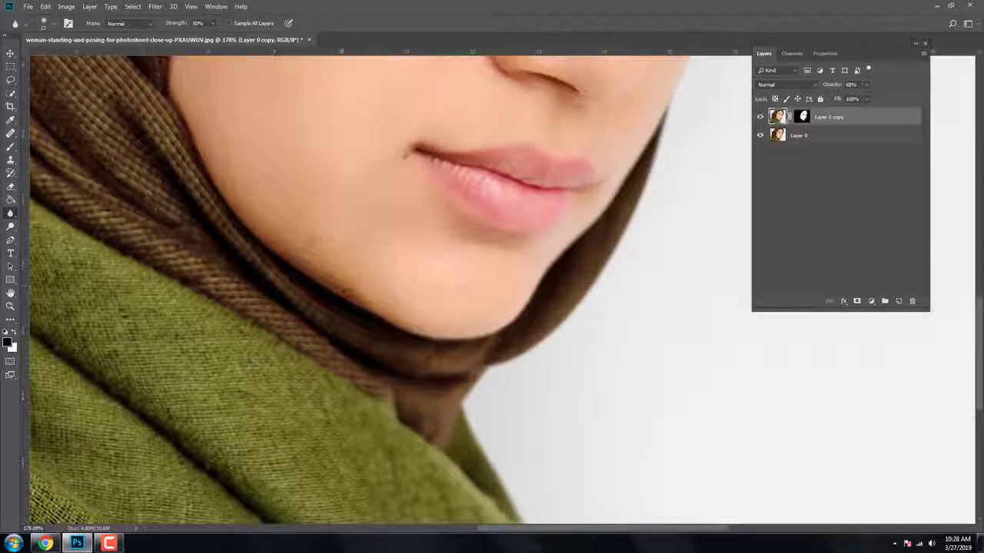
left_click_drag(314, 258, 338, 293)
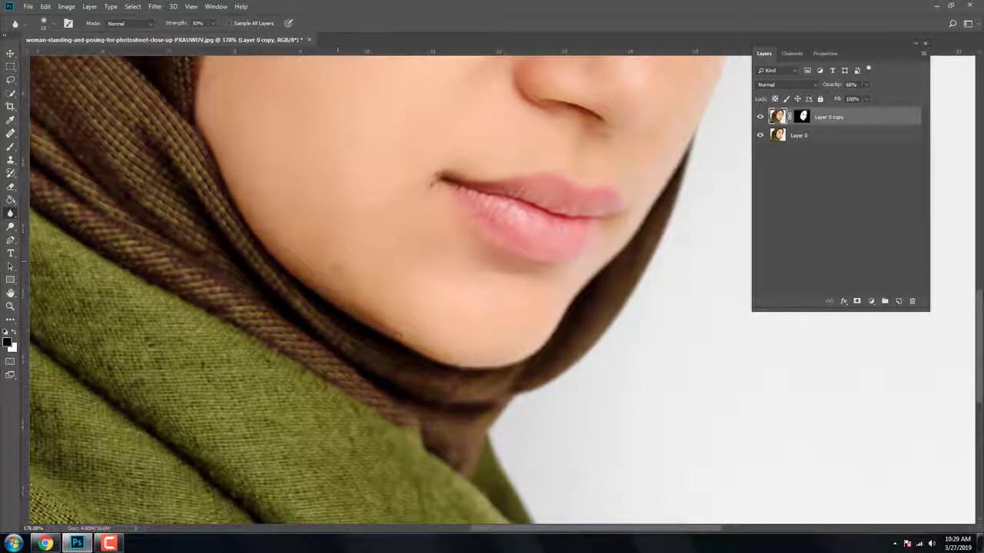
scroll(459, 259, "up", 5)
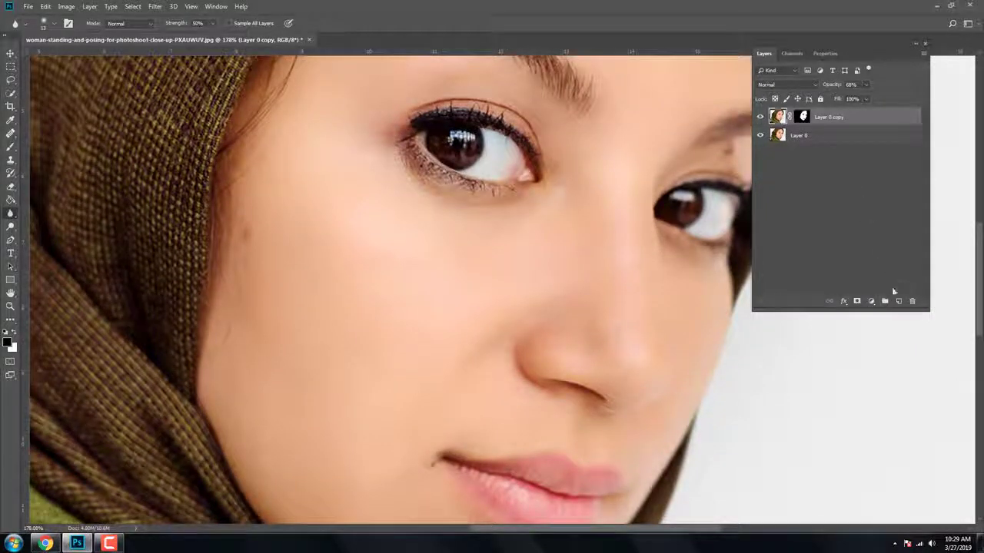
Add a new empty Layer 1 on top and switch to the Healing Brush
left_click(899, 302)
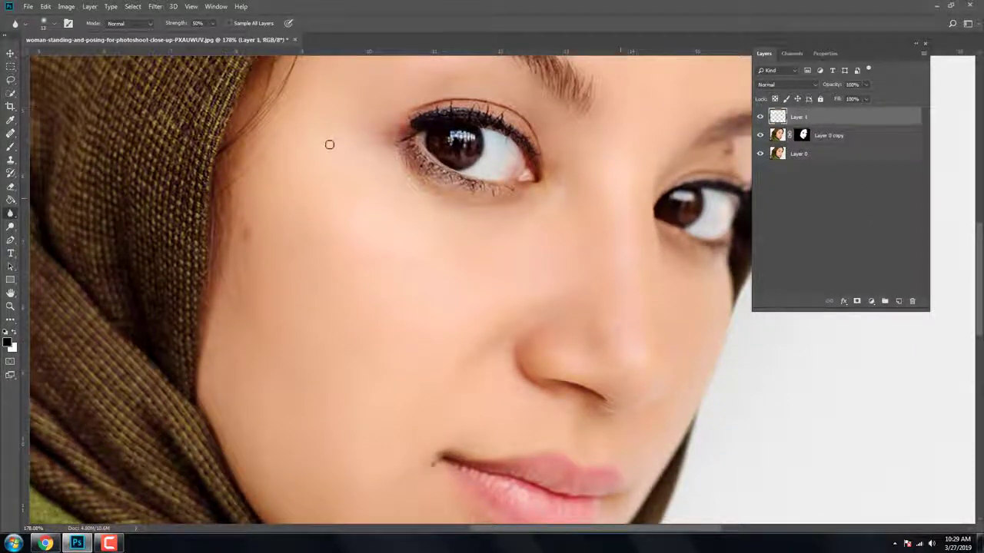
right_click(10, 133)
left_click(56, 144)
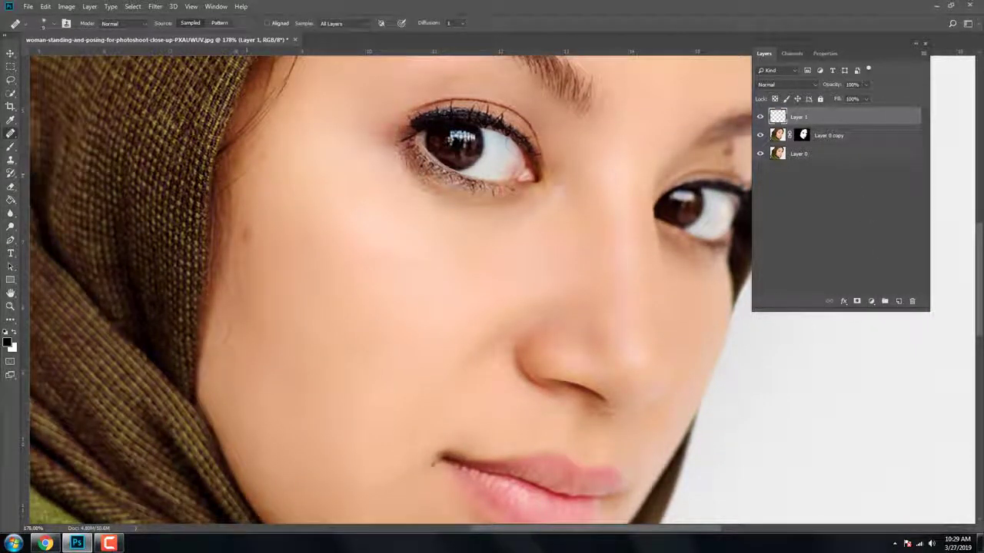
scroll(347, 265, "up", 1)
scroll(369, 246, "up", 1)
scroll(315, 214, "up", 1)
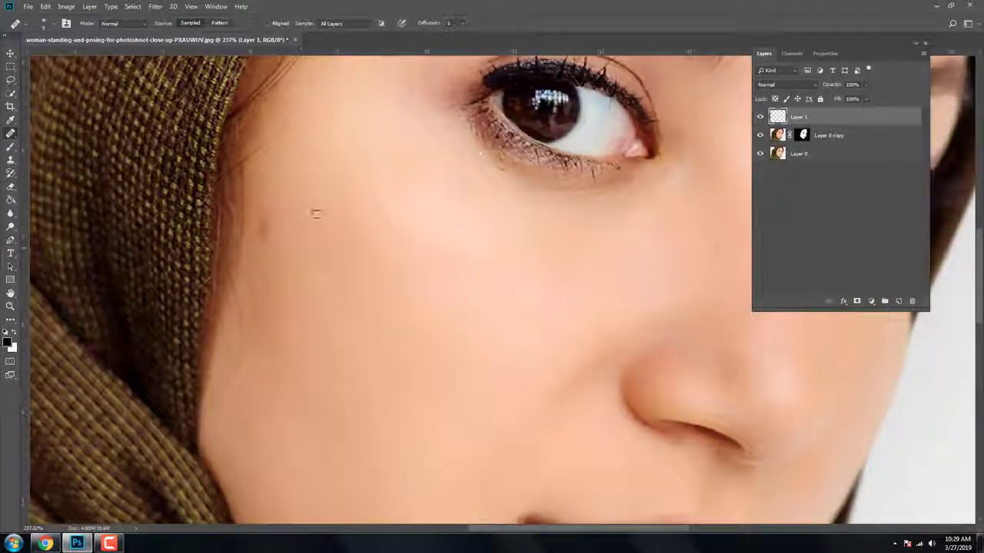
scroll(264, 226, "up", 3)
scroll(364, 220, "up", 3)
scroll(364, 219, "right", 3)
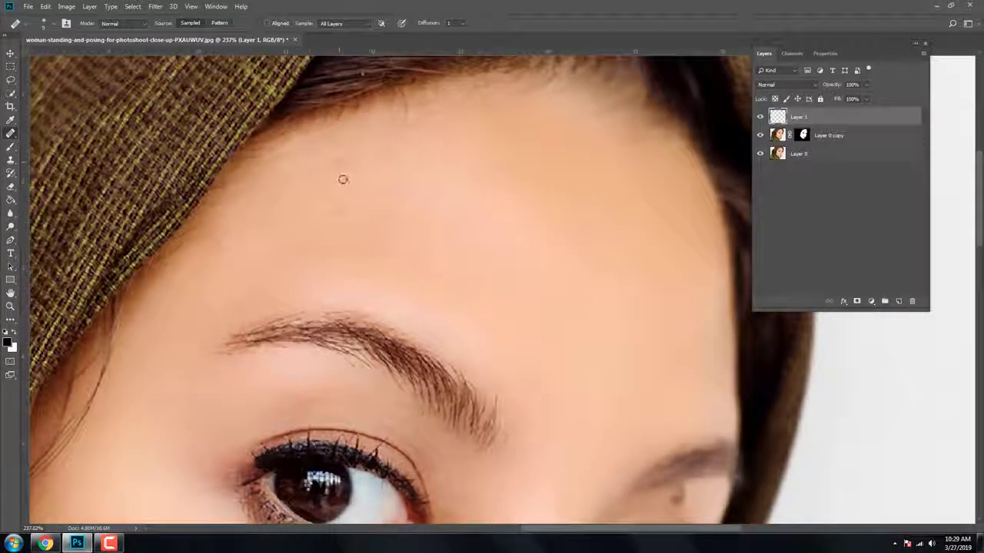
scroll(531, 141, "left", 2)
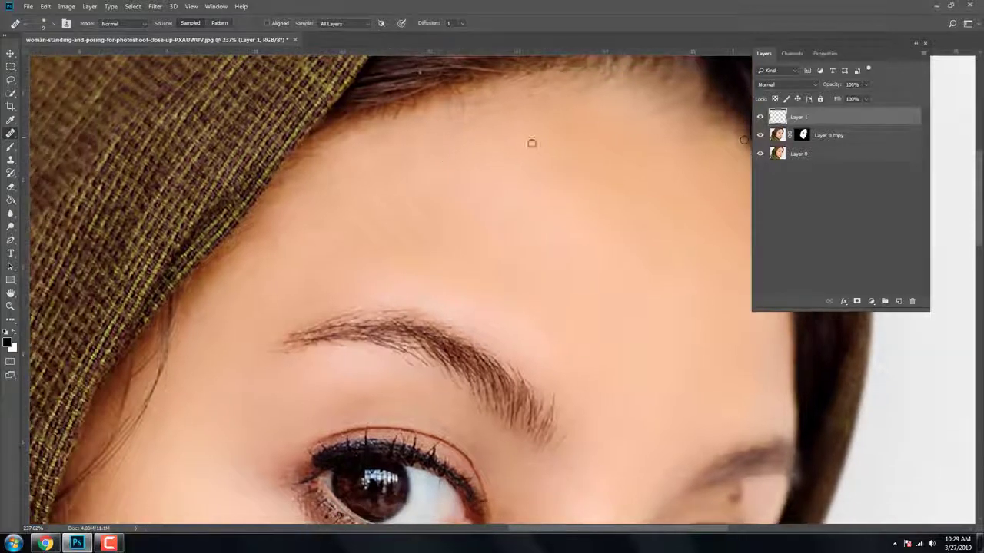
Target the smoothed copy's layer mask with the Brush tool
left_click(802, 135)
key("b")
scroll(143, 311, "down", 3)
scroll(143, 311, "left", 2)
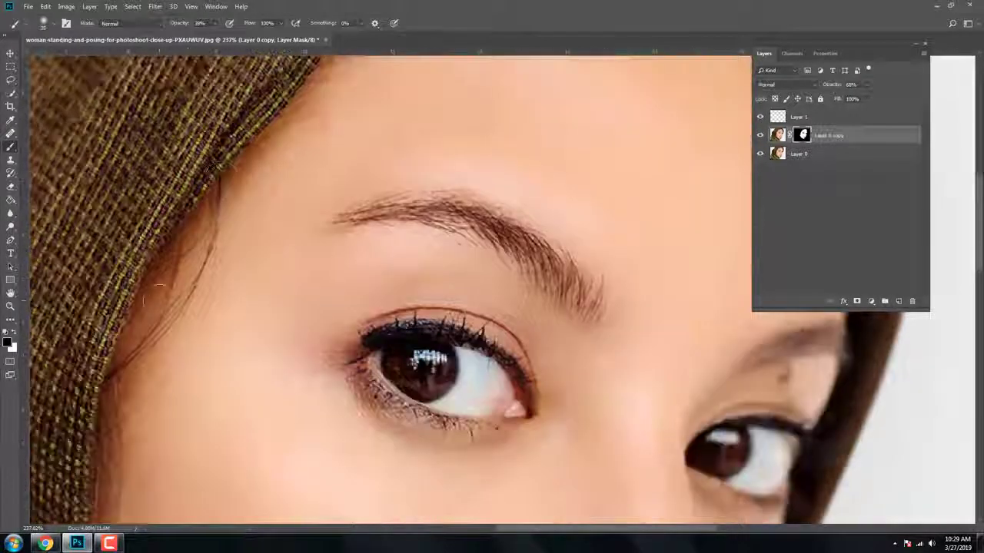
scroll(142, 311, "down", 2)
scroll(142, 311, "down", 2)
scroll(142, 311, "down", 1)
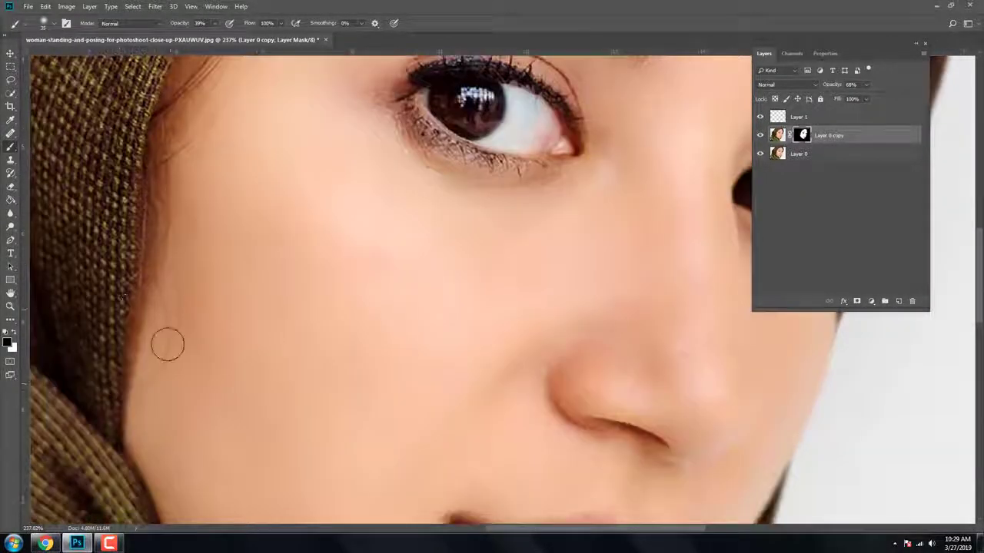
scroll(167, 345, "up", 3)
scroll(702, 132, "up", 2)
scroll(703, 131, "right", 2)
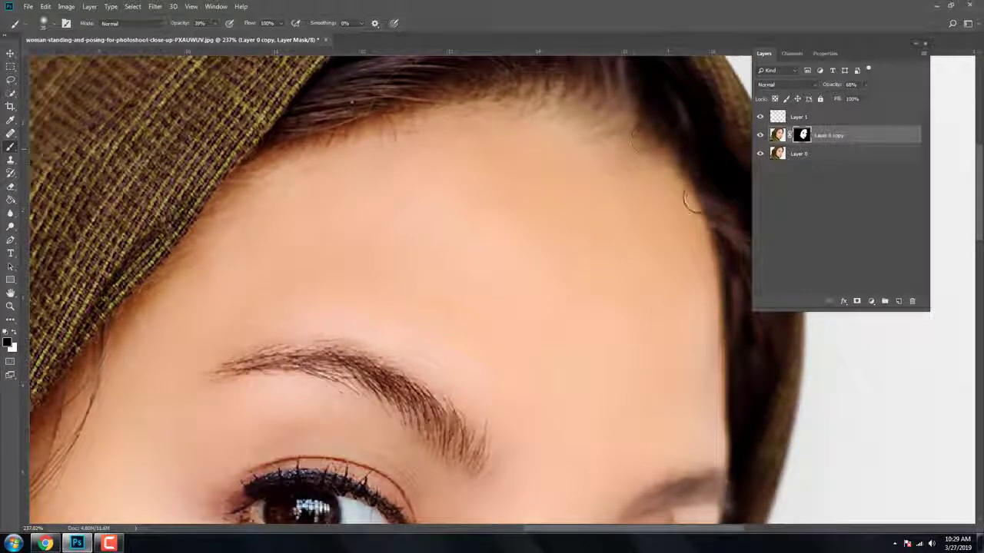
scroll(533, 285, "down", 2)
scroll(533, 285, "right", 3)
scroll(477, 101, "down", 3)
scroll(515, 229, "up", 1)
scroll(515, 229, "left", 2)
scroll(515, 229, "up", 3)
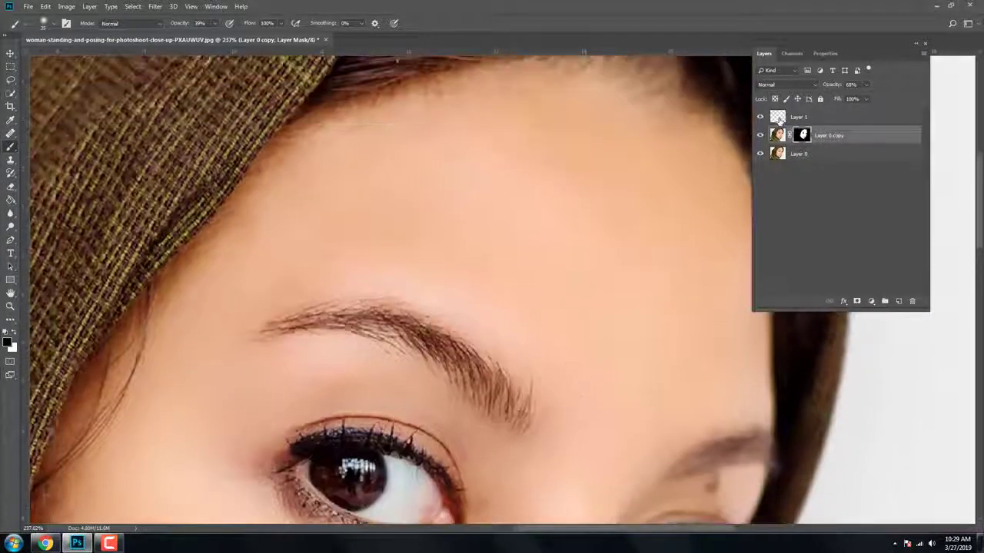
On Layer 1, heal two small spots along the forehead hairline
key("alt+]")
scroll(507, 325, "down", 3)
scroll(297, 149, "up", 3)
scroll(383, 348, "up", 3)
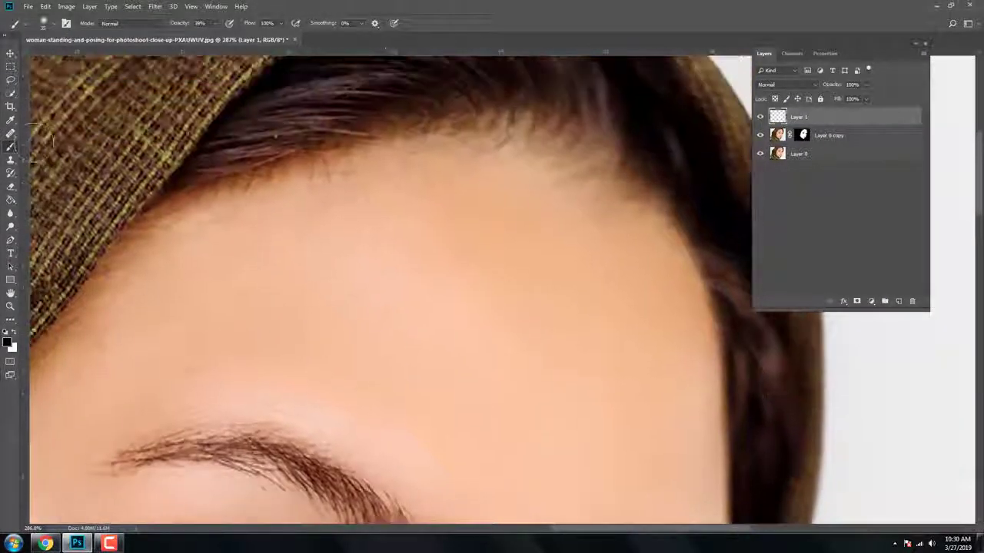
key("j")
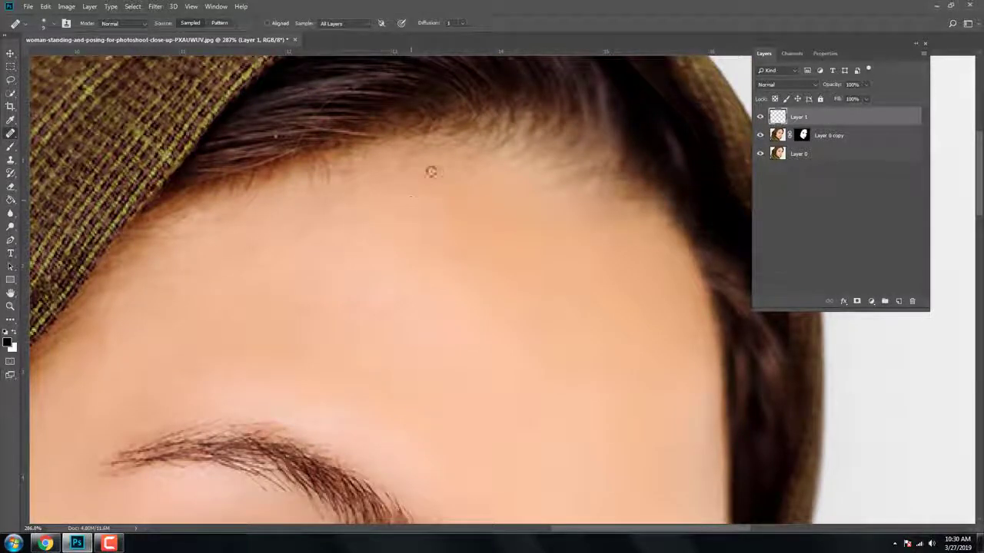
scroll(384, 230, "left", 3)
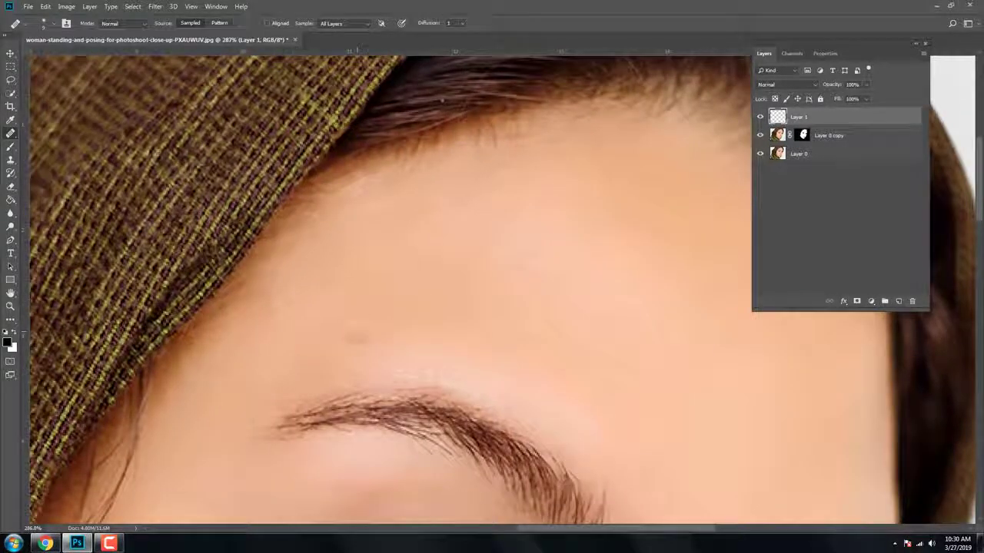
left_click_drag(350, 200, 415, 164)
scroll(346, 246, "down", 5)
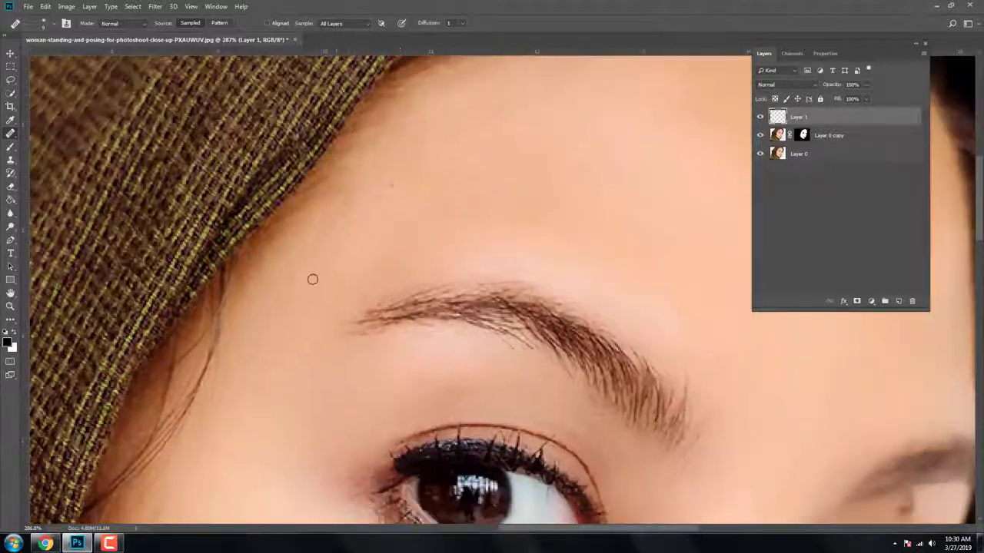
scroll(292, 322, "left", 3)
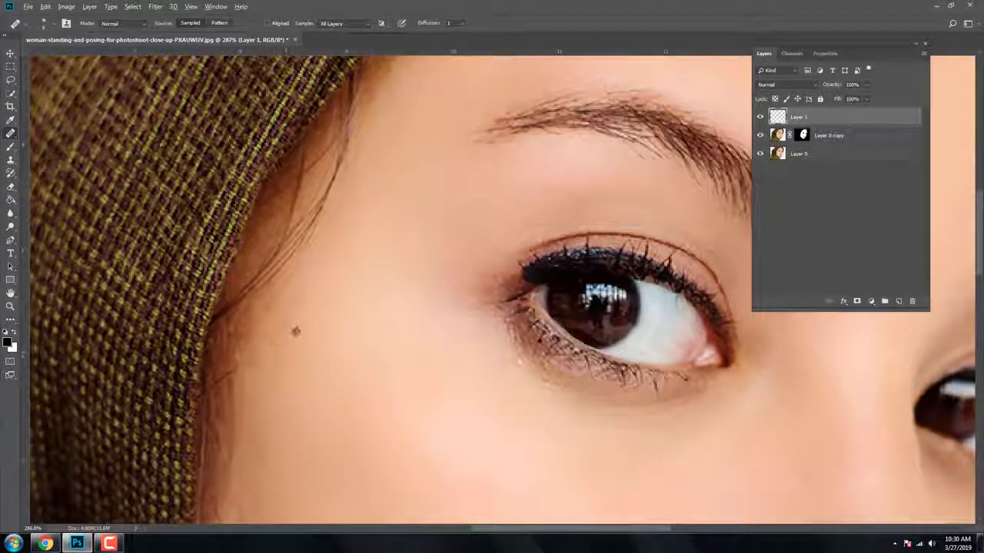
left_click_drag(331, 250, 347, 278)
left_click_drag(356, 223, 367, 190)
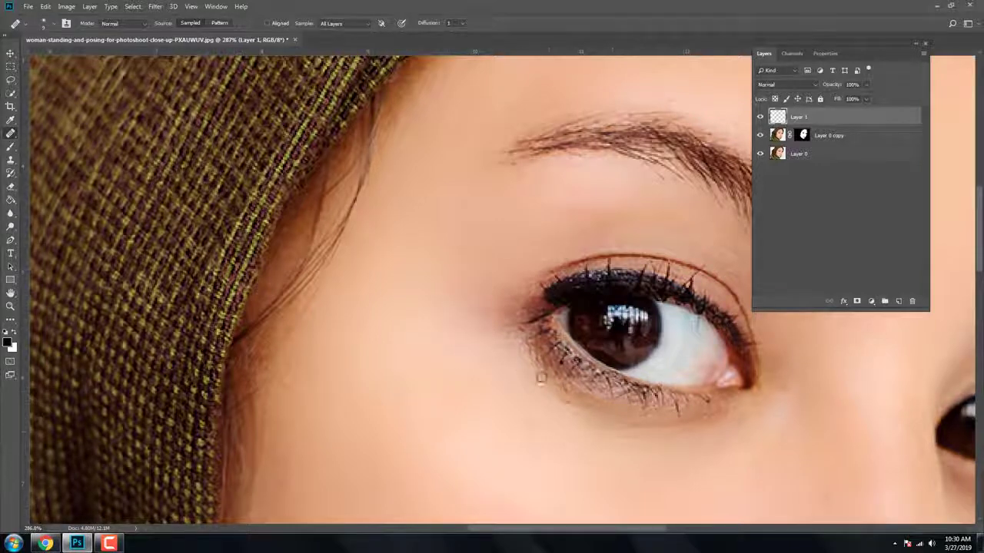
Select the smoothed skin copy with the Blur tool, then return to the retouching layer
scroll(541, 378, "down", 3)
scroll(492, 336, "right", 2)
scroll(556, 299, "up", 1)
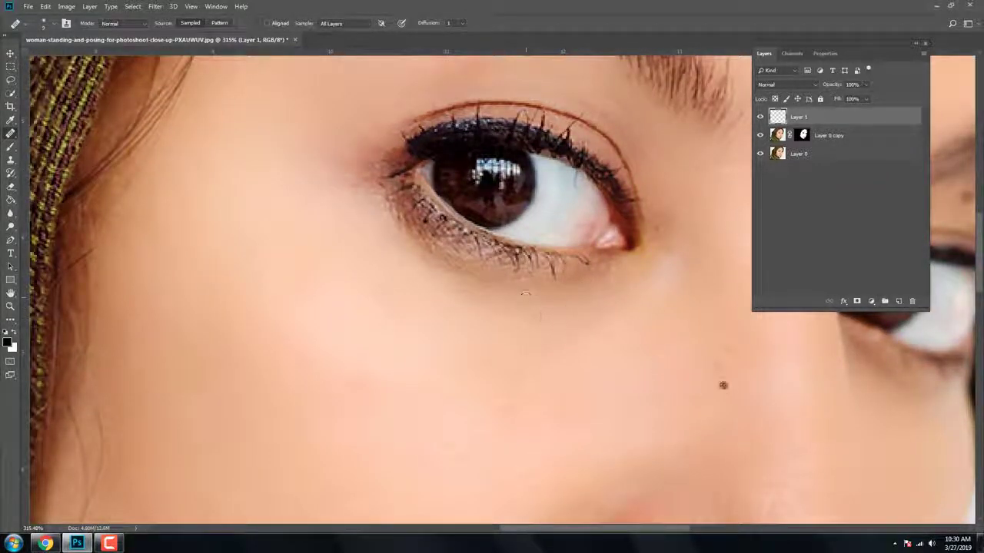
scroll(446, 287, "down", 5)
scroll(478, 285, "up", 6)
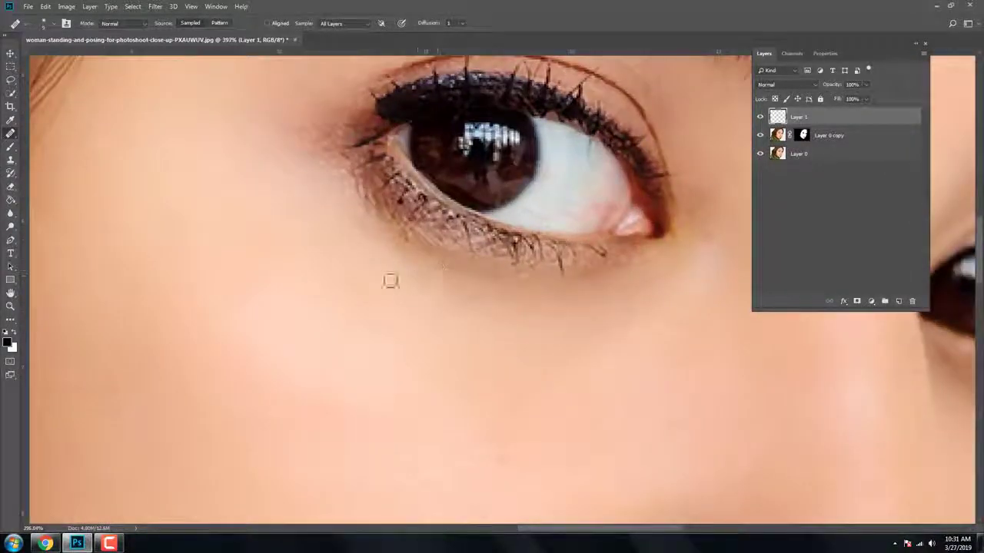
scroll(211, 235, "down", 5)
left_click(828, 136)
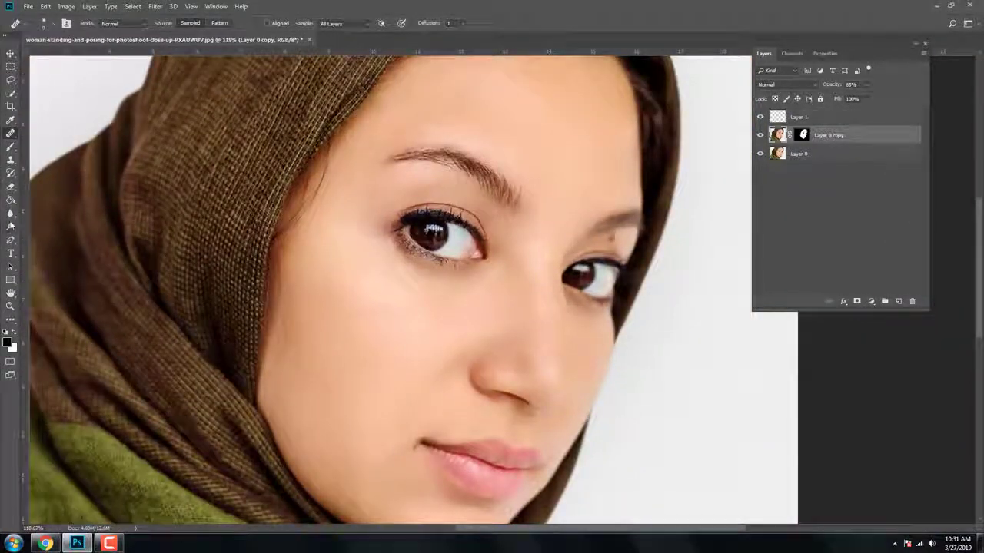
key("r")
scroll(388, 244, "up", 3)
scroll(388, 244, "up", 2)
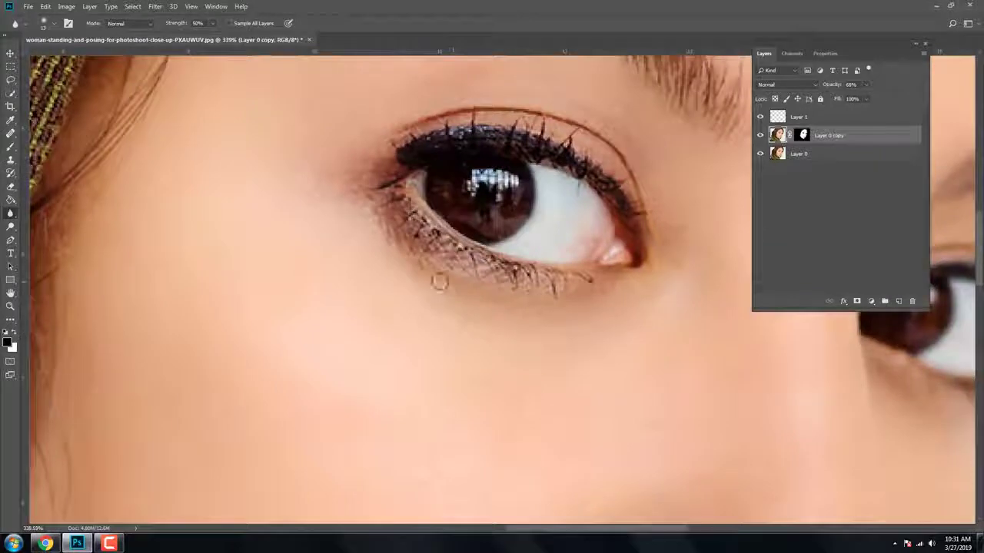
scroll(353, 265, "down", 2)
scroll(341, 268, "down", 3)
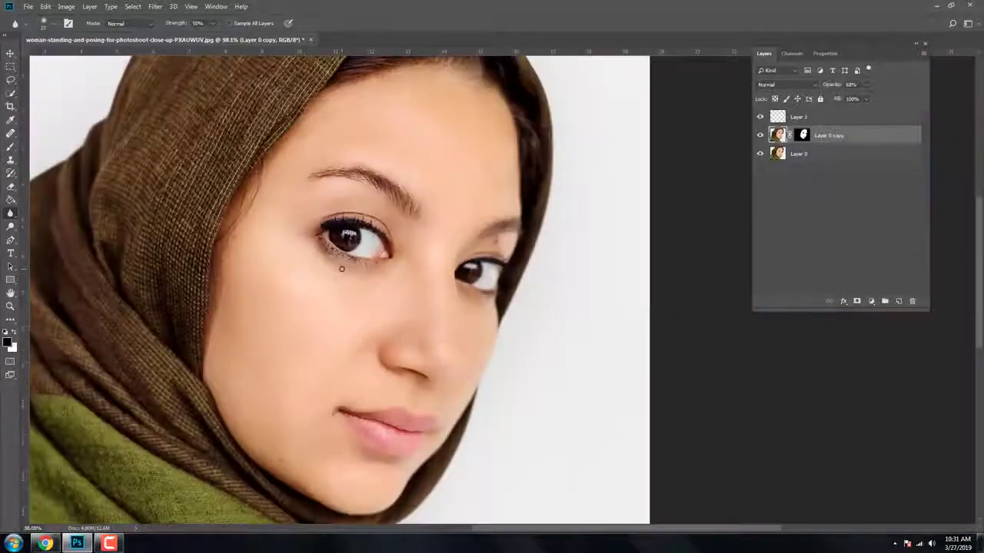
scroll(341, 268, "down", 2)
scroll(307, 361, "up", 4)
key("alt+bracketright")
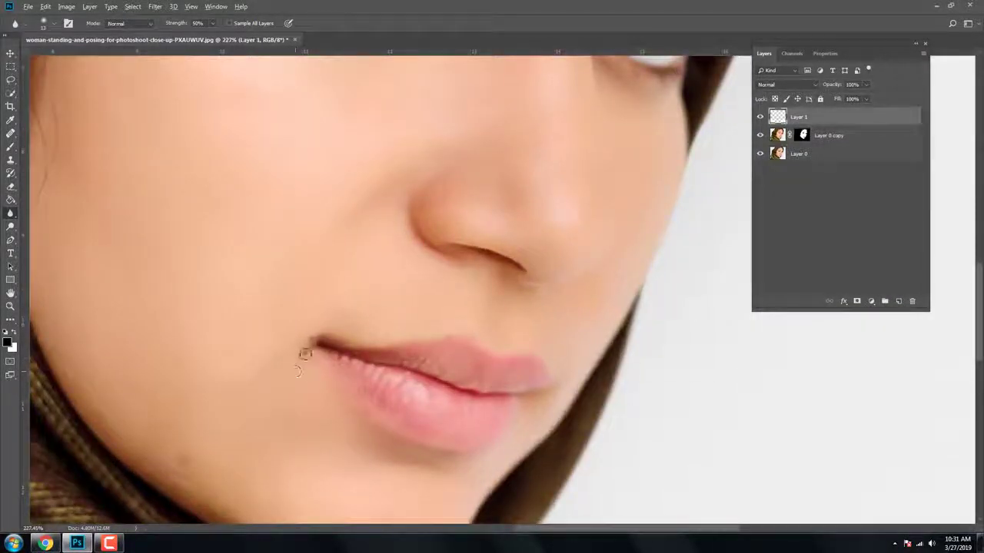
Heal the moles and stray hairs below and beside the left eyebrow
key("j")
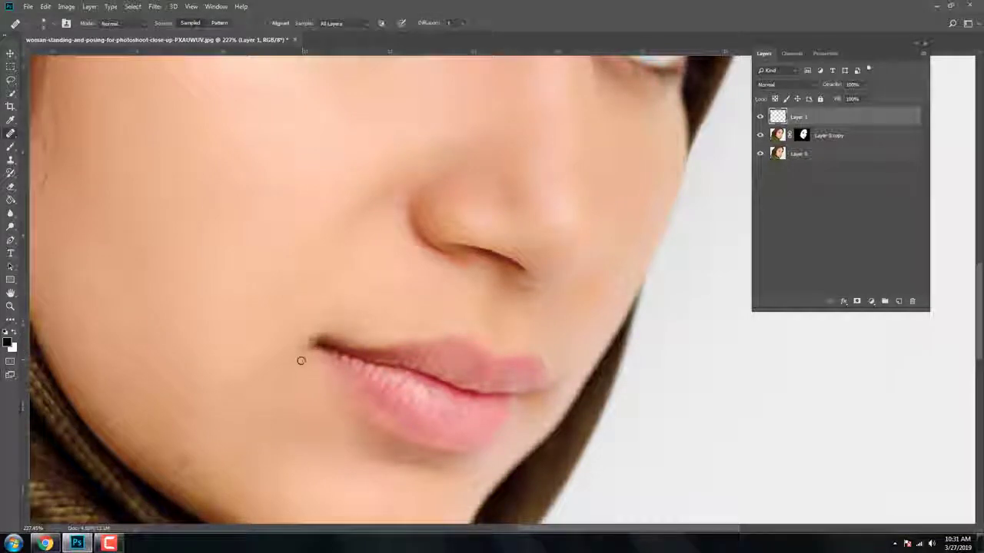
scroll(300, 360, "up", 2)
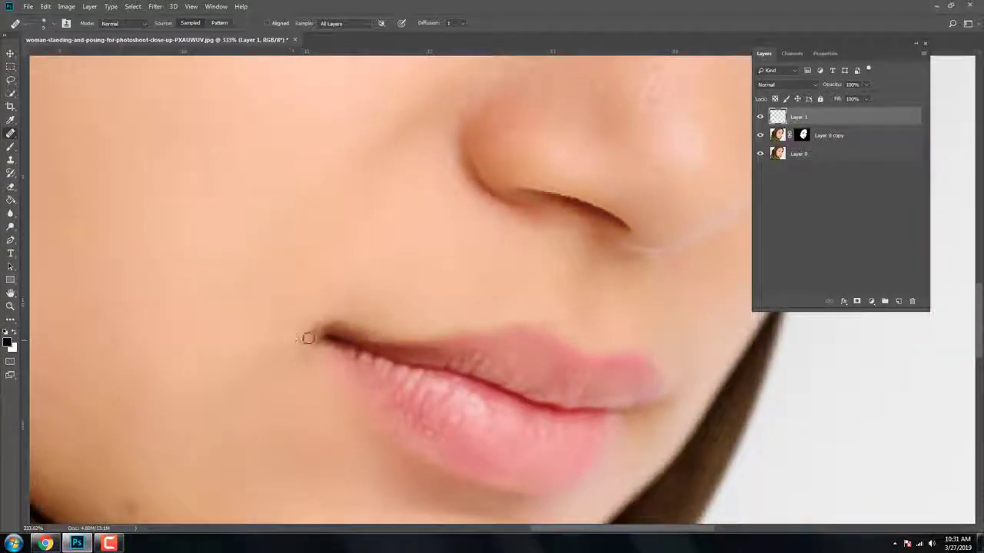
scroll(399, 325, "down", 5)
scroll(297, 369, "up", 5)
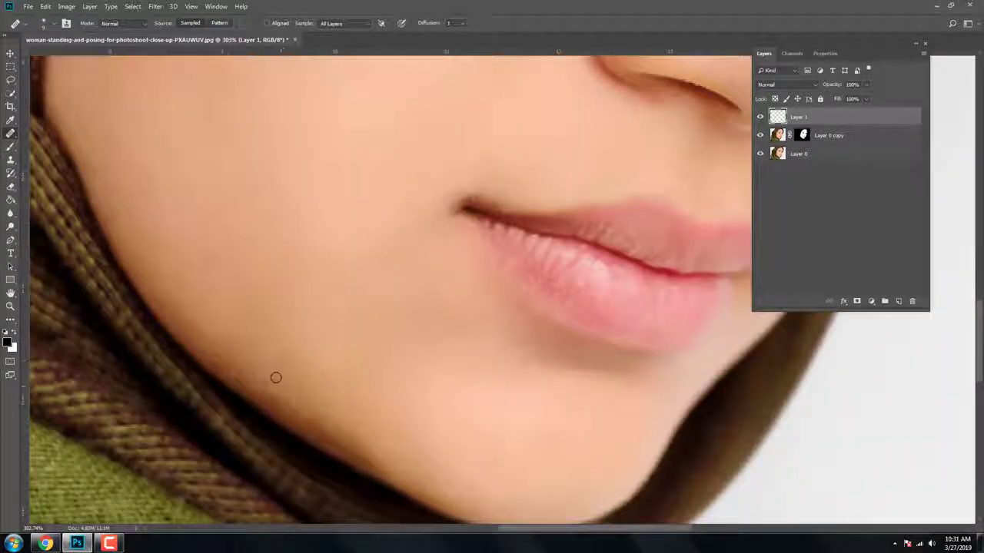
scroll(397, 400, "down", 5)
scroll(413, 226, "up", 3)
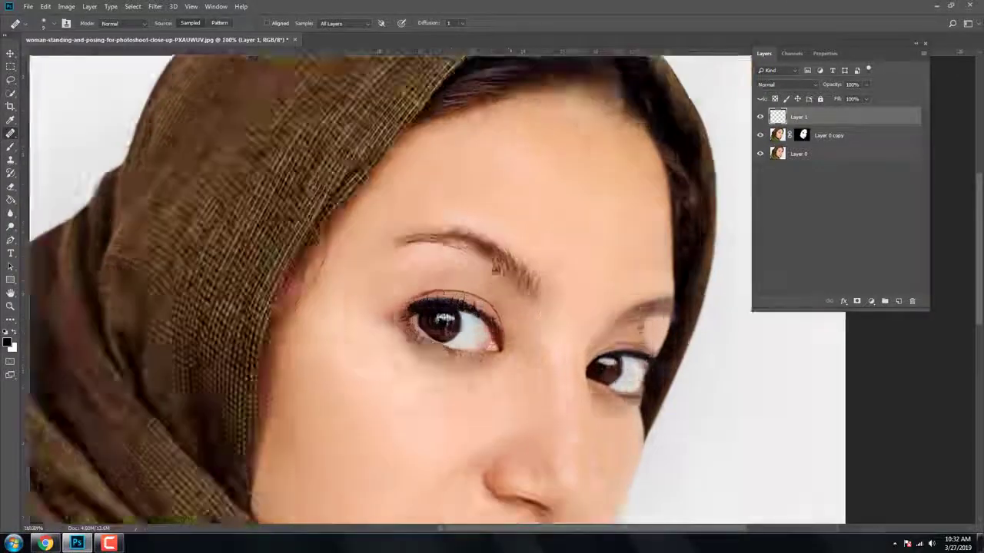
scroll(413, 225, "up", 3)
scroll(413, 225, "up", 1)
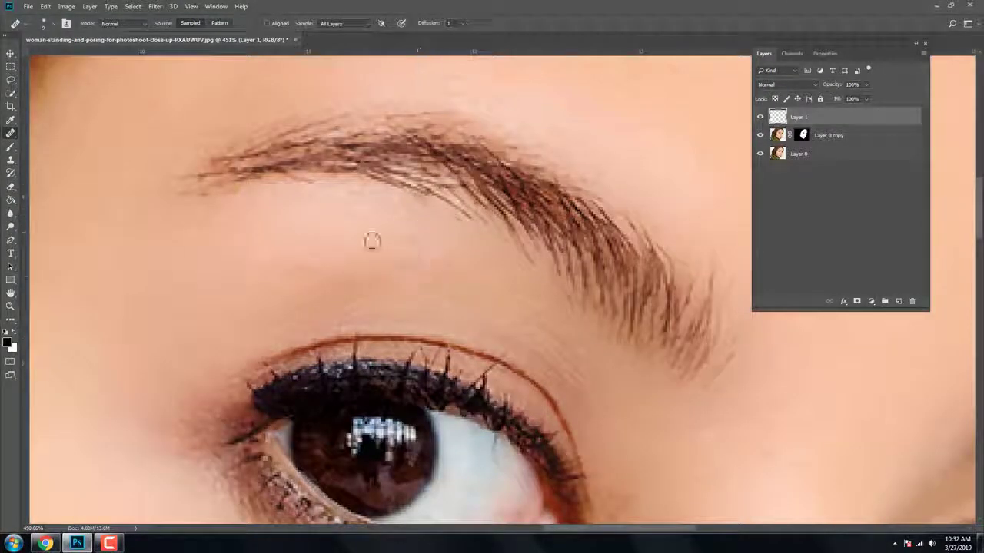
scroll(438, 238, "up", 1)
left_click(495, 271)
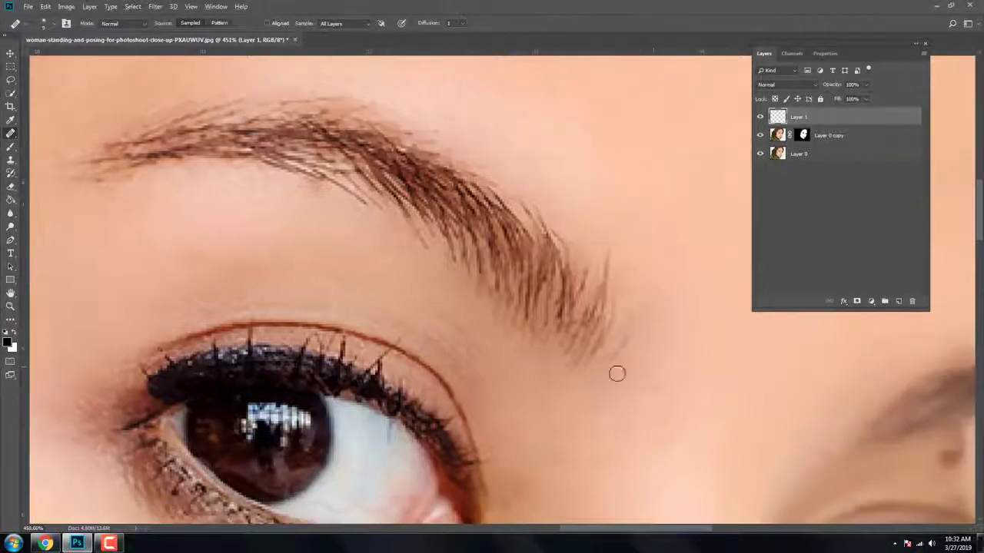
left_click_drag(779, 421, 680, 398)
left_click_drag(614, 367, 618, 342)
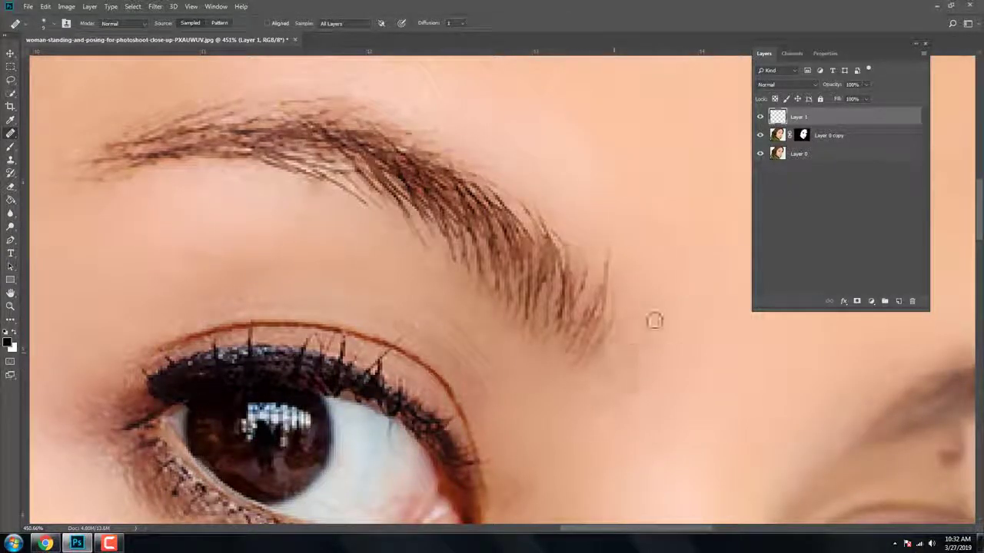
left_click(655, 256)
Add another empty retouching layer, Layer 2, at the top of the stack
scroll(596, 284, "up", 2)
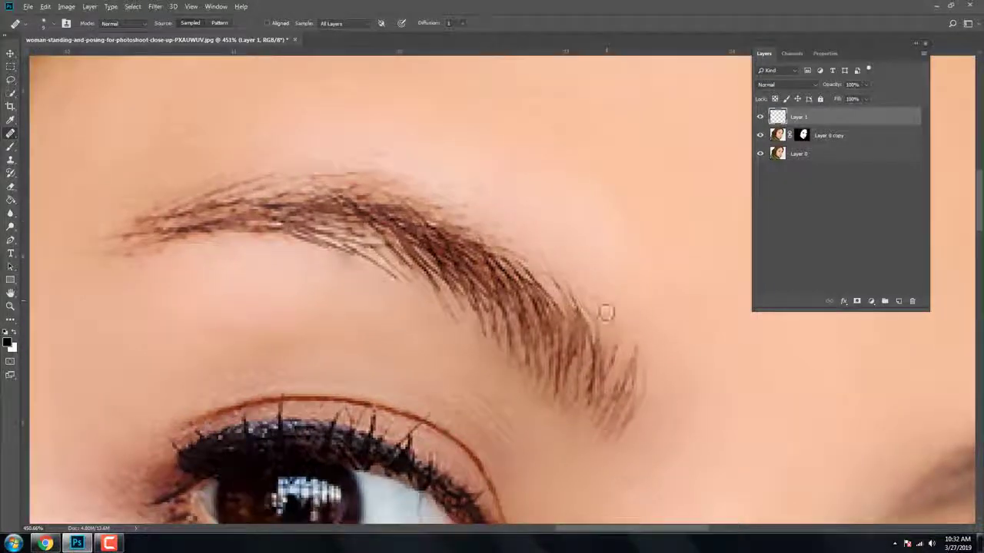
scroll(550, 267, "down", 5)
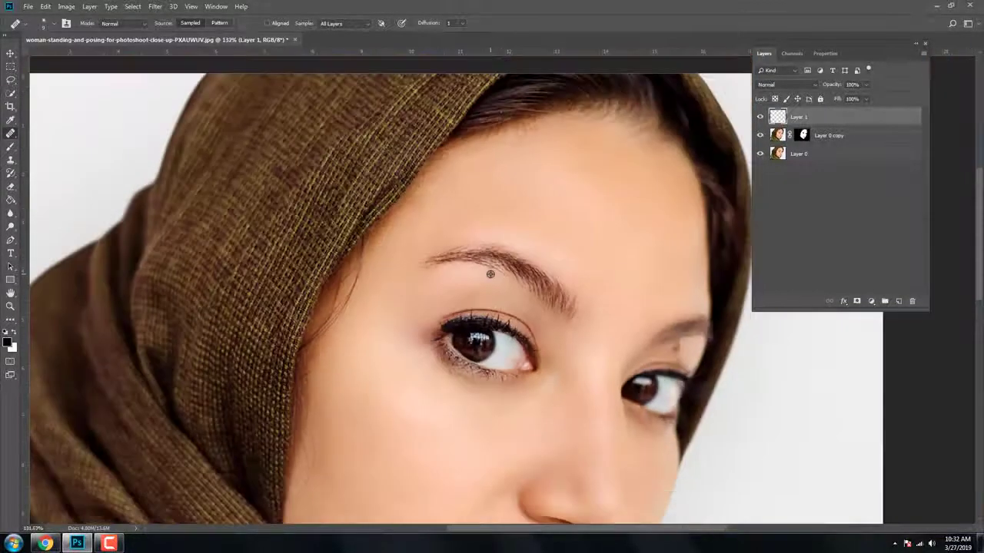
scroll(490, 264, "up", 4)
scroll(460, 271, "down", 4)
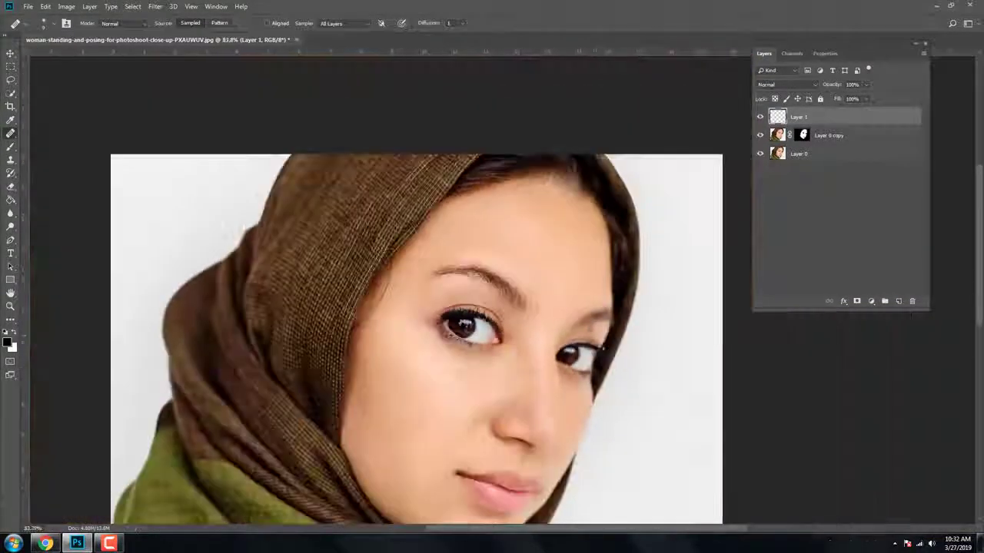
scroll(538, 269, "up", 4)
scroll(538, 269, "up", 2)
key("ctrl+shift+alt+n")
scroll(569, 269, "up", 2)
scroll(590, 267, "down", 3)
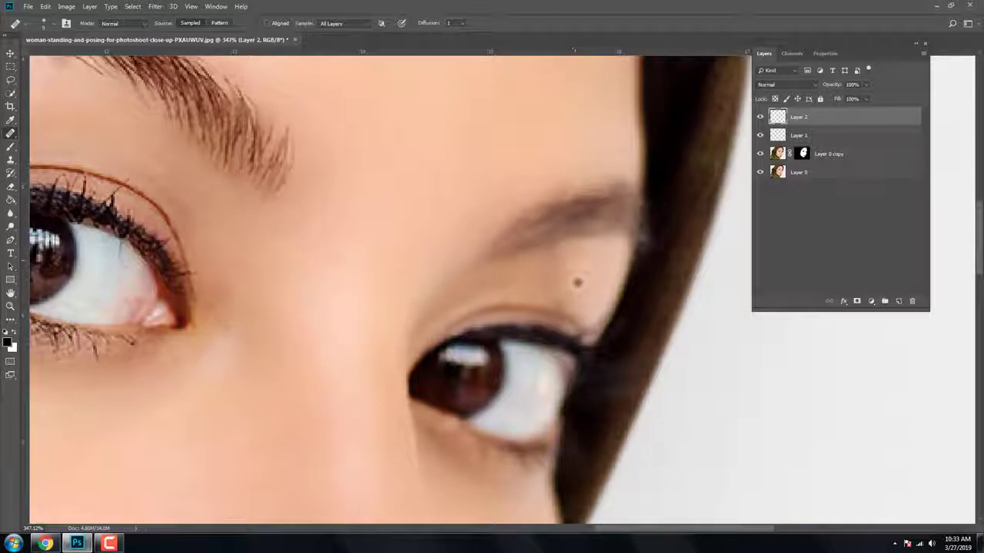
scroll(538, 285, "down", 5)
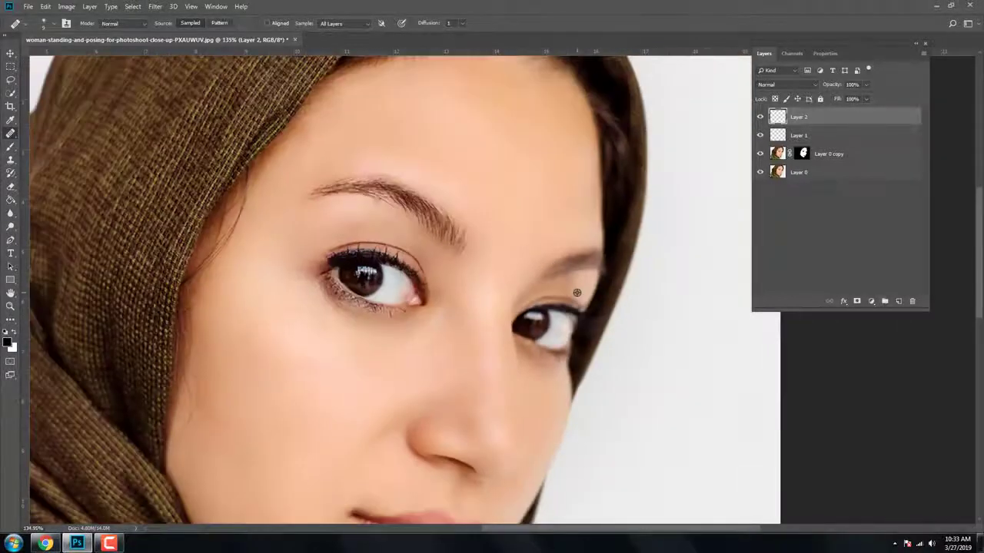
scroll(555, 264, "up", 4)
scroll(553, 267, "down", 4)
scroll(553, 267, "down", 3)
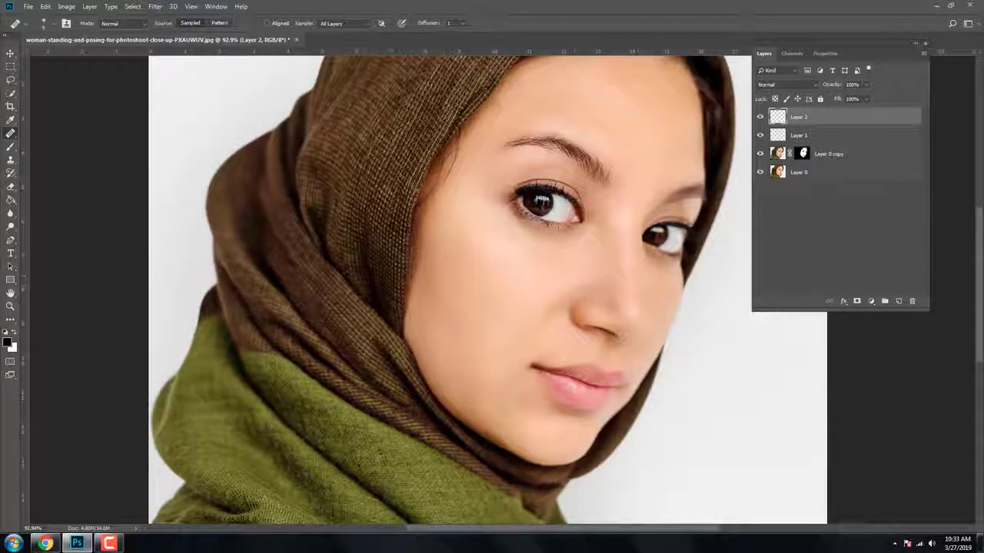
scroll(626, 261, "up", 1)
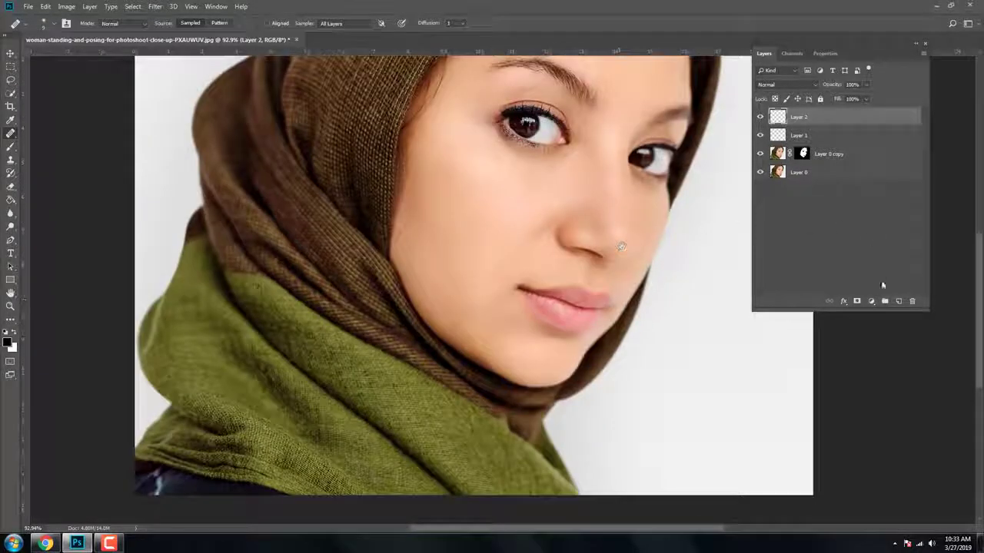
Add a Curves adjustment layer and pull the RGB curve down to darken the image
left_click(871, 302)
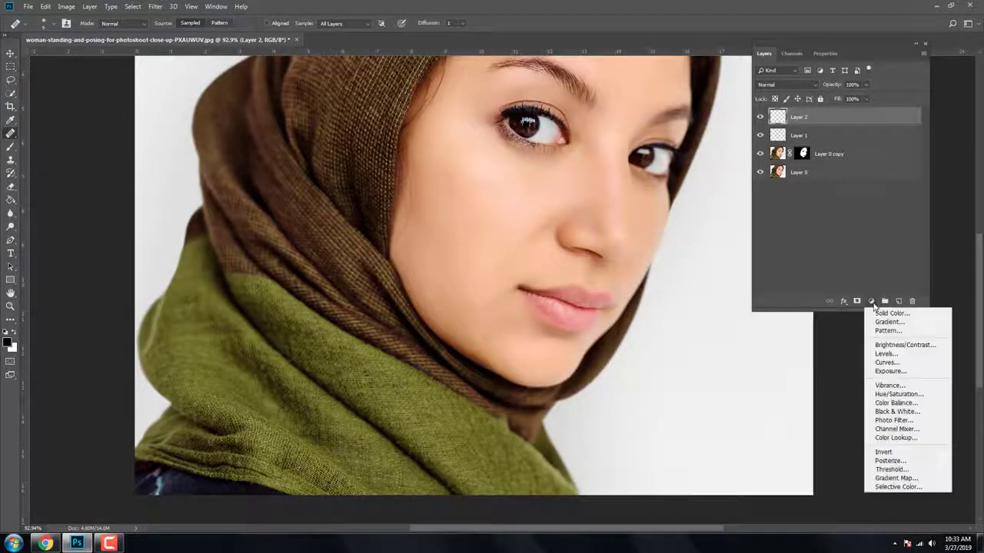
left_click(886, 362)
left_click_drag(845, 201, 853, 202)
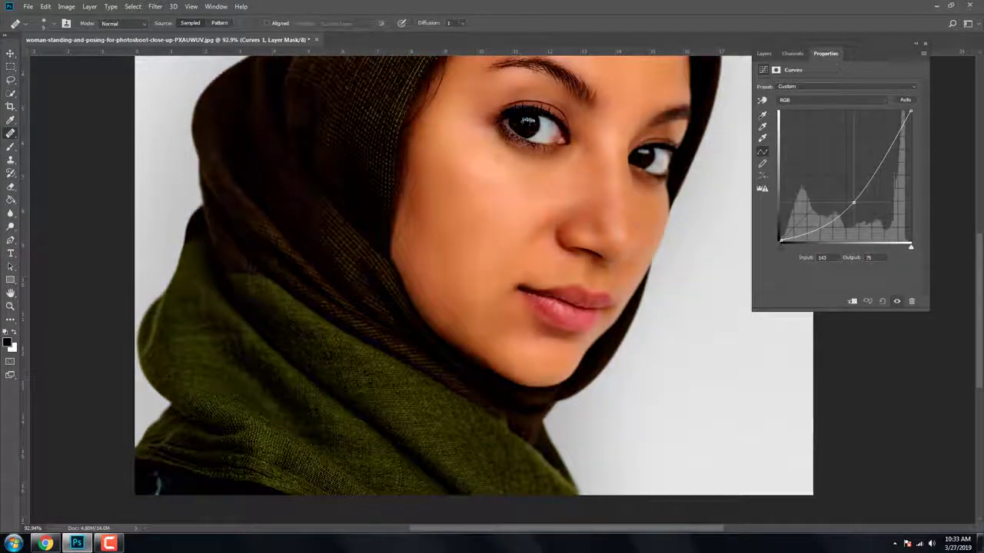
Raise the Red and Blue channel curves to warm the portrait toward pink
left_click(811, 106)
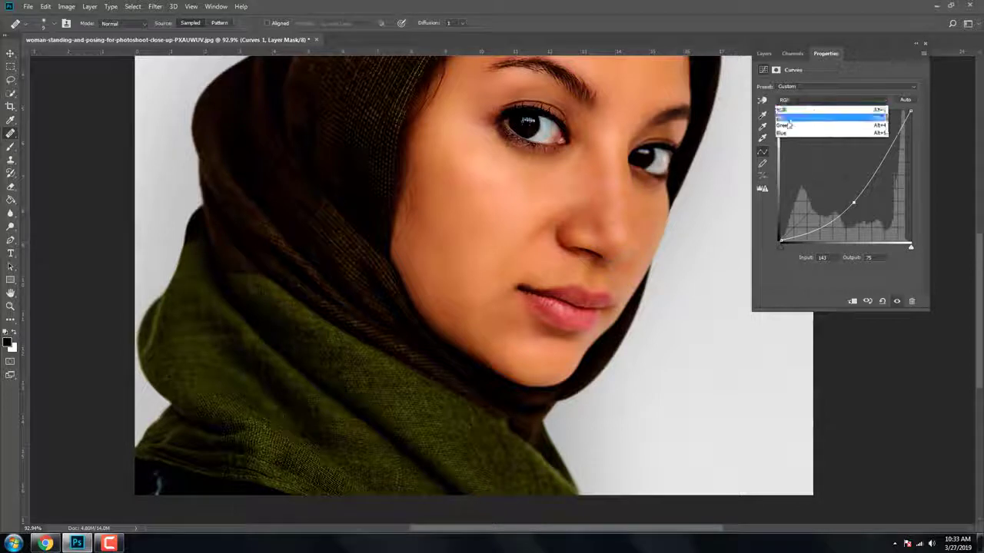
left_click(793, 117)
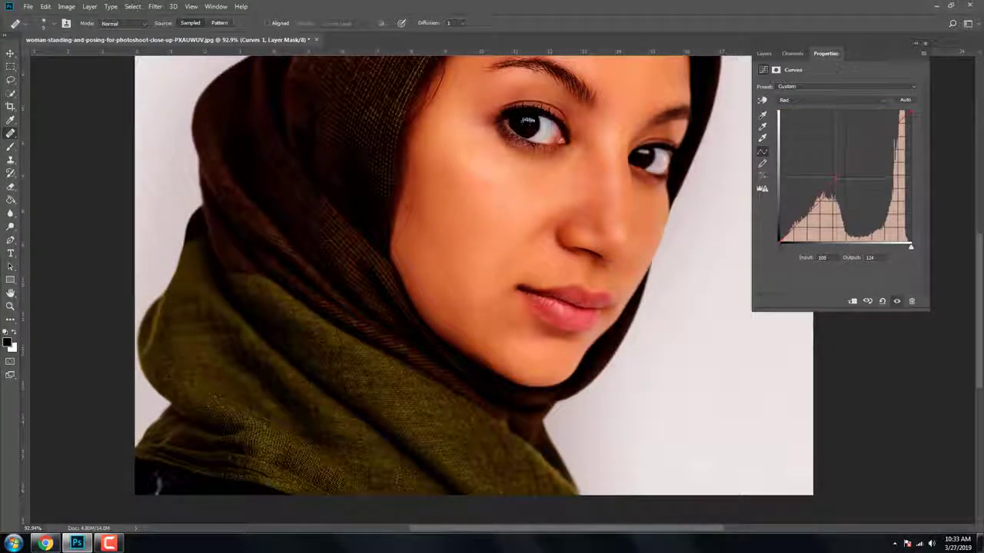
left_click_drag(833, 176, 826, 177)
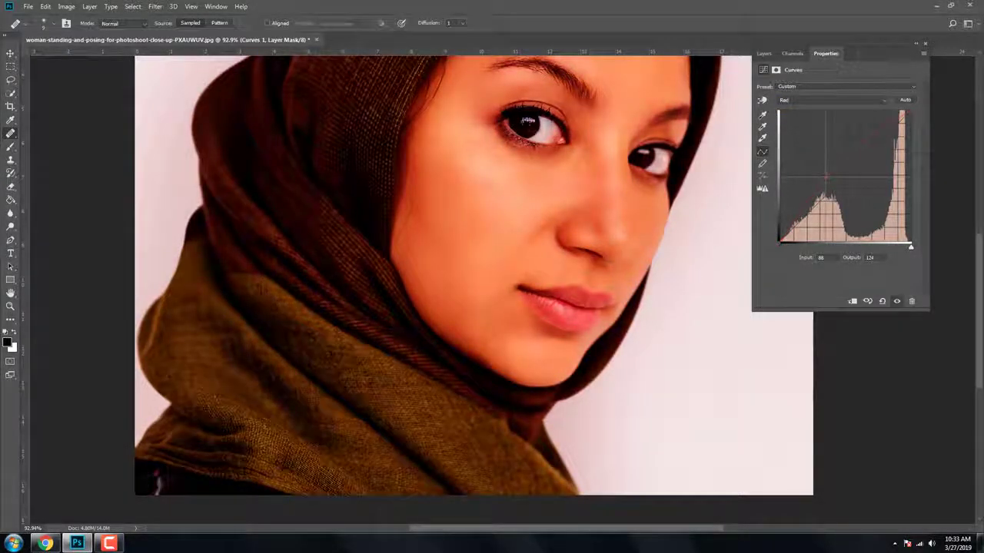
left_click(814, 100)
left_click(799, 126)
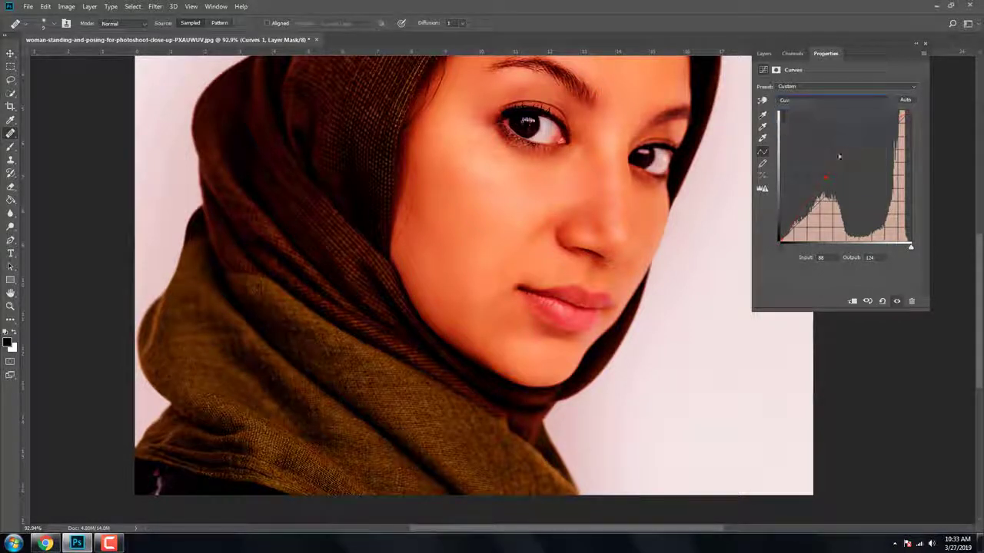
left_click(831, 182)
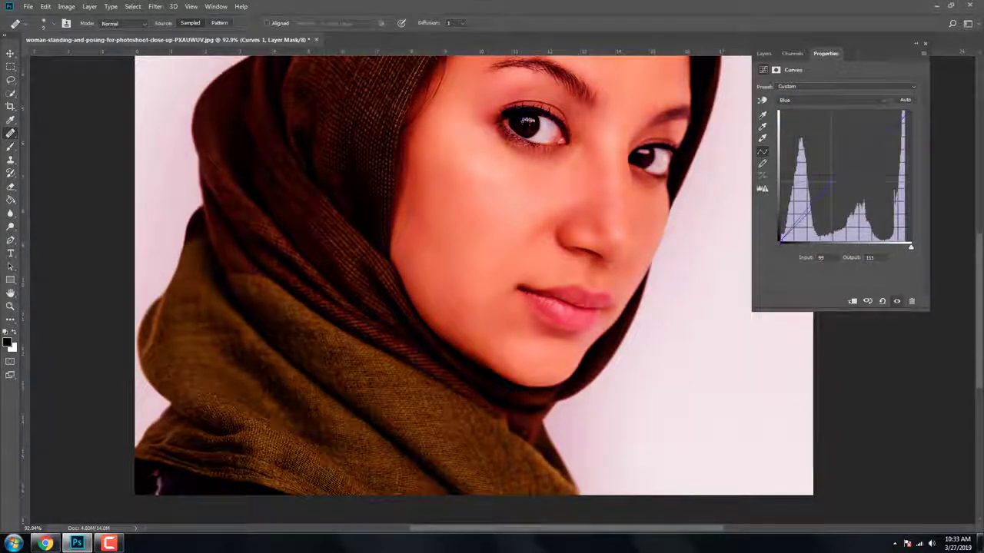
left_click(763, 53)
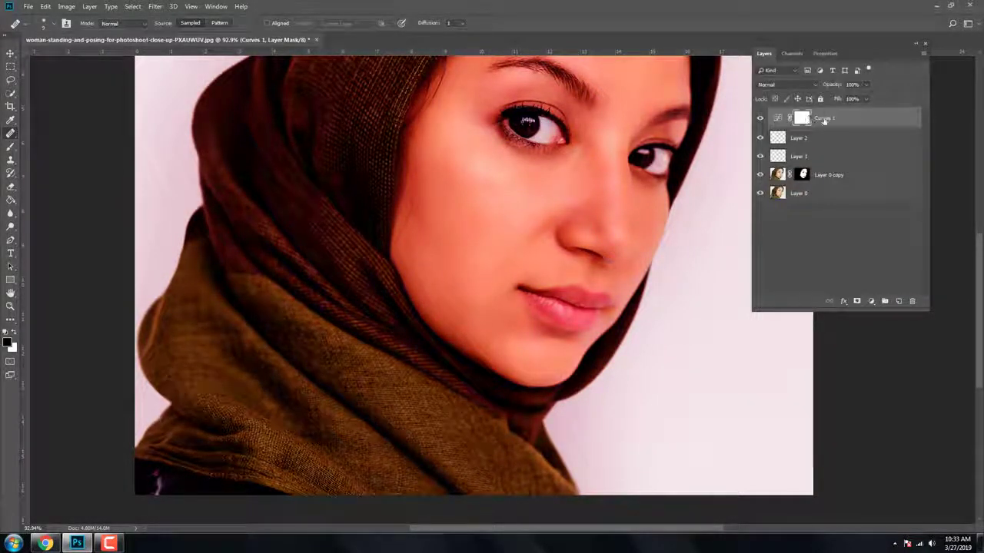
Rename Curves 1 to 'lips' and invert its mask to black, hiding the red tint
double_click(824, 118)
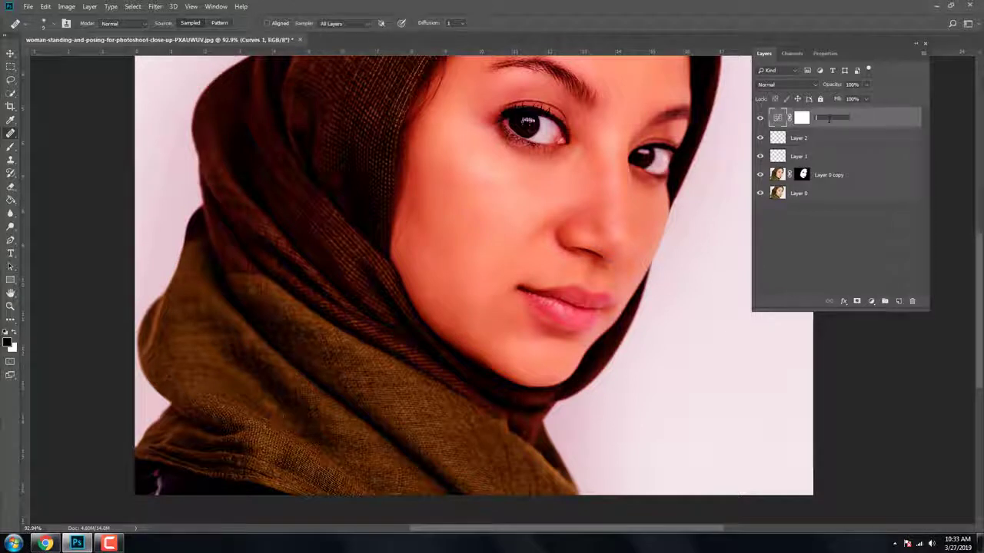
type("lips")
key("Return")
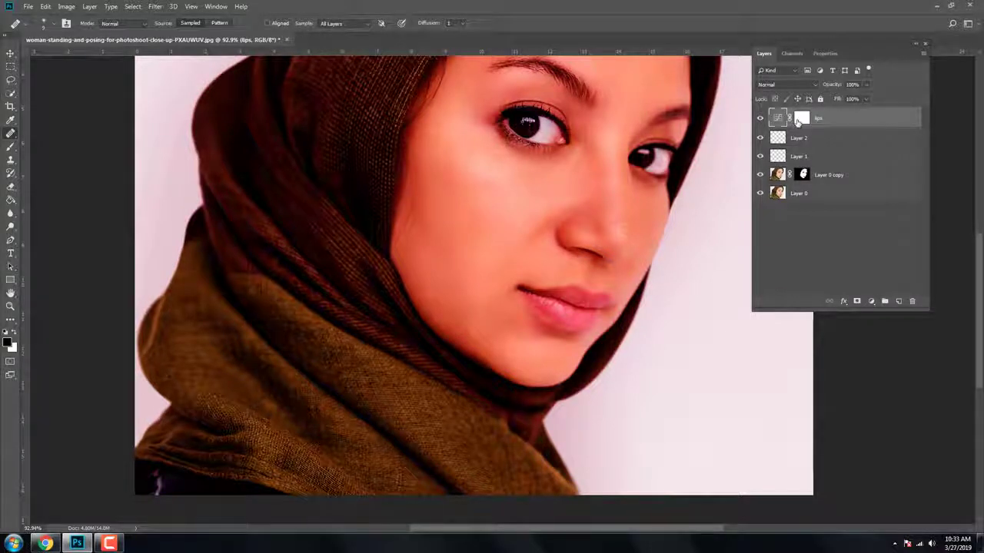
left_click(797, 121)
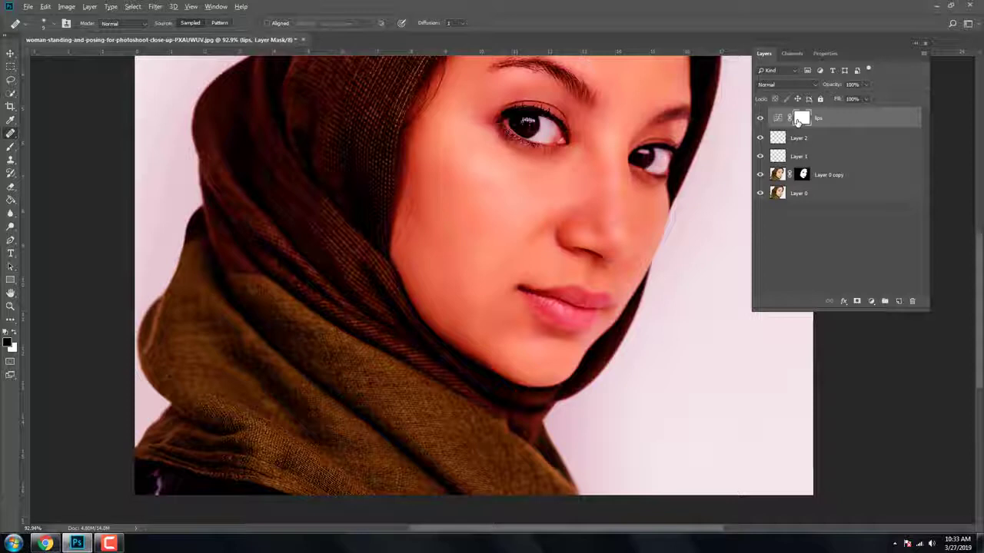
key("ctrl+i")
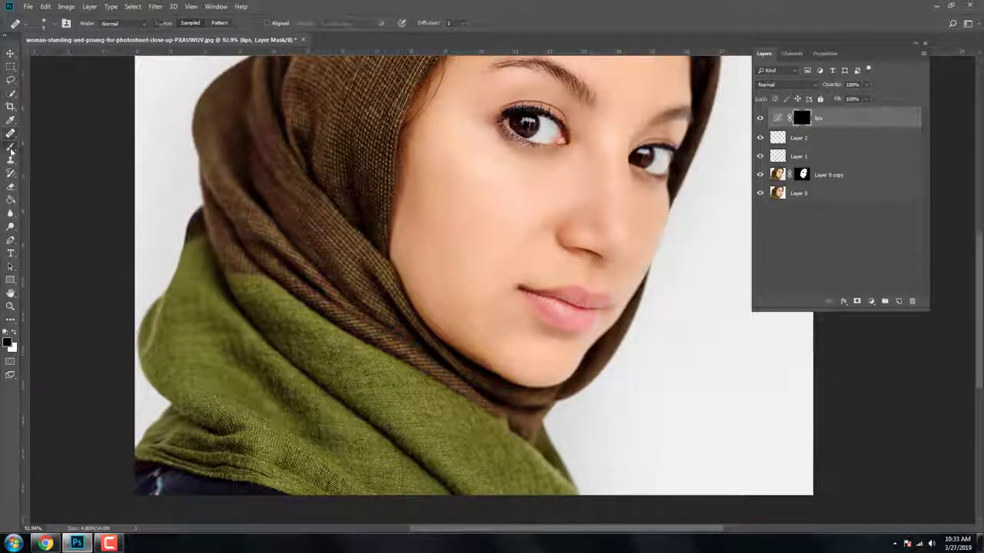
Choose the Brush with a white foreground and zoom in close on the lips
left_click(10, 148)
scroll(439, 345, "up", 3)
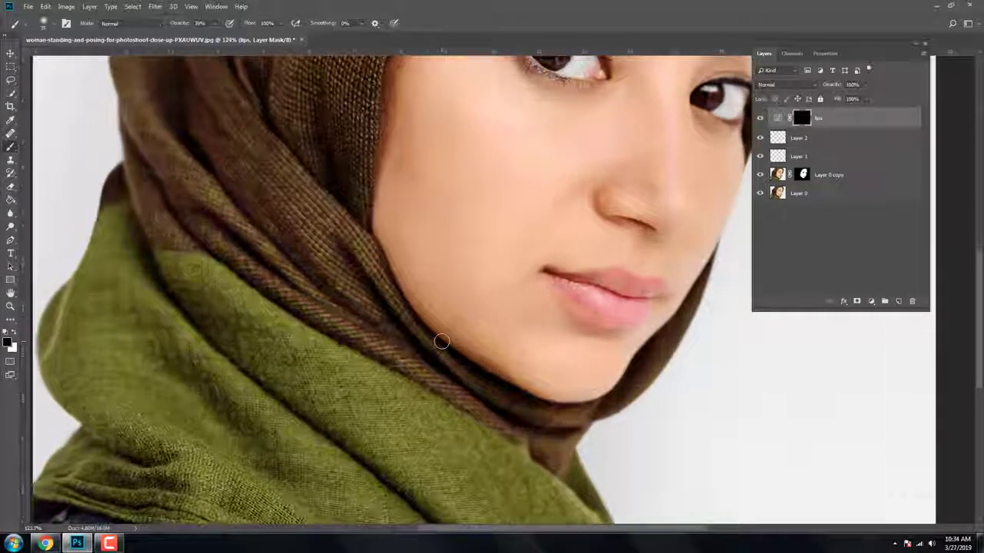
left_click(16, 334)
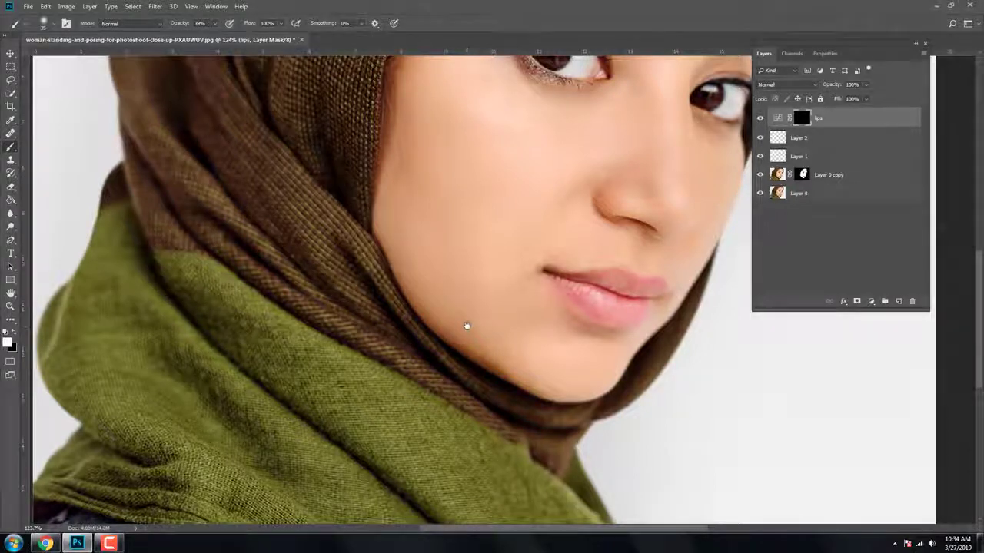
scroll(558, 289, "up", 1)
scroll(631, 289, "up", 1)
scroll(632, 289, "up", 1)
scroll(625, 286, "up", 1)
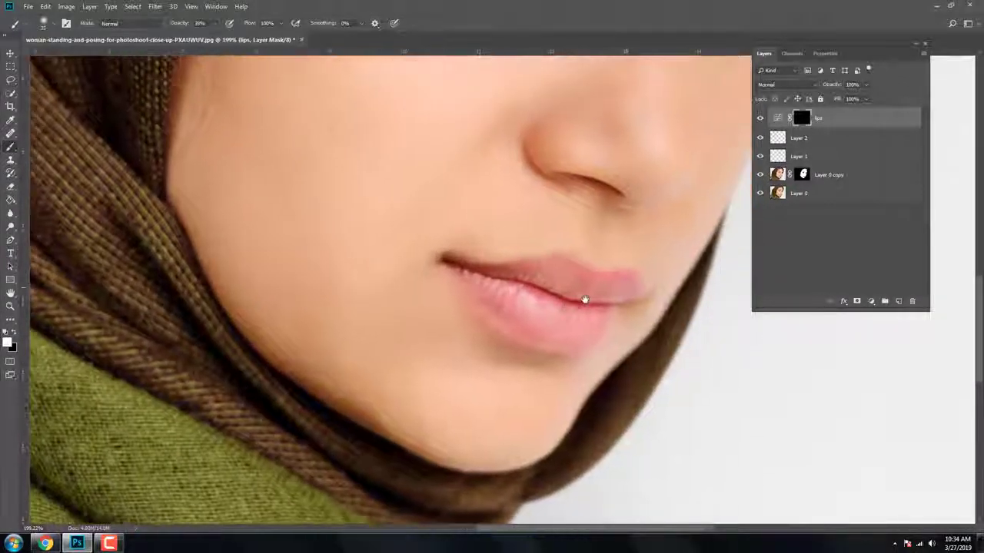
scroll(615, 288, "up", 1)
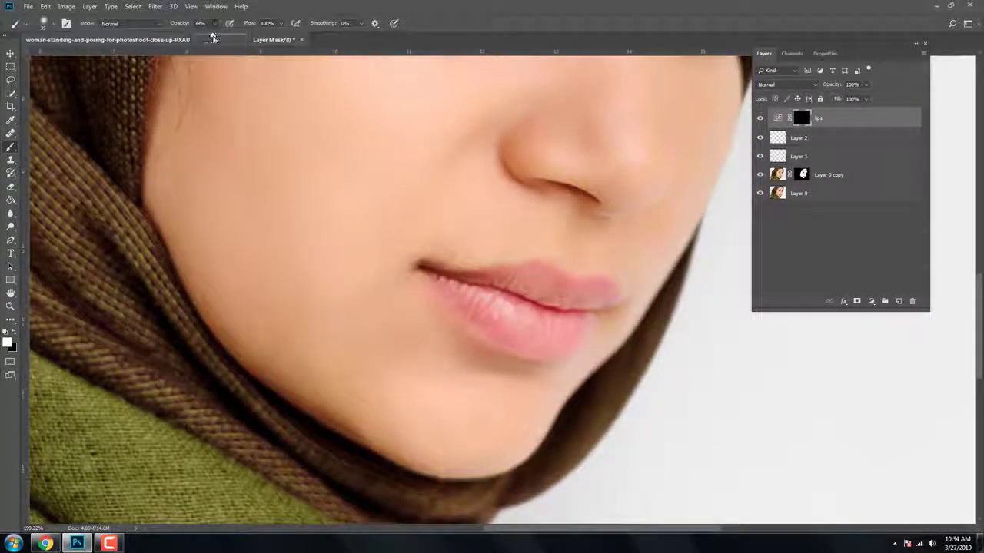
scroll(513, 275, "up", 1)
Paint over the upper and lower lips on the mask to reveal the red-pink tint
left_click_drag(472, 307, 584, 302)
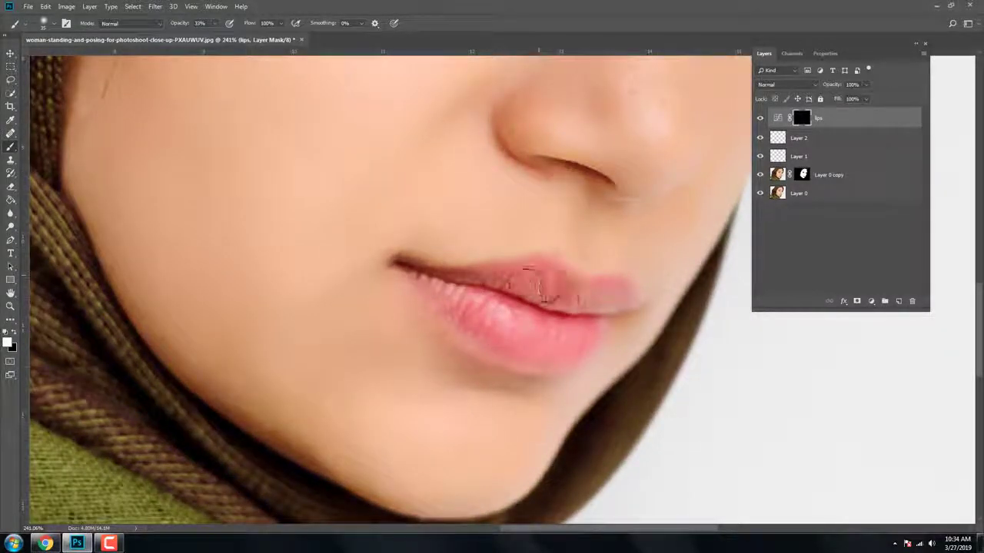
left_click_drag(441, 304, 580, 356)
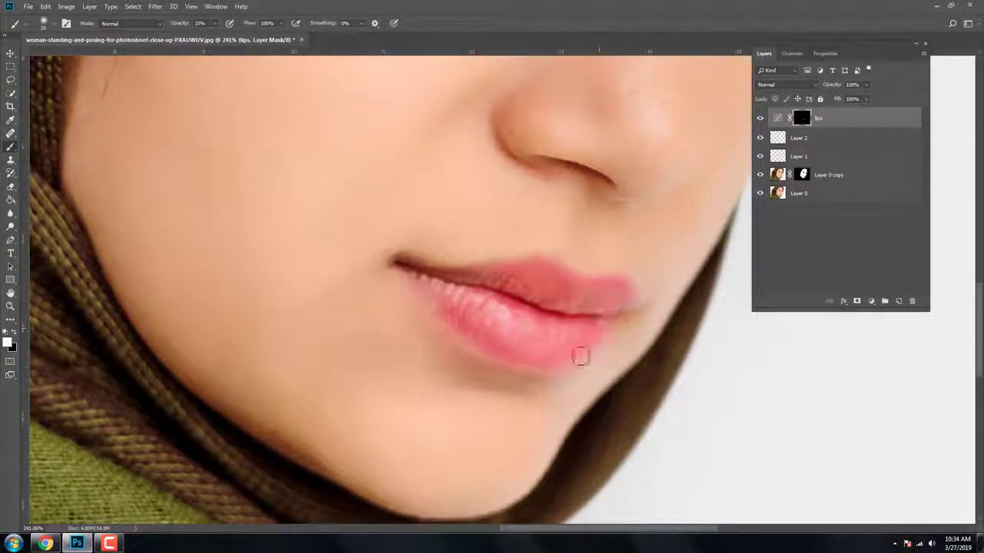
left_click_drag(400, 265, 632, 303)
mouse_move(469, 343)
left_mouse_down()
mouse_move(604, 333)
mouse_move(531, 274)
left_mouse_up()
scroll(531, 274, "down", 5)
scroll(553, 340, "up", 5)
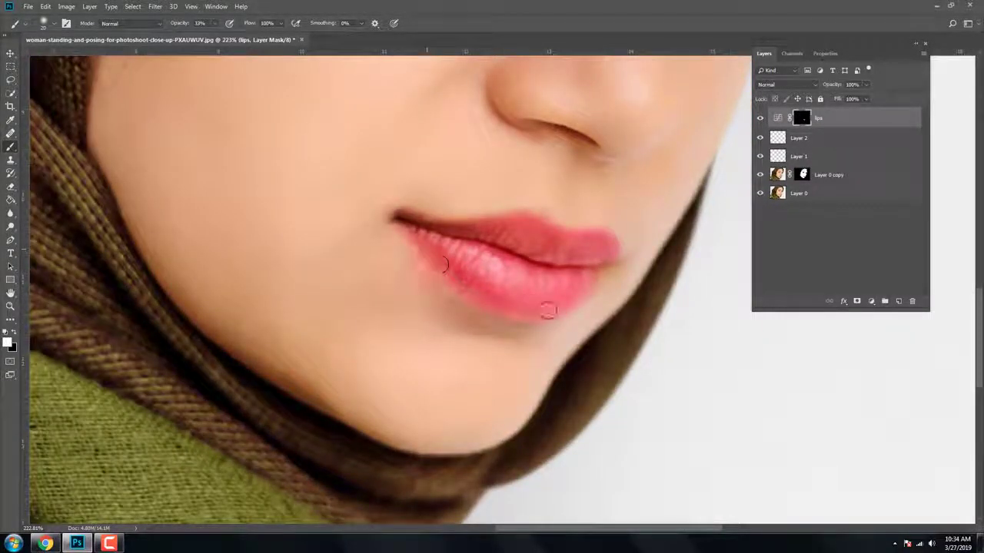
scroll(607, 349, "down", 5)
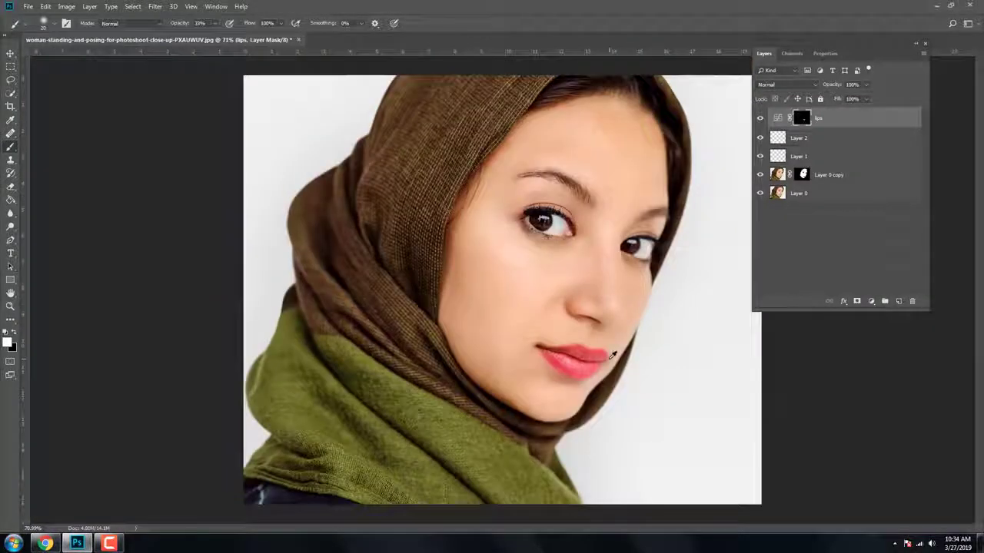
scroll(604, 373, "up", 2)
scroll(604, 373, "up", 1)
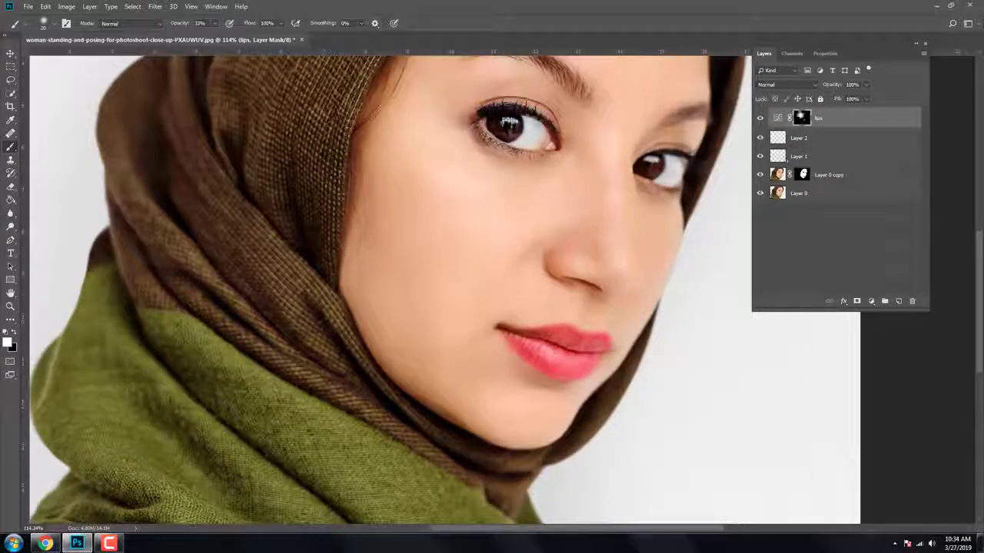
Inspect the lips mask's Feather setting in the Properties panel
left_click(825, 53)
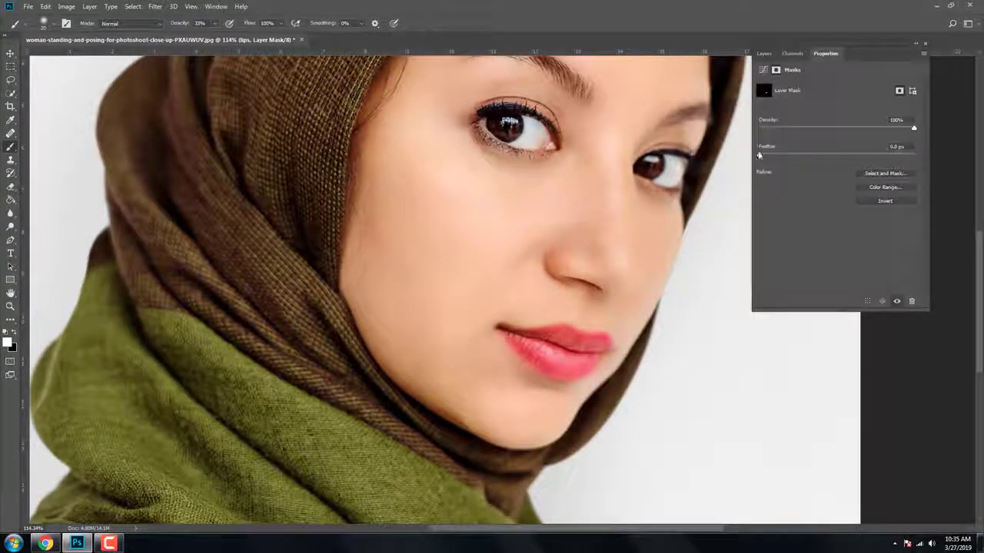
left_click(761, 156)
left_click(763, 53)
Lower the lips layer opacity to 85% and fit the whole image on screen
left_click(866, 87)
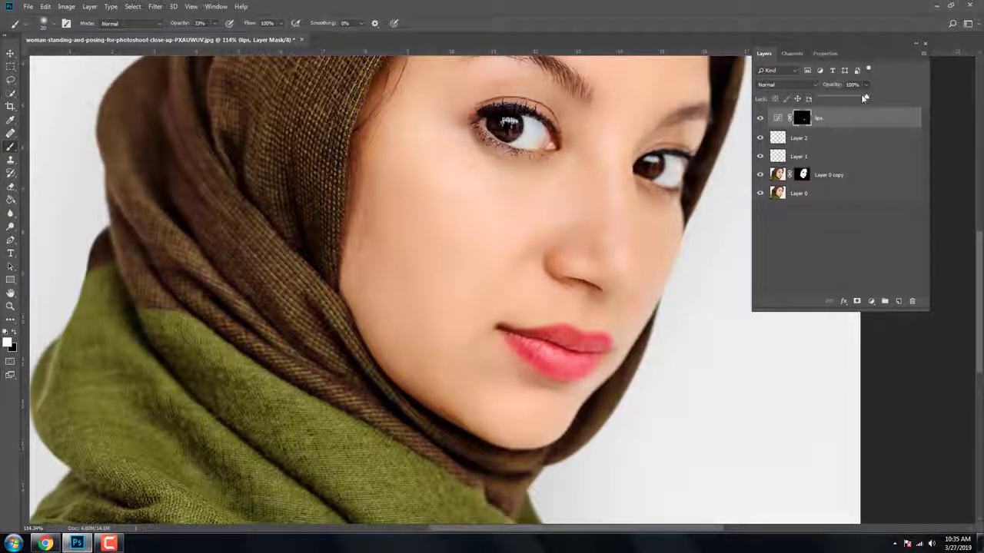
left_click_drag(864, 98, 859, 99)
key("ctrl+0")
left_click(814, 138)
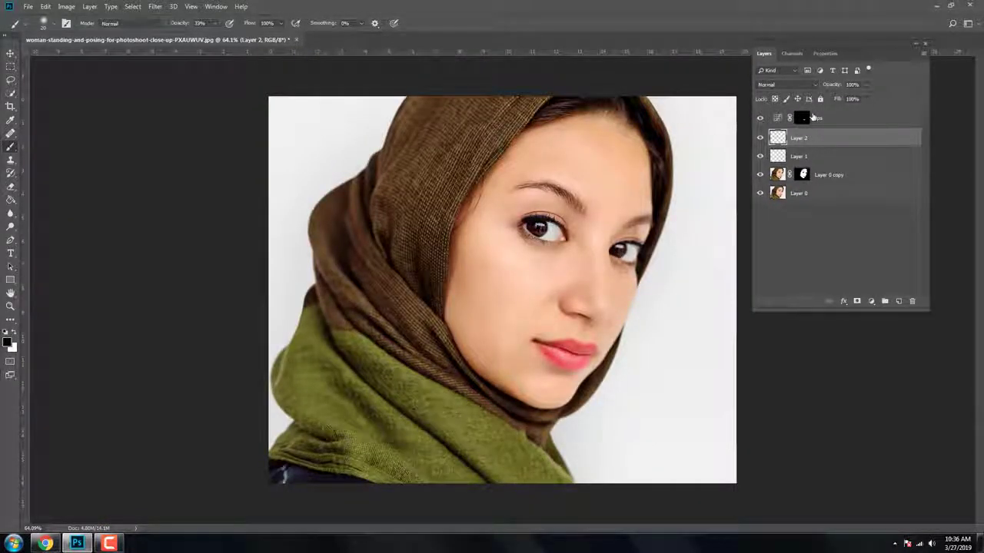
left_click(814, 117)
Add a Levels adjustment that brightens the midtones, with a black input level of 10
left_click(868, 300)
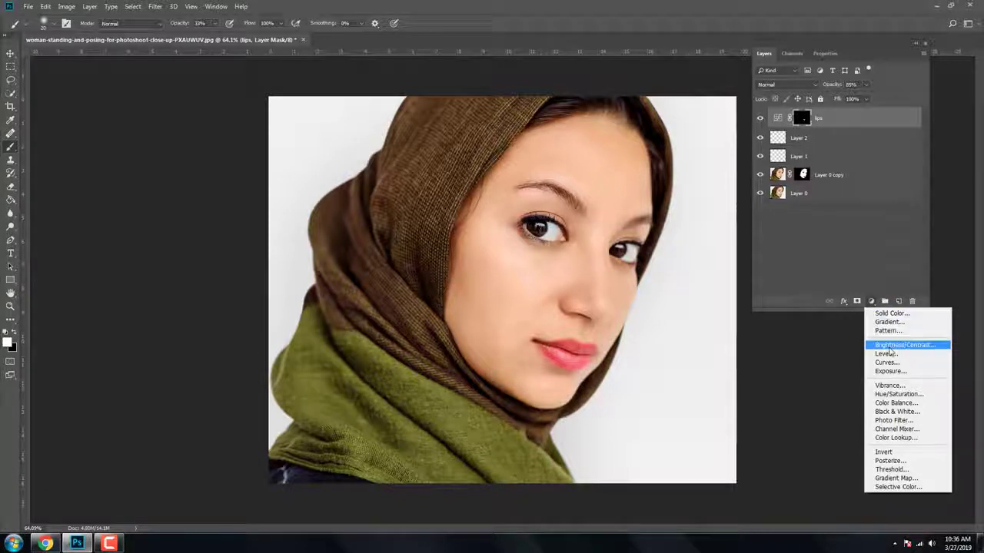
left_click(884, 353)
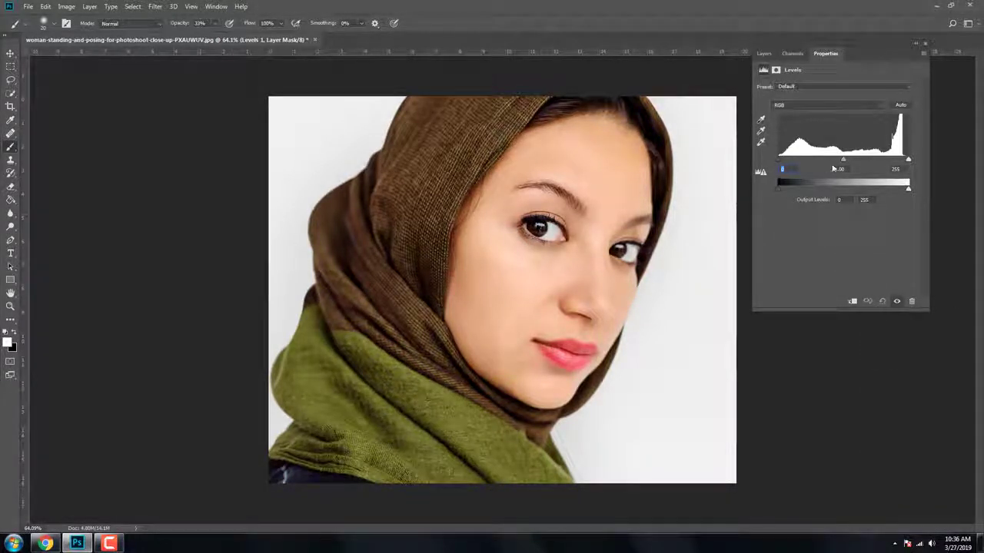
left_click_drag(842, 161, 834, 160)
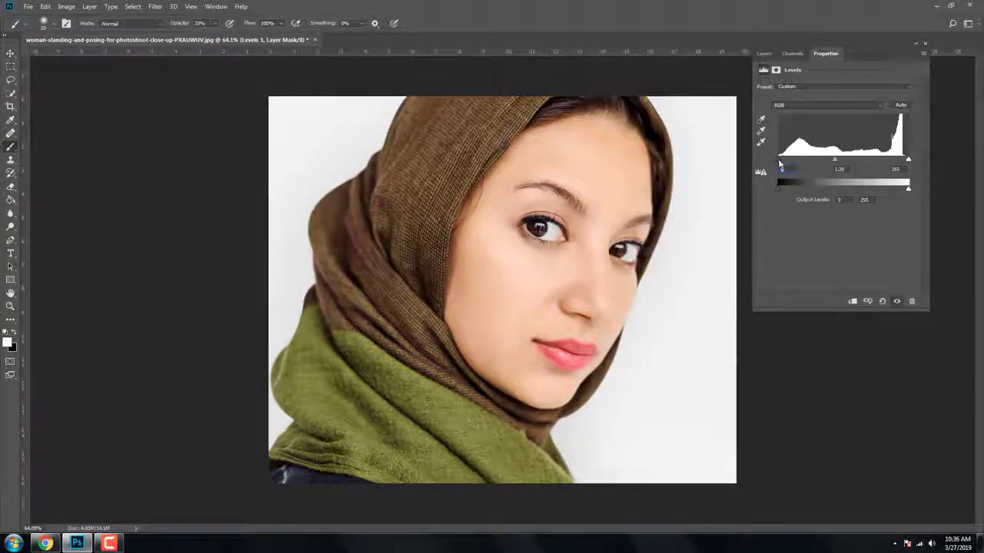
type("10")
key("Return")
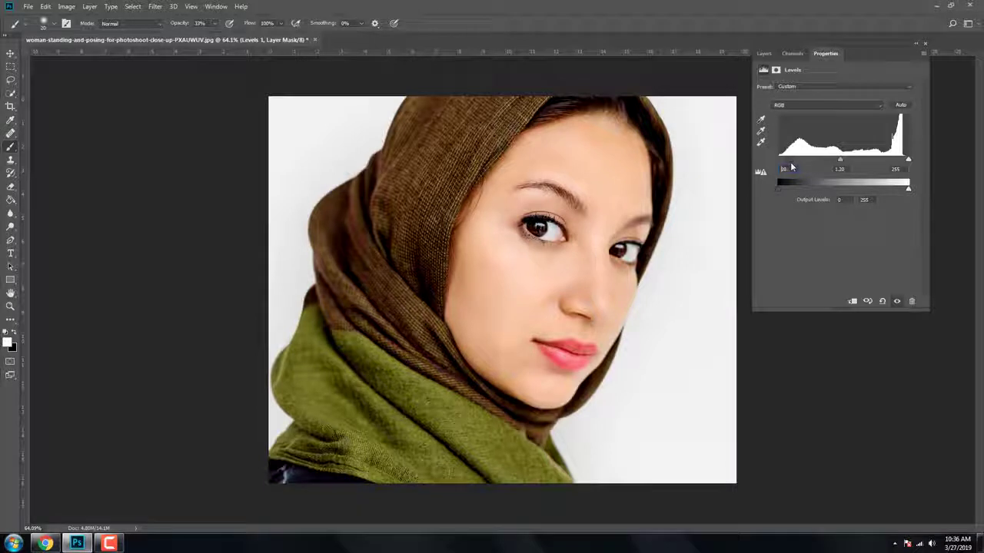
Copy the face mask onto Levels 1 and paint it black around the forehead and temple
left_click(764, 53)
left_click(760, 119)
left_click(760, 119)
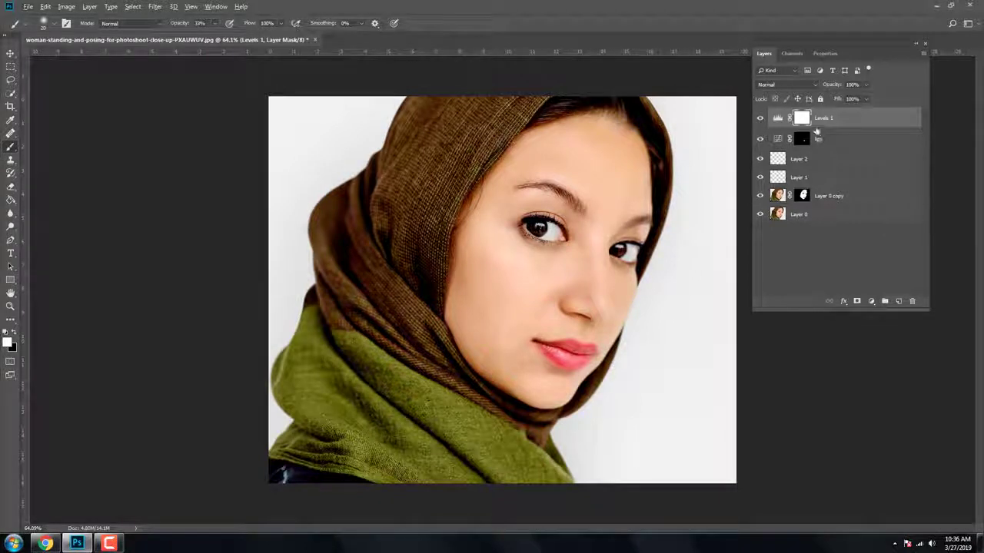
left_click_drag(802, 195, 801, 117)
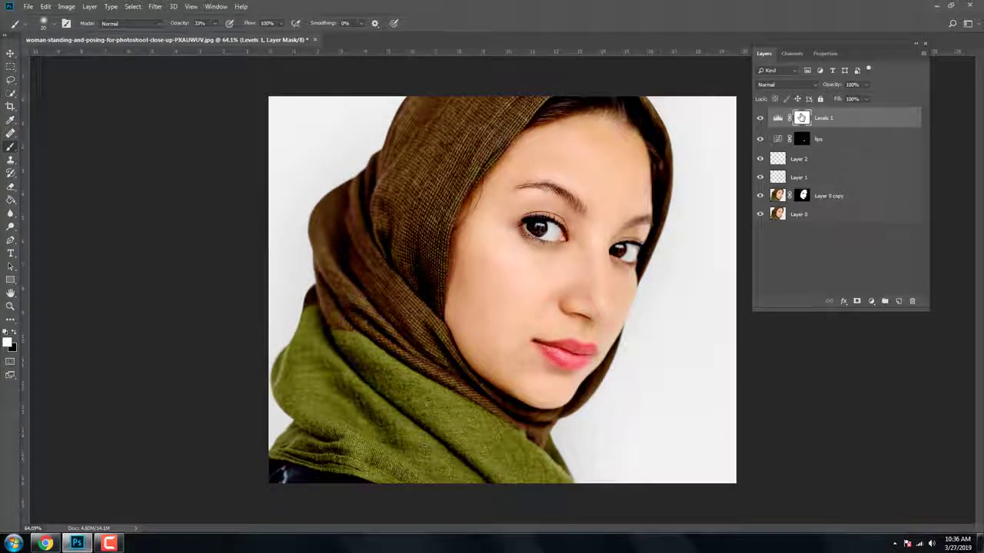
left_click(14, 335)
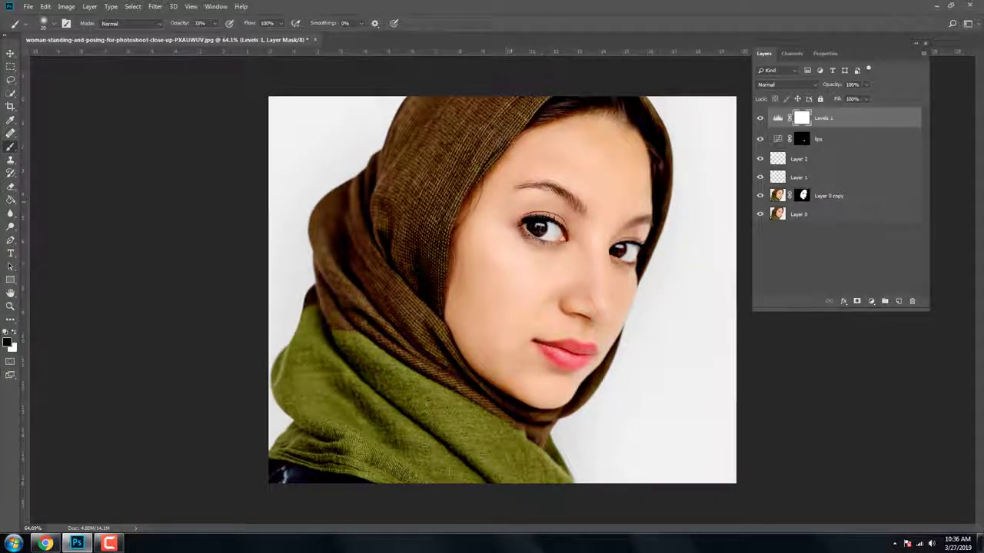
mouse_move(498, 192)
left_mouse_down()
mouse_move(459, 233)
mouse_move(440, 301)
left_mouse_up()
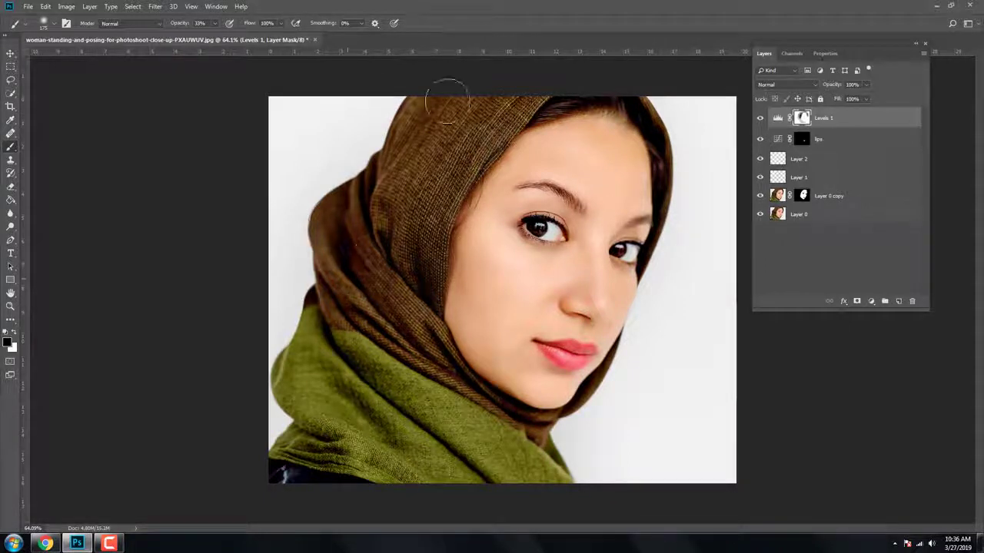
Add a Curves adjustment and pull the curve down to darken the image
left_click(870, 301)
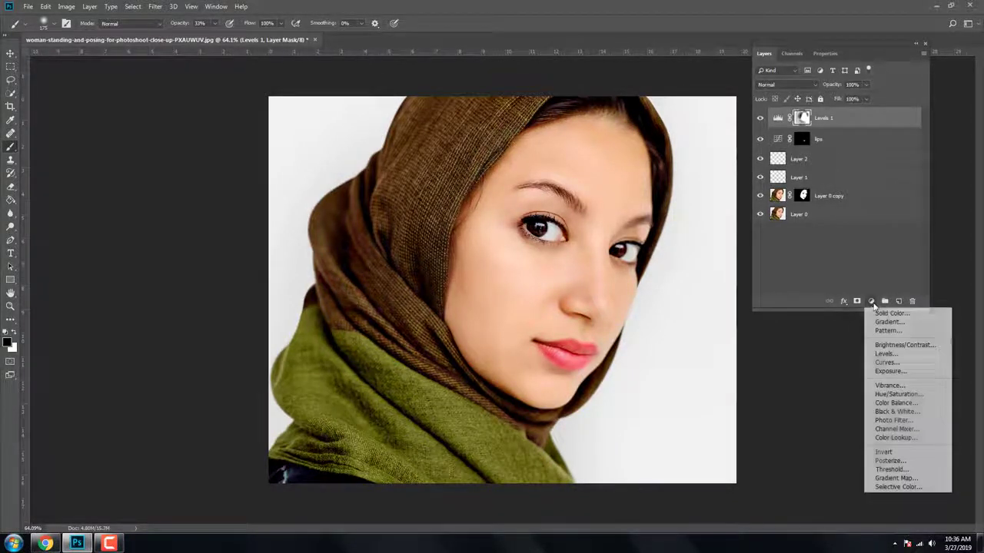
left_click(883, 362)
left_click_drag(837, 184, 843, 209)
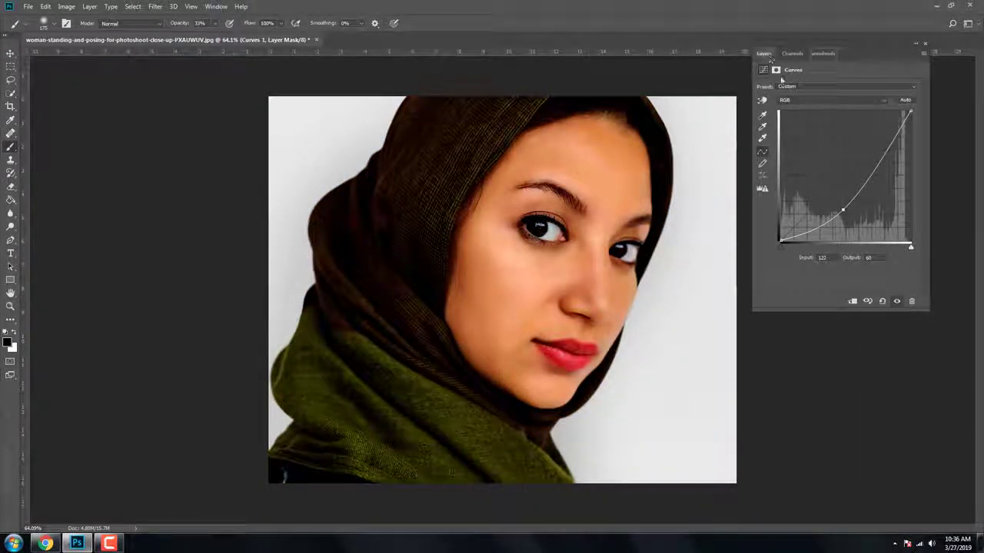
Invert the Curves mask to hide the darkening and rename the layer 'lip shape'
left_click(763, 53)
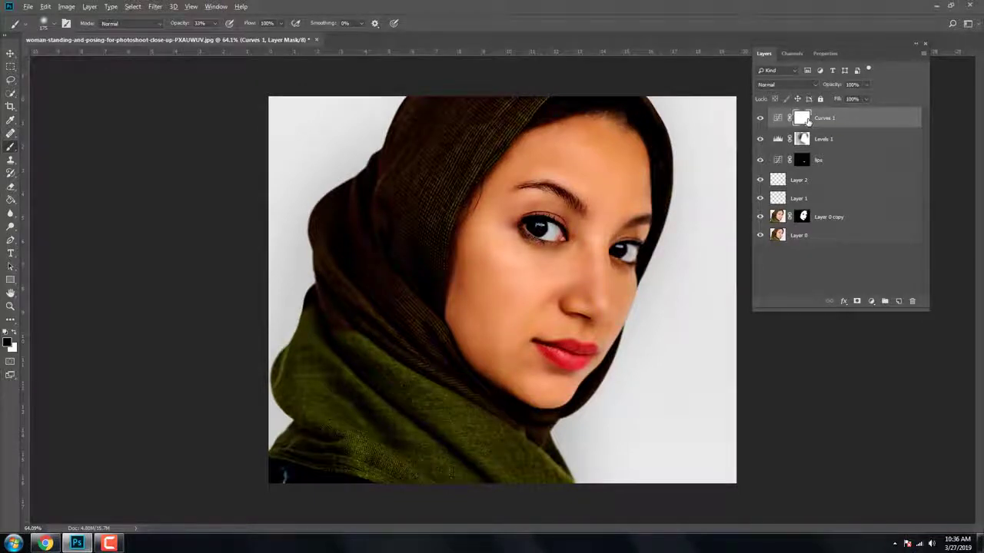
key("ctrl+i")
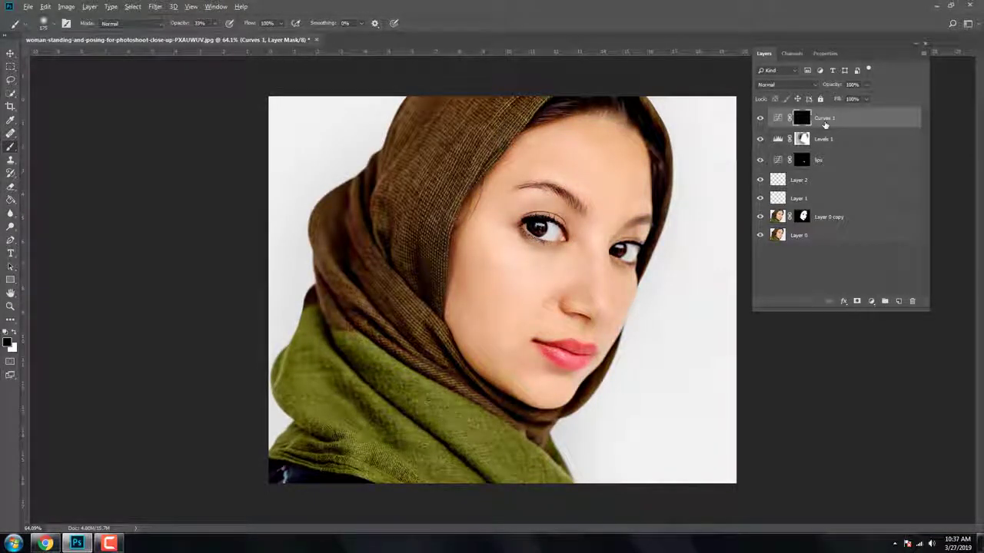
double_click(824, 118)
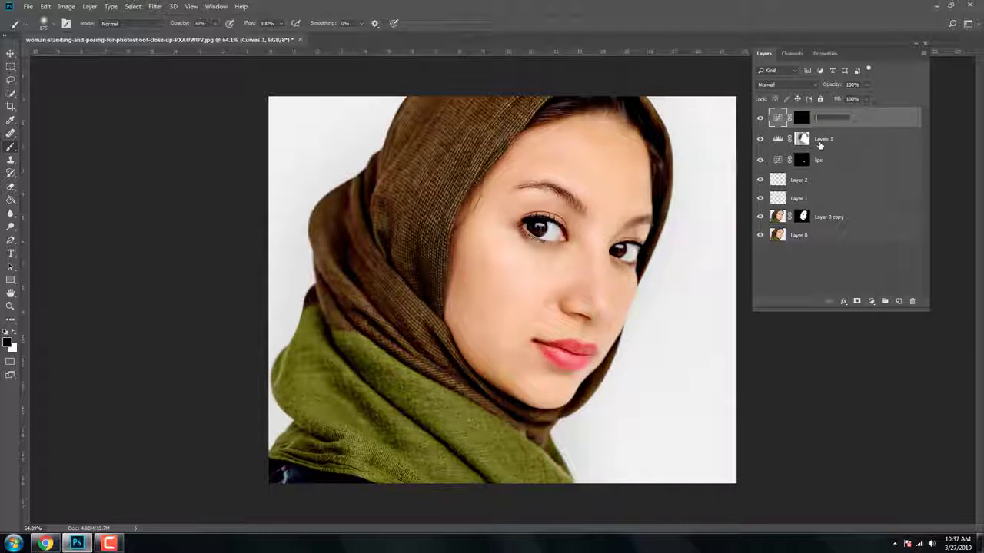
type("lip shad")
key("Return")
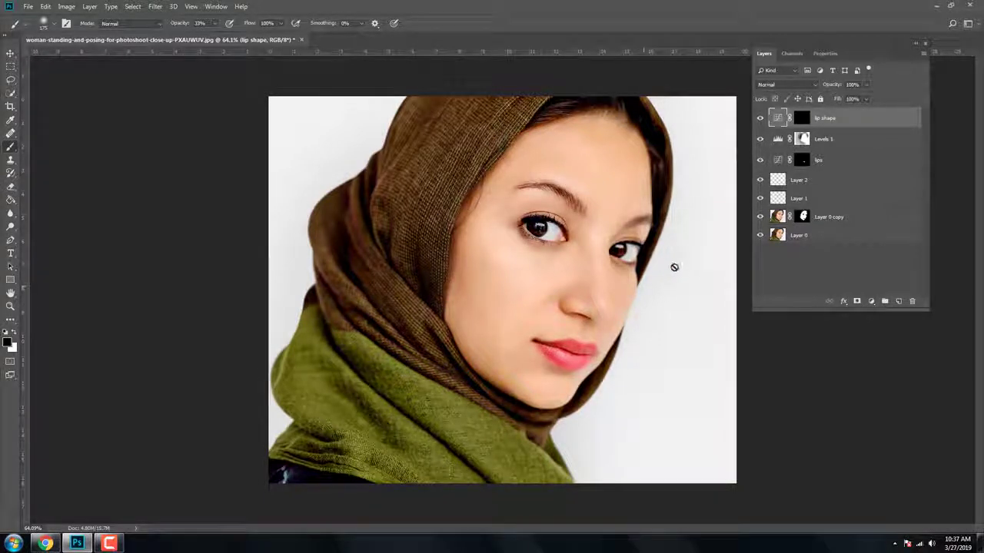
With a small white brush on the lip shape mask, paint darkening along the upper and lower lip edges
scroll(565, 356, "up", 2)
scroll(565, 355, "up", 2)
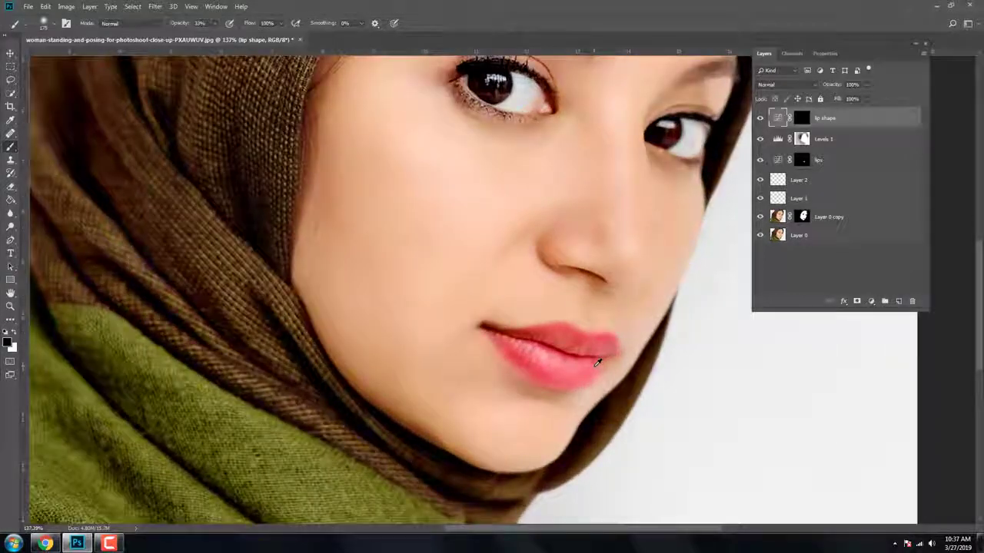
scroll(542, 361, "up", 2)
left_click(15, 332)
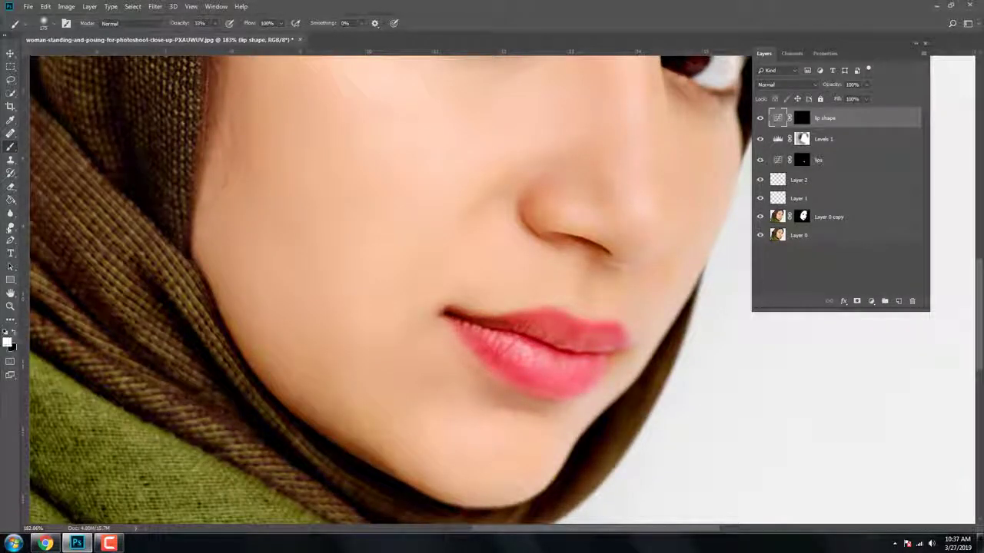
scroll(430, 346, "up", 1)
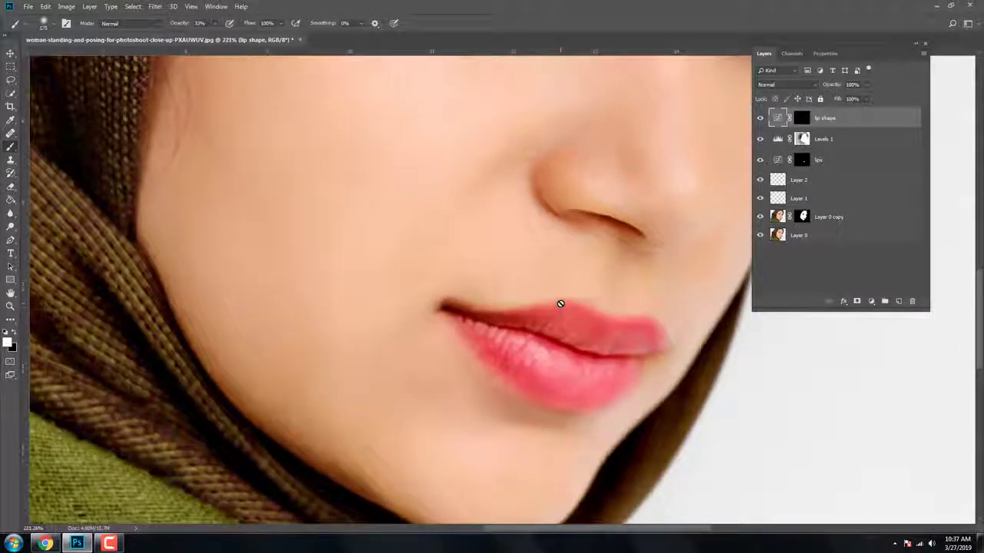
left_click(802, 118)
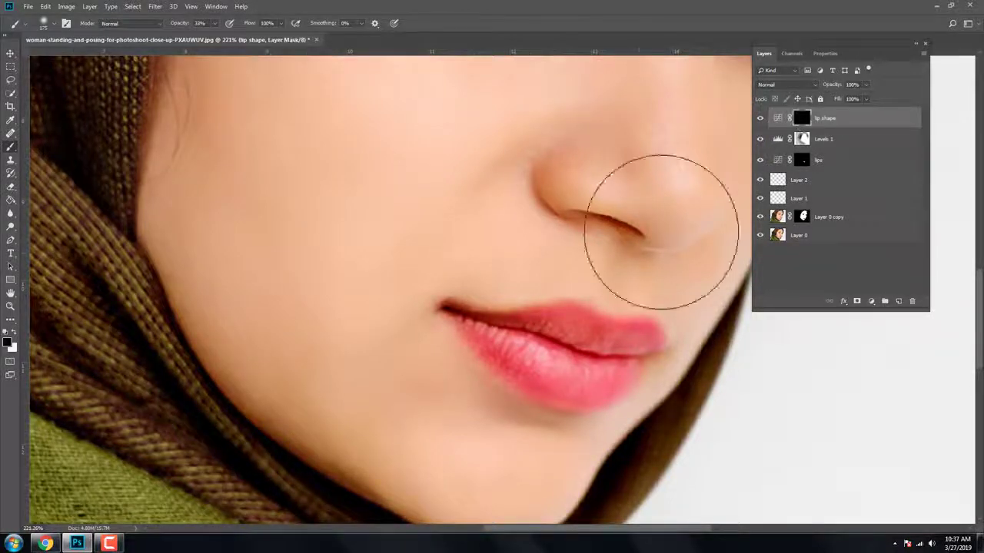
key("bracketleft")
key("bracketleft")
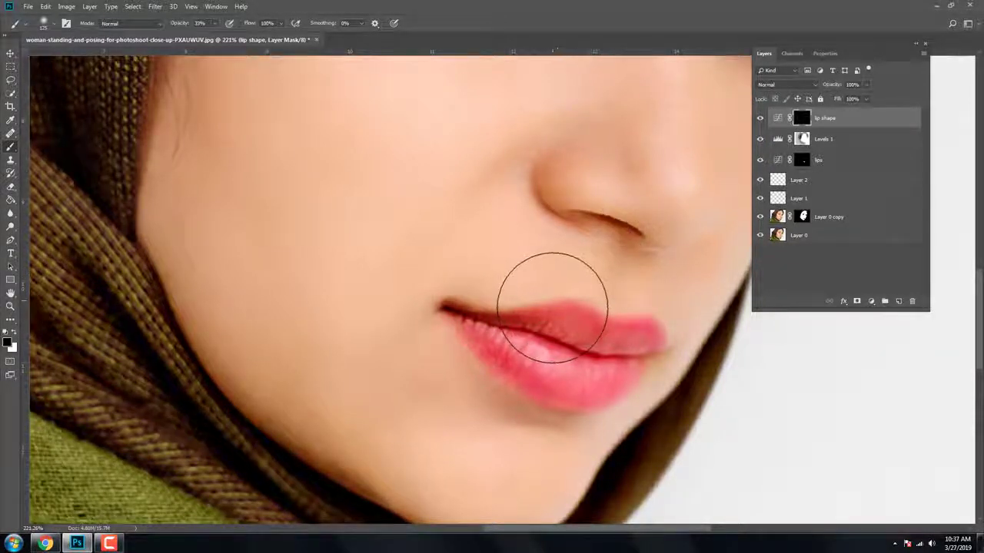
key("bracketleft")
key("bracketleft")
key("bracketleft")
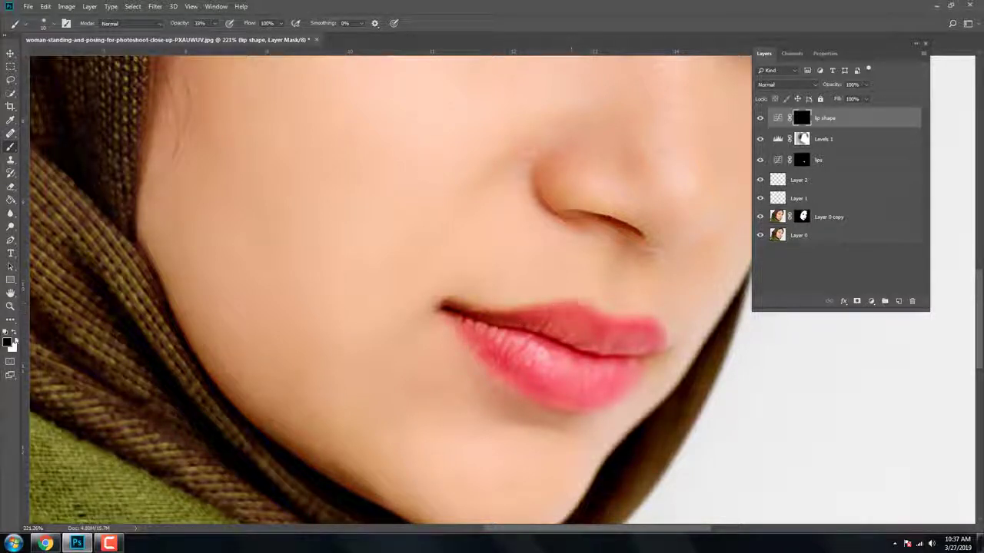
mouse_move(523, 307)
left_mouse_down()
mouse_move(657, 326)
mouse_move(587, 313)
left_mouse_up()
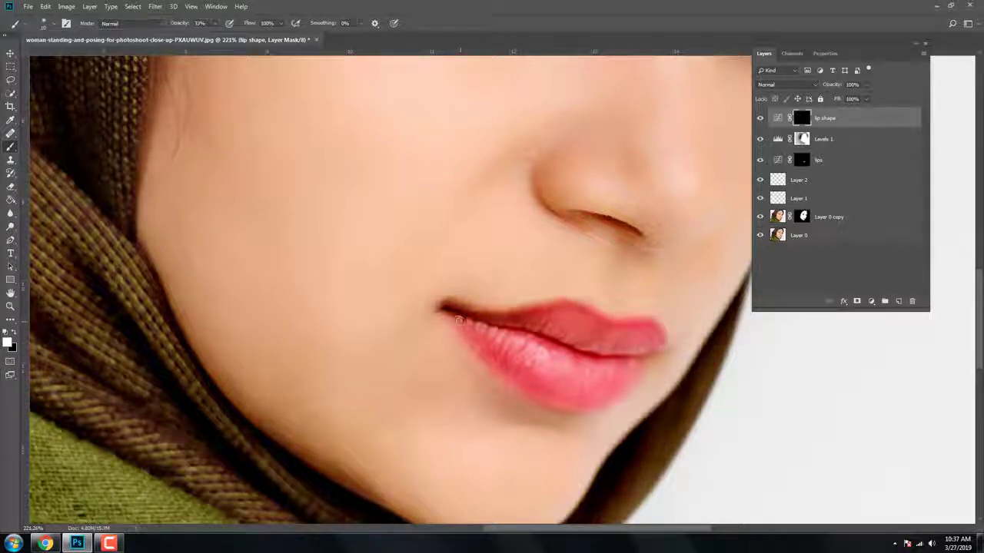
left_click_drag(507, 393, 616, 400)
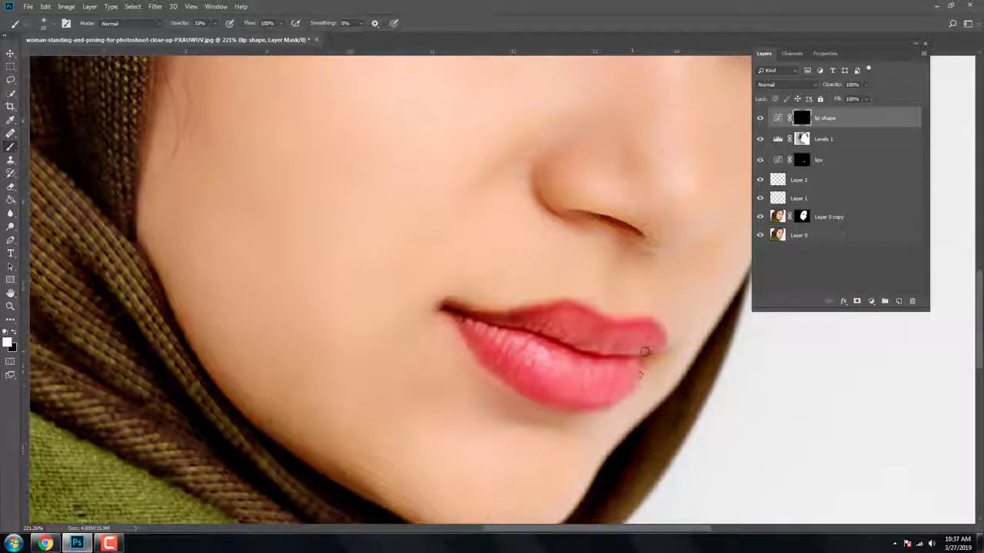
left_click_drag(583, 306, 459, 318)
Lower the lip shape layer's opacity to 61%
left_click(820, 54)
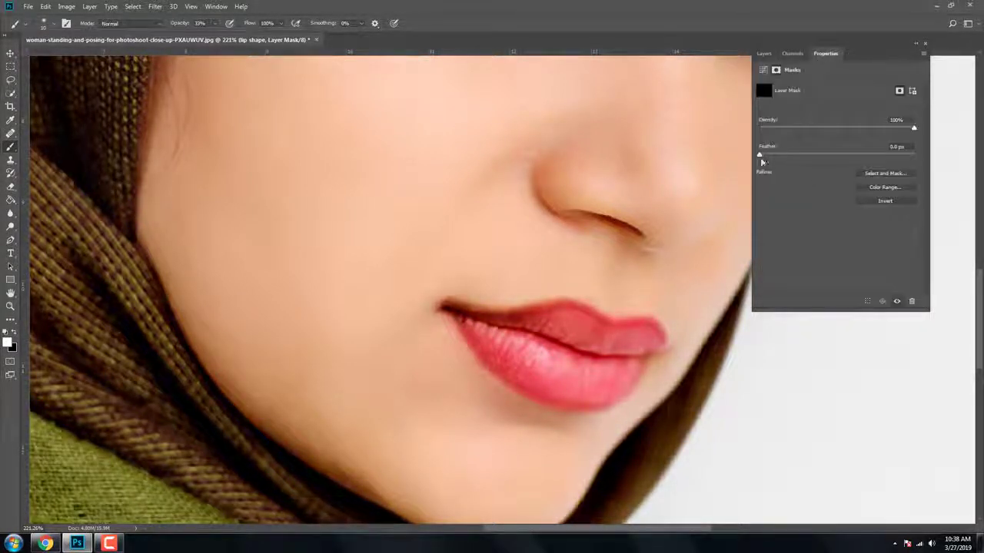
left_click(763, 54)
left_click_drag(867, 88, 846, 100)
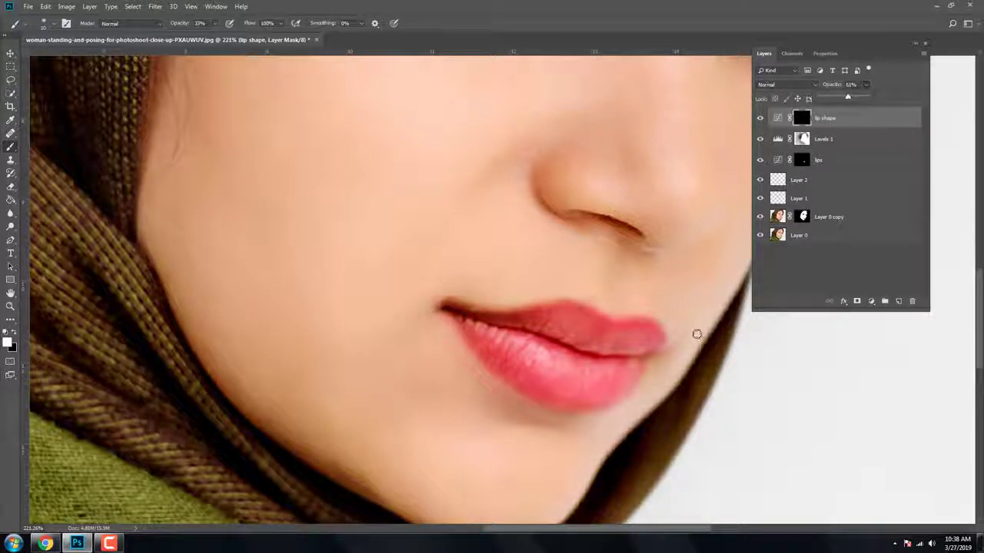
left_click(778, 118)
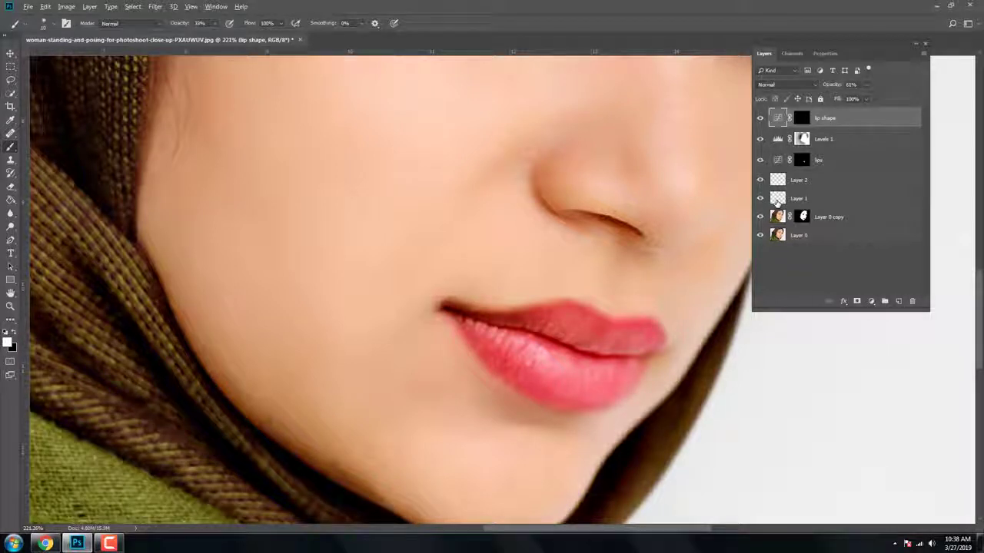
Stamp all visible layers with Ctrl+Alt+Shift+E, name the result 'total lip shape', and open Liquify on it
key("ctrl+shift+alt+e")
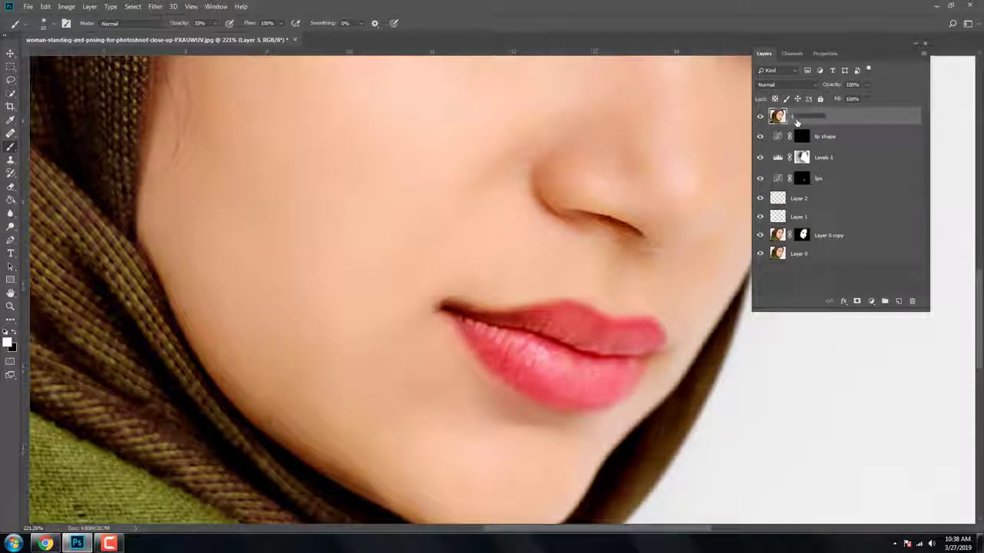
type("ski")
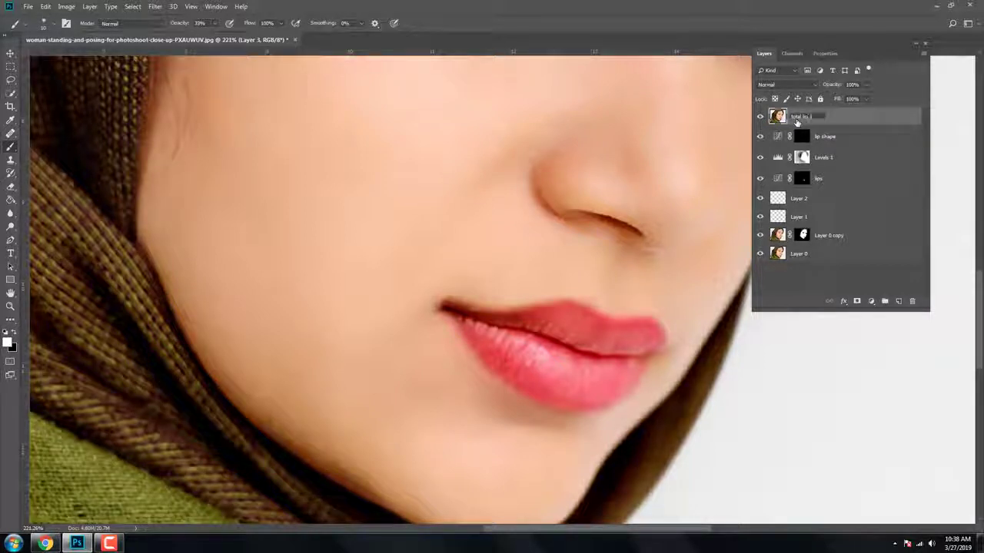
type("shape")
key("Return")
left_click(154, 6)
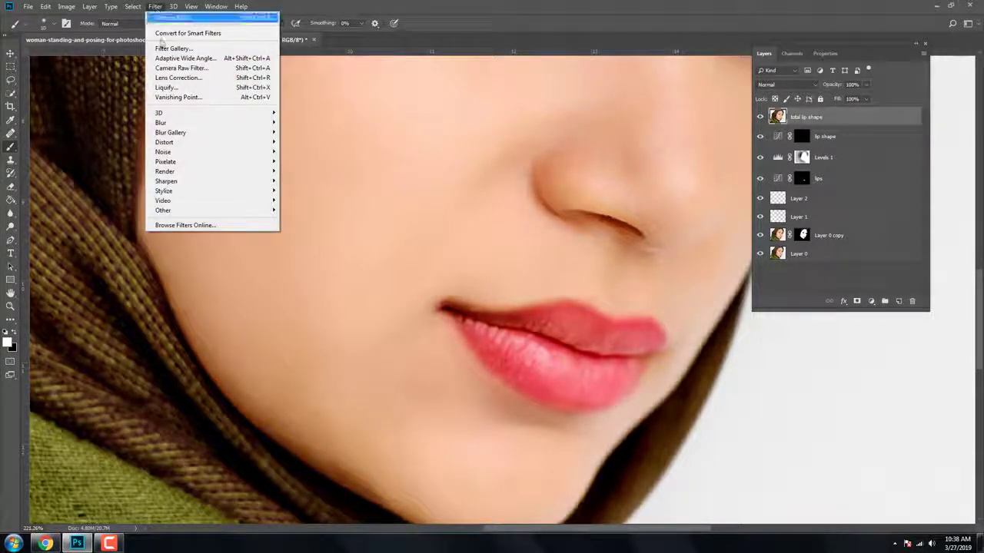
left_click(169, 87)
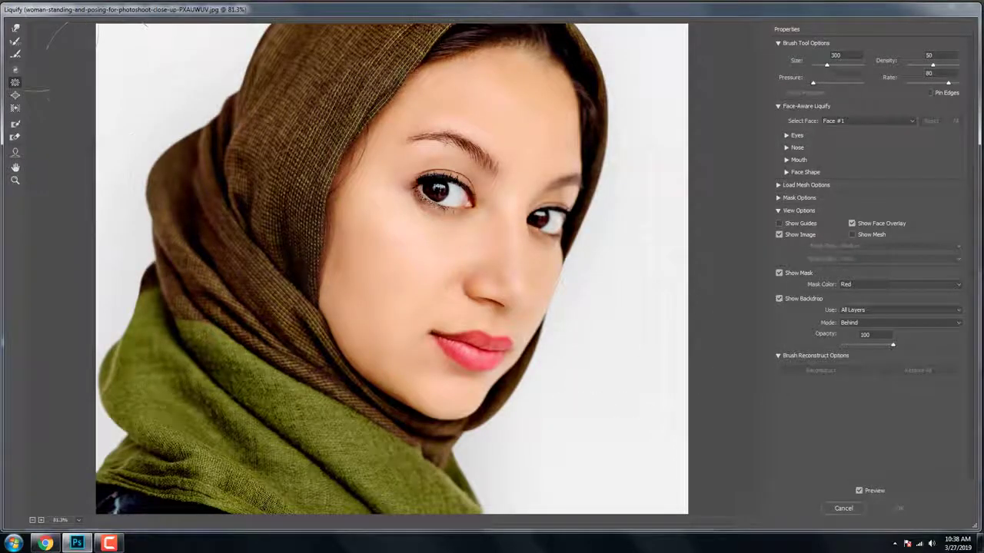
Push the lower lip fuller with a small Forward Warp brush at pressure 5, then apply Liquify
left_click(16, 27)
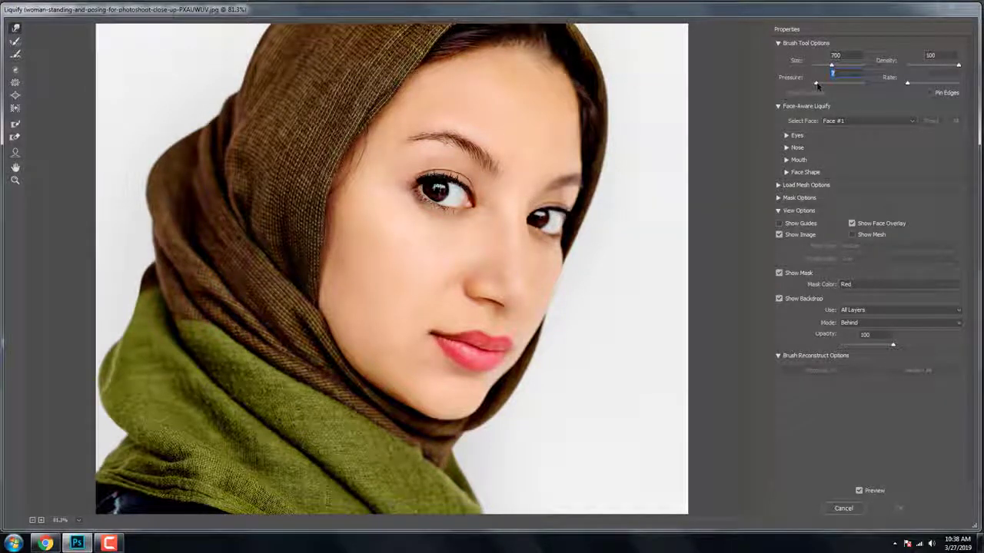
left_click_drag(817, 86, 815, 86)
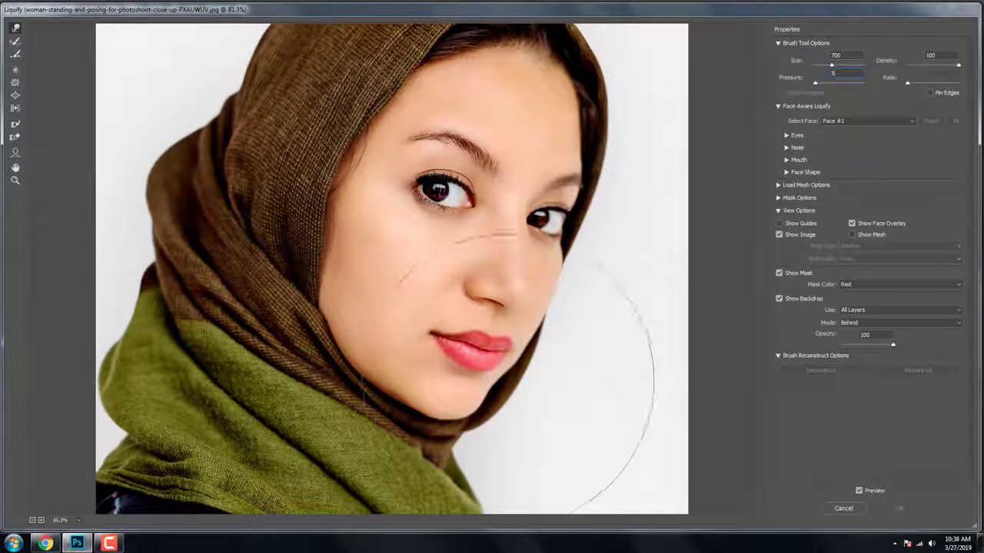
key("ctrl+plus")
key("ctrl+plus")
key("ctrl+plus")
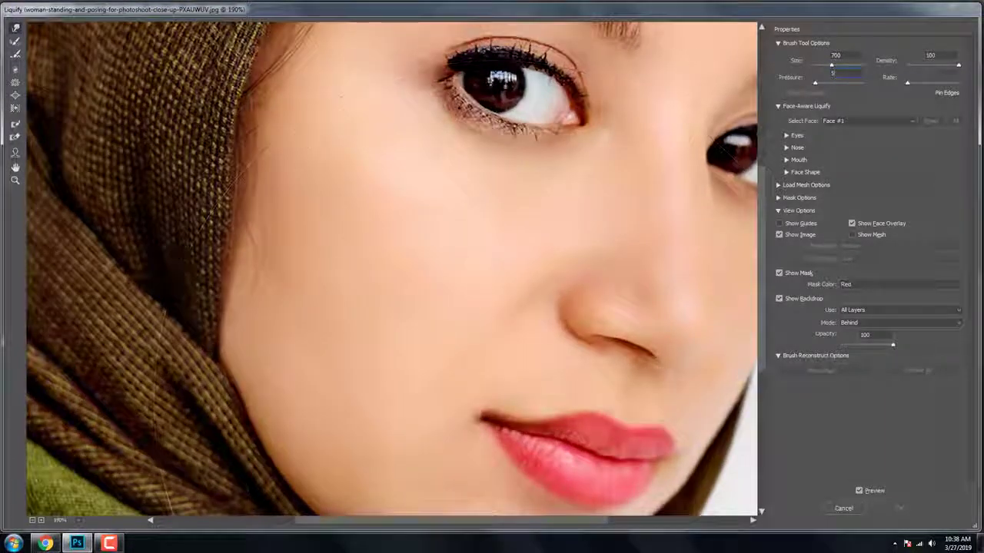
left_click_drag(476, 384, 438, 292)
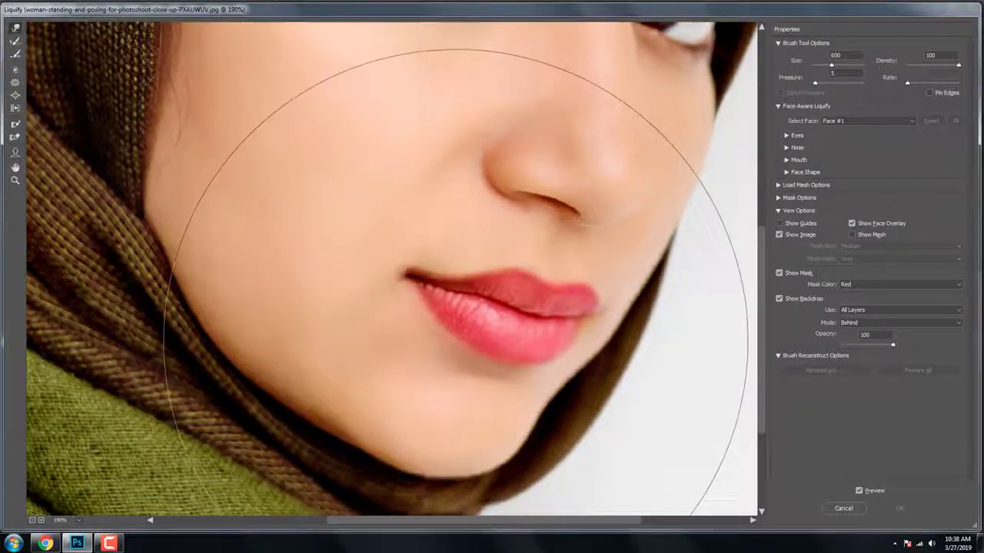
key("bracketleft")
key("bracketleft")
key("bracketleft")
key("bracketleft")
key("bracketleft")
key("bracketleft")
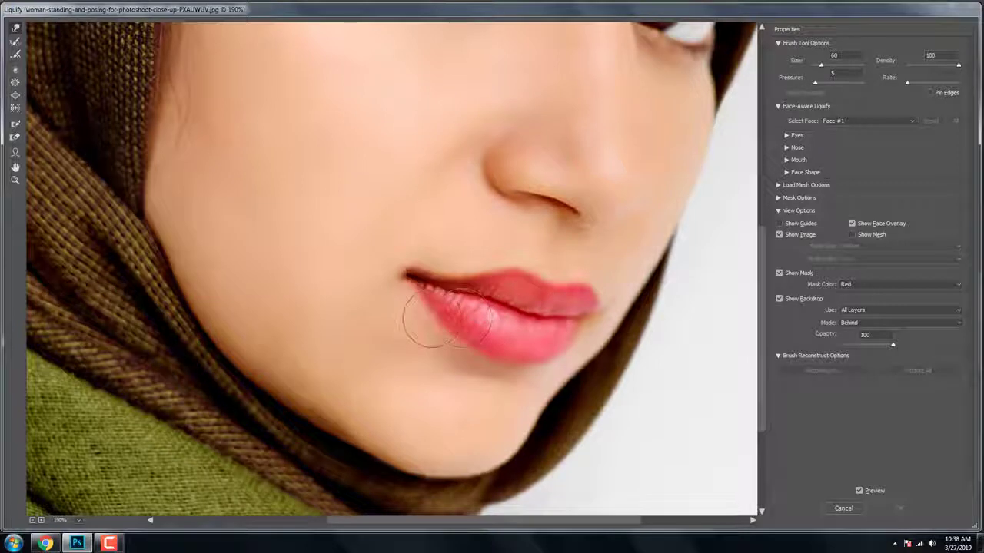
left_click_drag(428, 318, 445, 315)
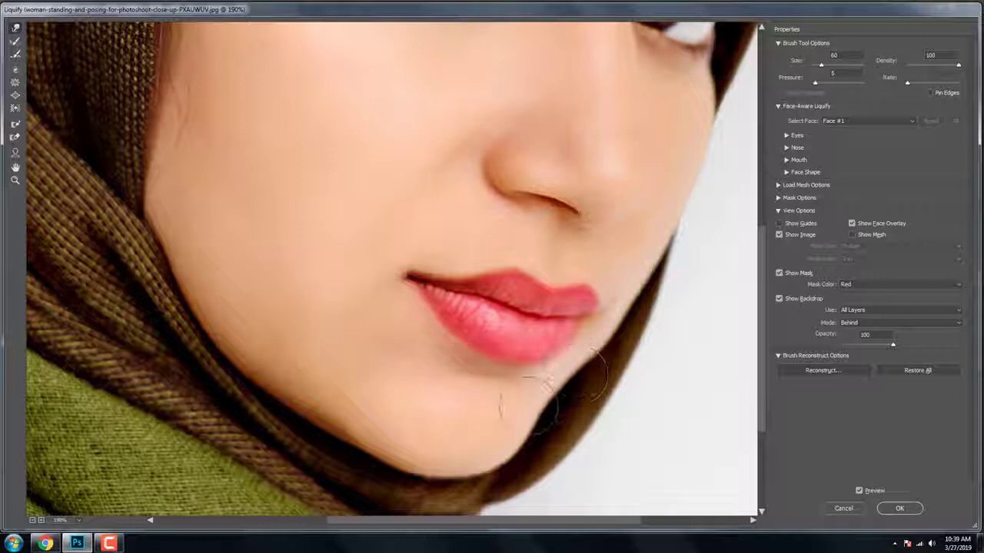
left_click(897, 508)
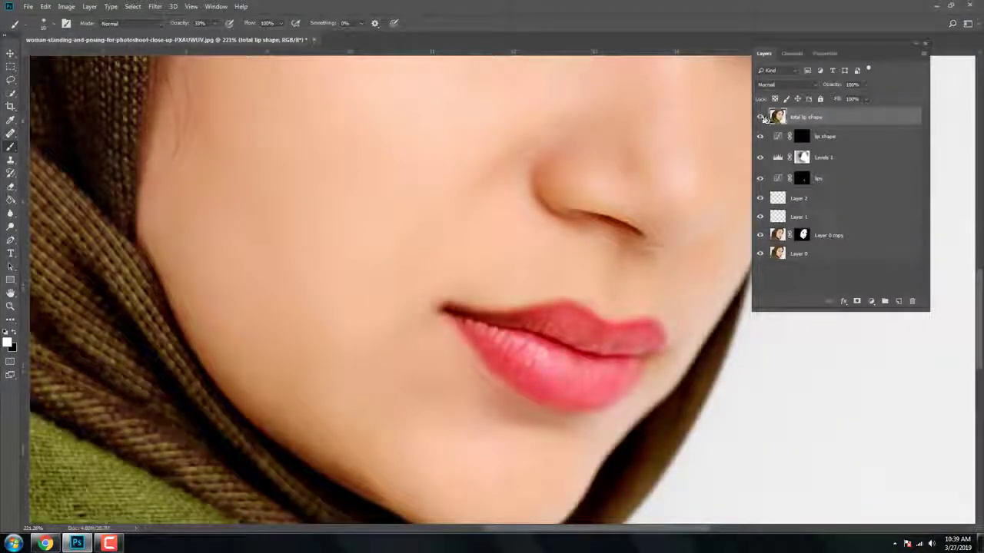
left_click(761, 117)
Add a new layer and set the foreground colour to a dark navy
scroll(523, 272, "down", 5)
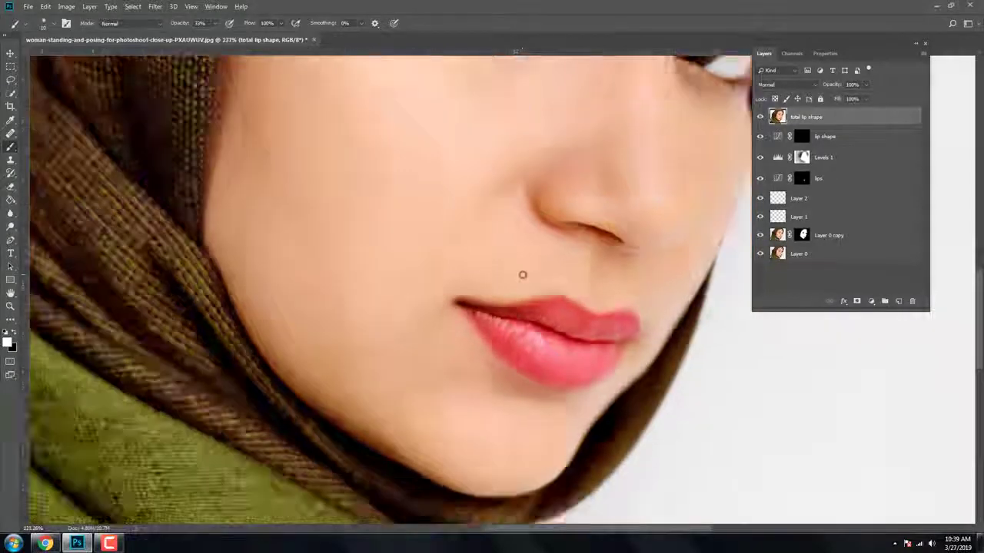
scroll(541, 326, "down", 3)
scroll(592, 329, "up", 2)
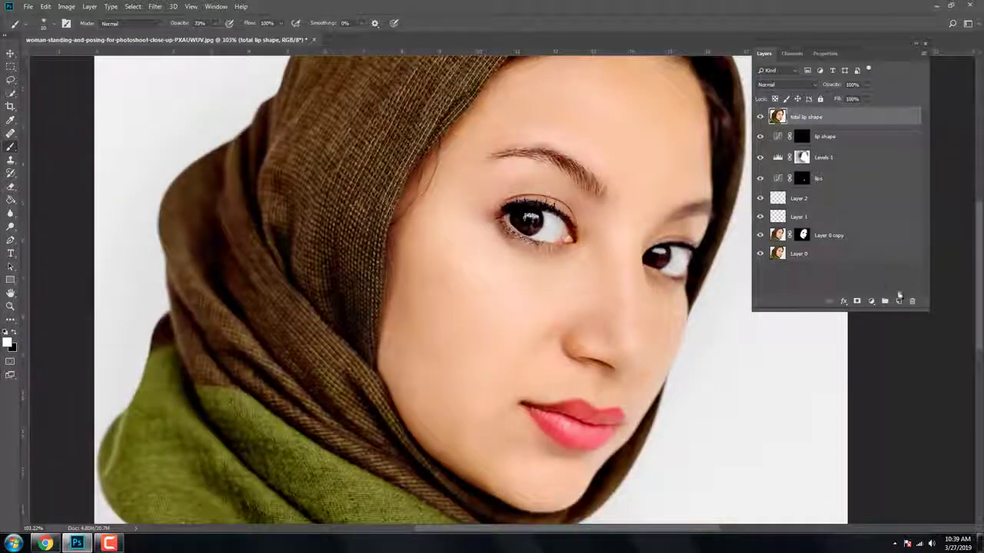
left_click(899, 302)
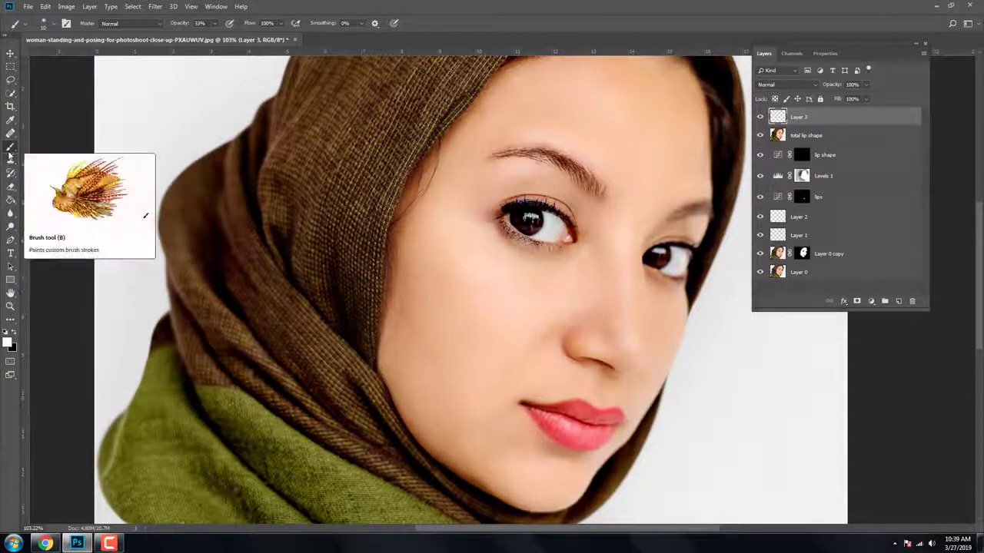
left_click(8, 342)
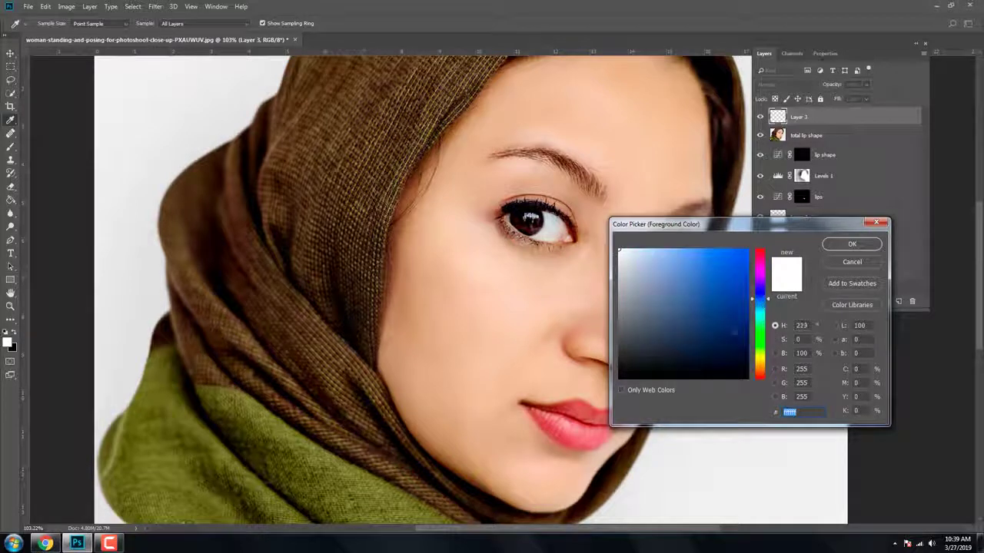
left_click_drag(734, 332, 740, 341)
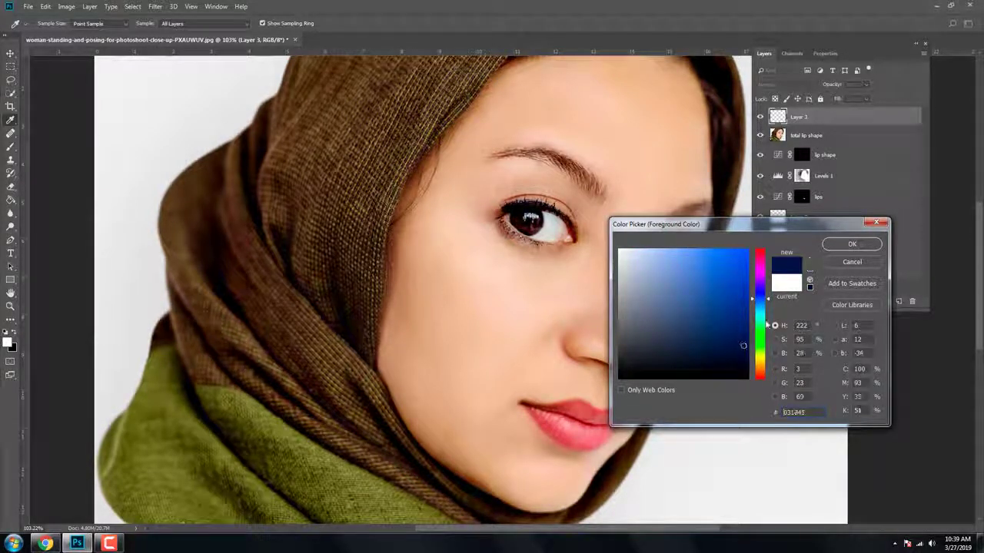
left_click(837, 245)
Brush navy over the left upper eyelid at 24% opacity and set Layer 3 to Soft Light
scroll(626, 223, "up", 2)
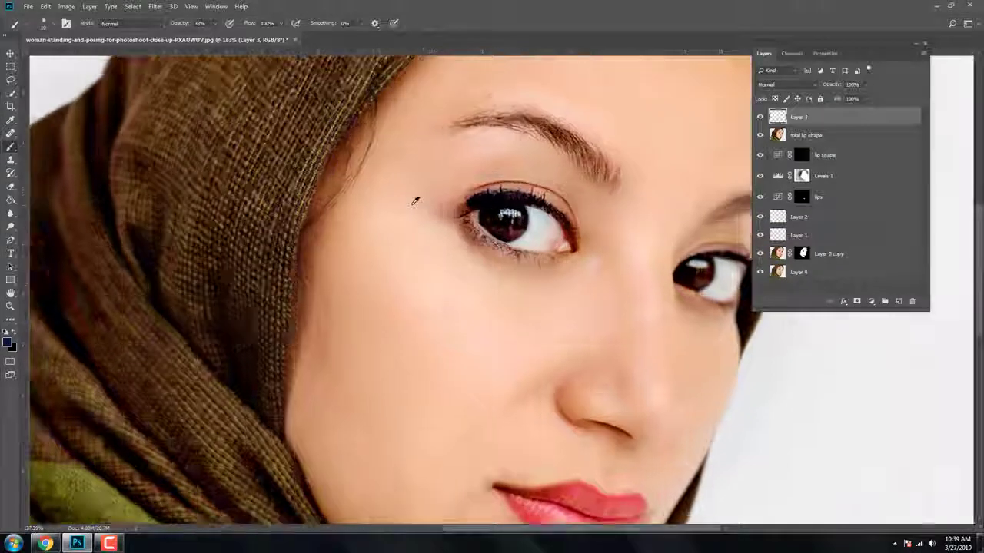
scroll(585, 228, "up", 2)
scroll(586, 229, "up", 2)
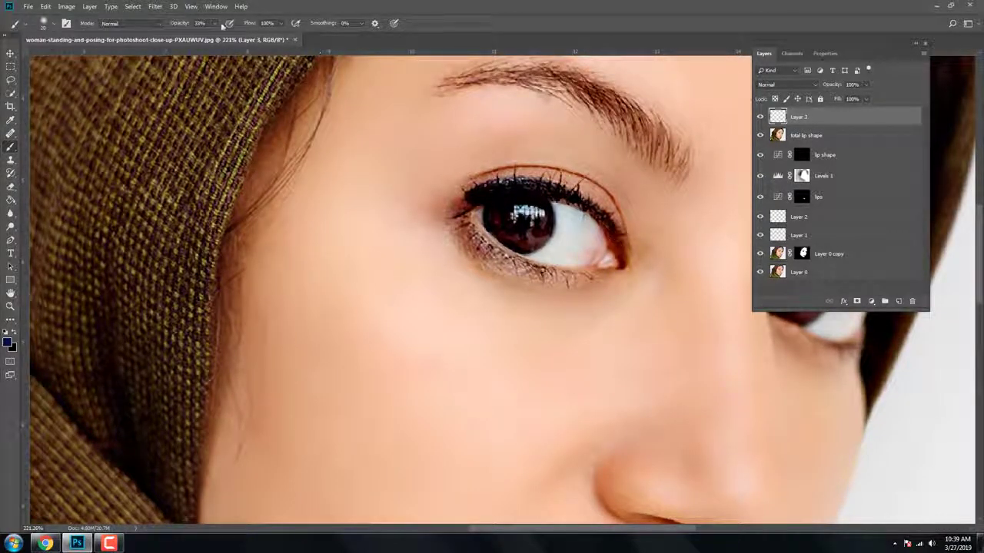
left_click_drag(214, 24, 197, 38)
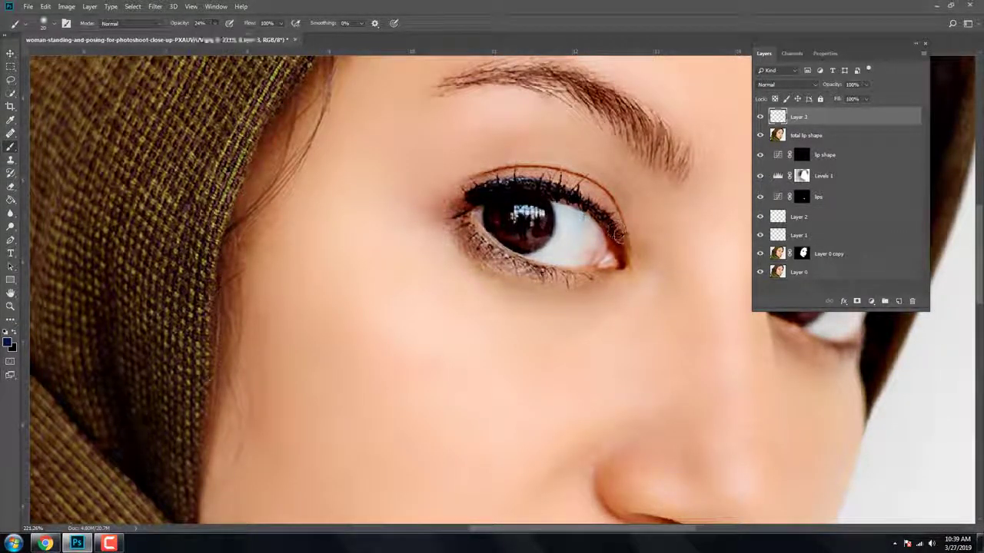
mouse_move(618, 234)
left_mouse_down()
mouse_move(470, 184)
mouse_move(597, 178)
mouse_move(629, 235)
mouse_move(500, 181)
mouse_move(450, 201)
mouse_move(554, 173)
mouse_move(508, 170)
mouse_move(618, 231)
mouse_move(509, 173)
mouse_move(608, 219)
mouse_move(597, 197)
mouse_move(615, 223)
left_mouse_up()
mouse_move(465, 192)
left_mouse_down()
mouse_move(441, 202)
mouse_move(461, 188)
mouse_move(538, 178)
left_mouse_up()
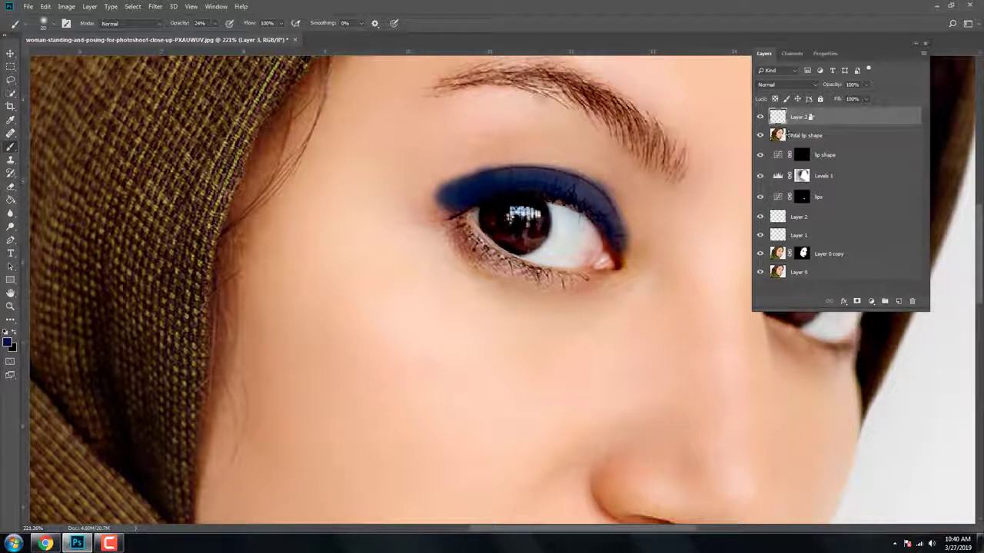
left_click(764, 86)
left_click(769, 214)
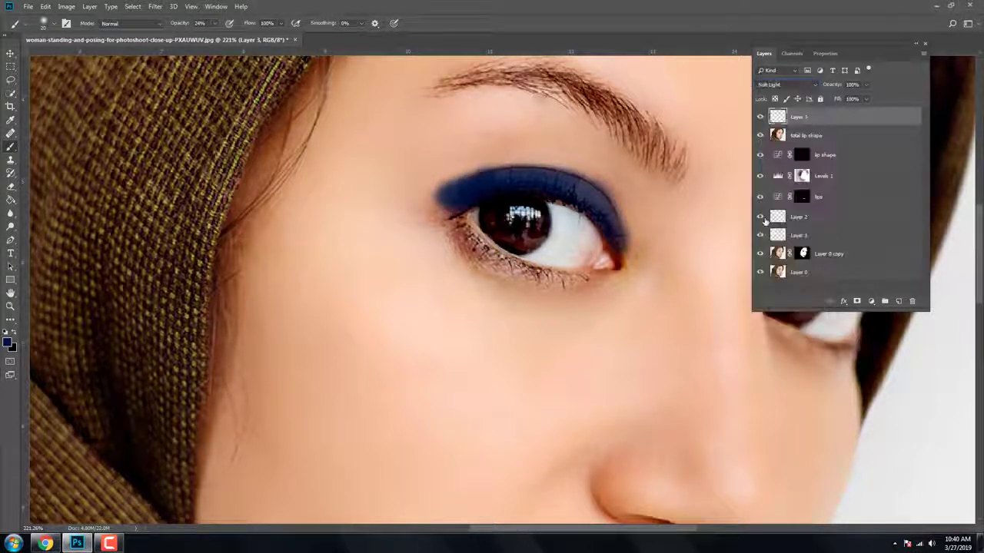
Paint navy on the right upper lid and outer corner, then add an empty Layer 4
scroll(521, 205, "right", 3)
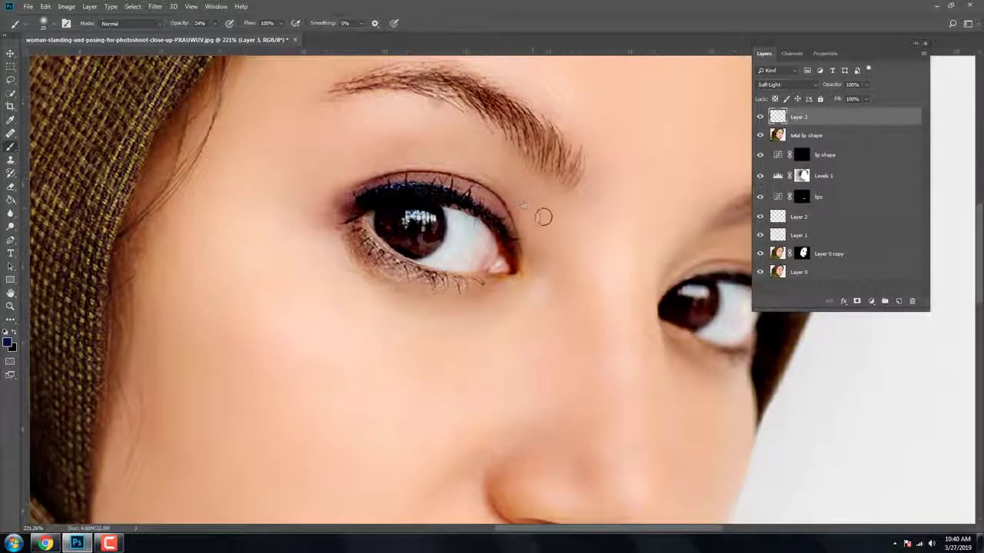
scroll(571, 212, "right", 1)
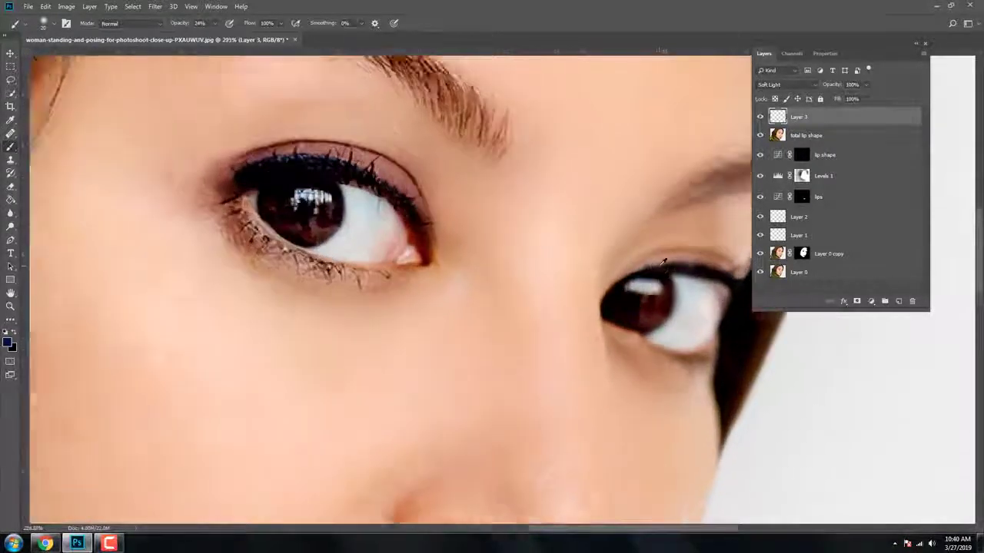
scroll(655, 275, "up", 2)
mouse_move(646, 271)
left_mouse_down()
mouse_move(615, 272)
mouse_move(691, 257)
mouse_move(647, 263)
left_mouse_up()
scroll(647, 264, "right", 2)
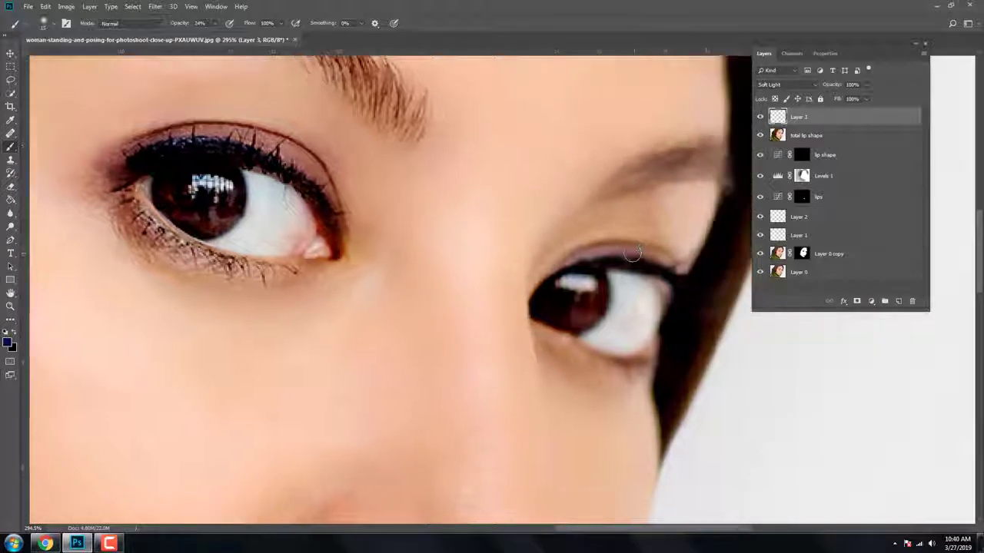
left_click_drag(673, 275, 622, 251)
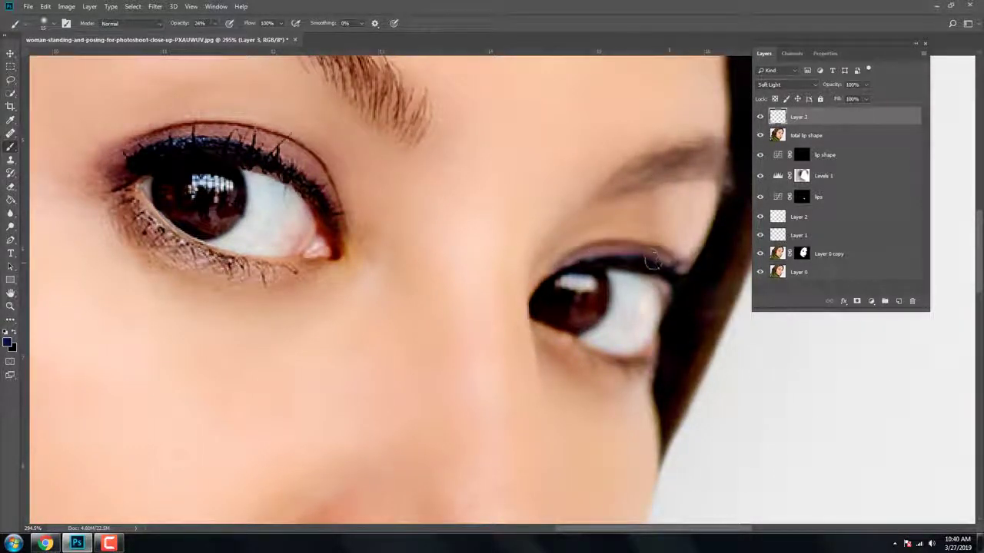
left_click_drag(505, 222, 551, 241)
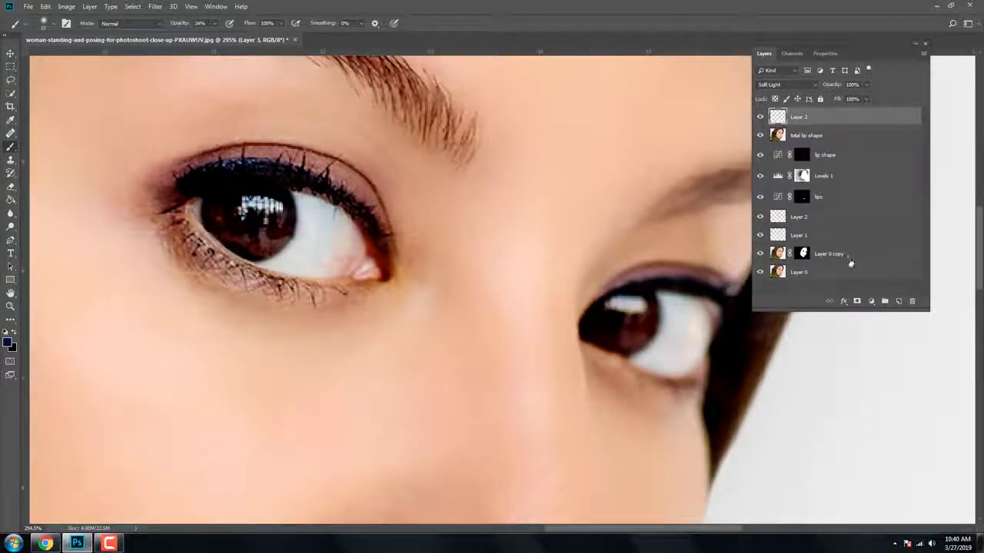
left_click(898, 301)
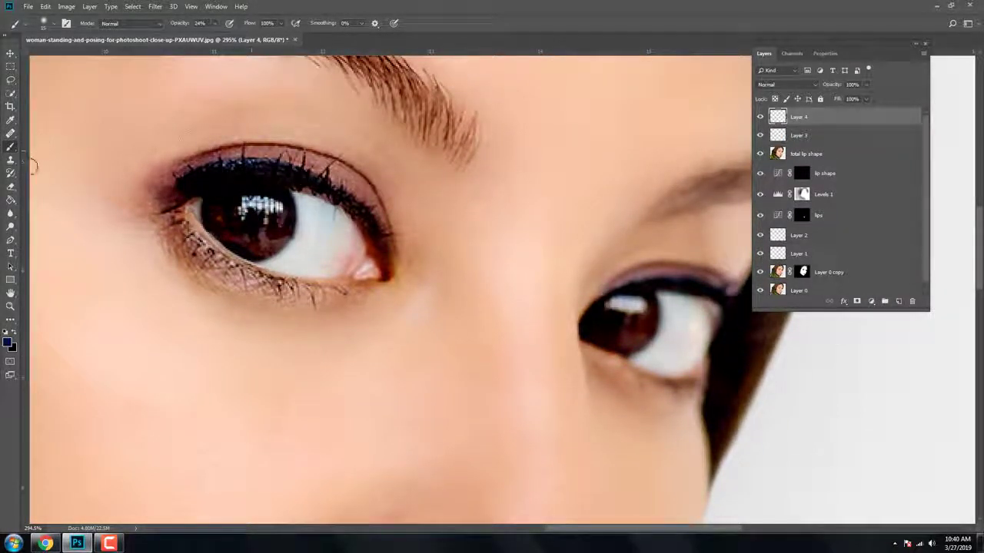
Paint brighter blue eyeshadow along both upper lids on Layer 4
left_click(8, 342)
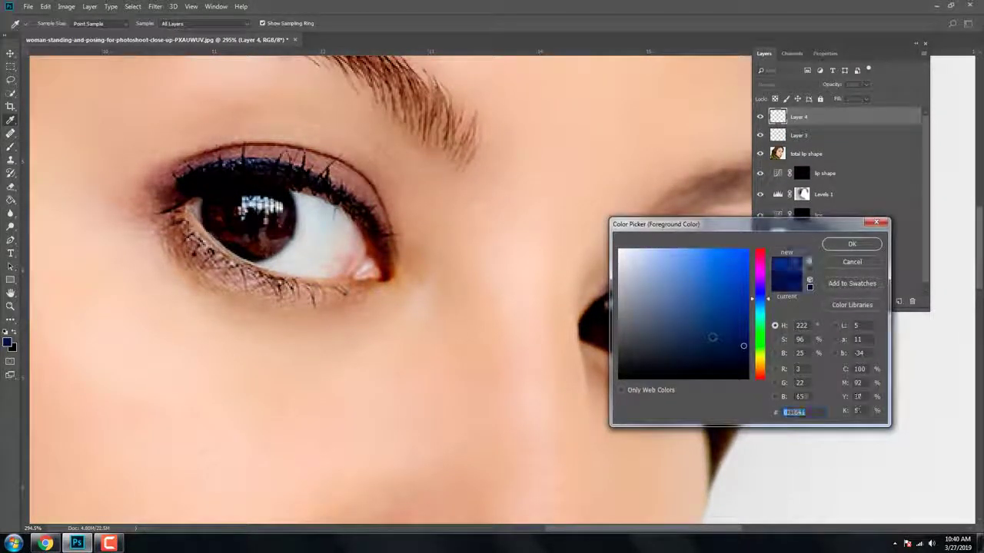
left_click(851, 244)
scroll(300, 100, "up", 1)
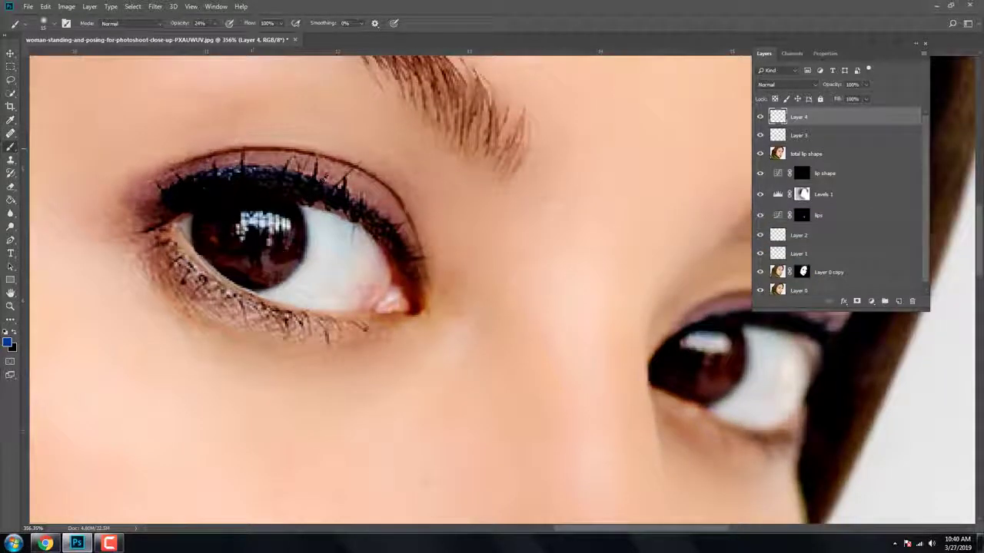
mouse_move(365, 185)
left_mouse_down()
mouse_move(423, 257)
mouse_move(355, 182)
mouse_move(154, 182)
left_mouse_up()
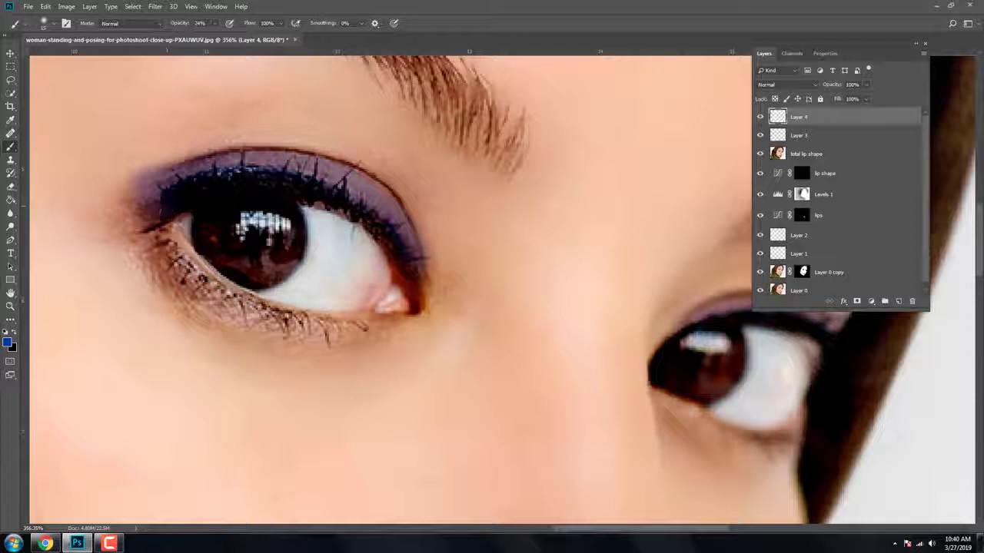
mouse_move(283, 158)
left_mouse_down()
mouse_move(419, 265)
mouse_move(177, 180)
left_mouse_up()
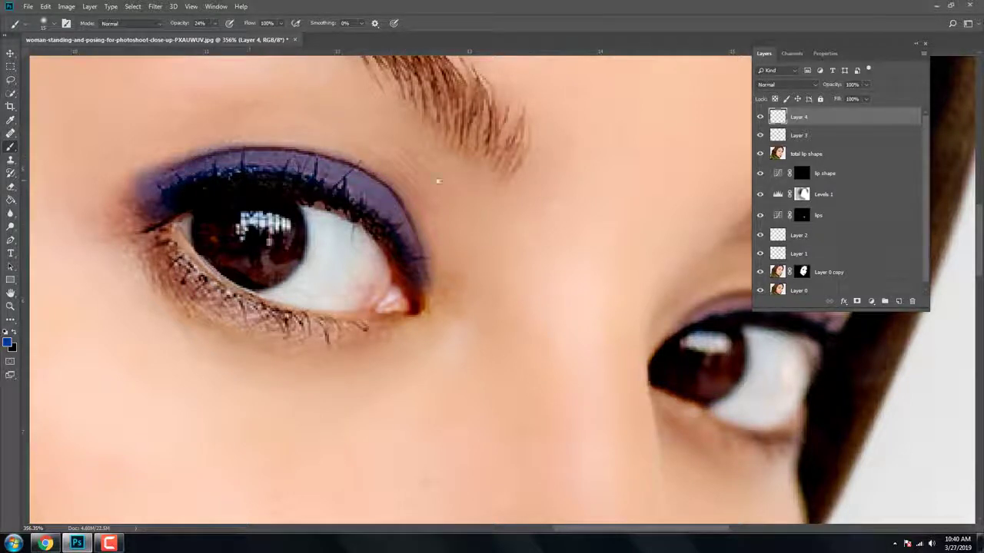
scroll(438, 182, "right", 3)
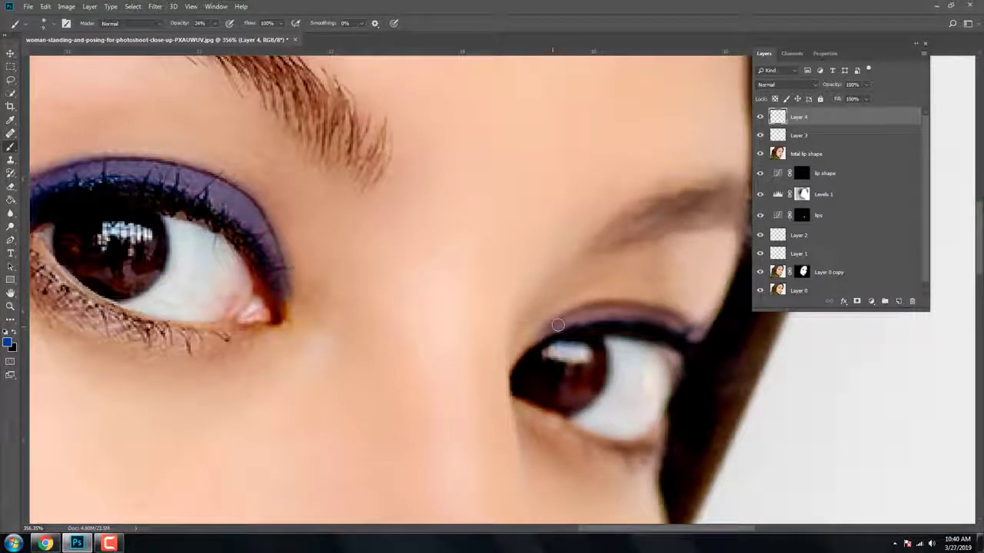
mouse_move(569, 321)
left_mouse_down()
mouse_move(611, 311)
mouse_move(690, 331)
left_mouse_up()
key("bracketright")
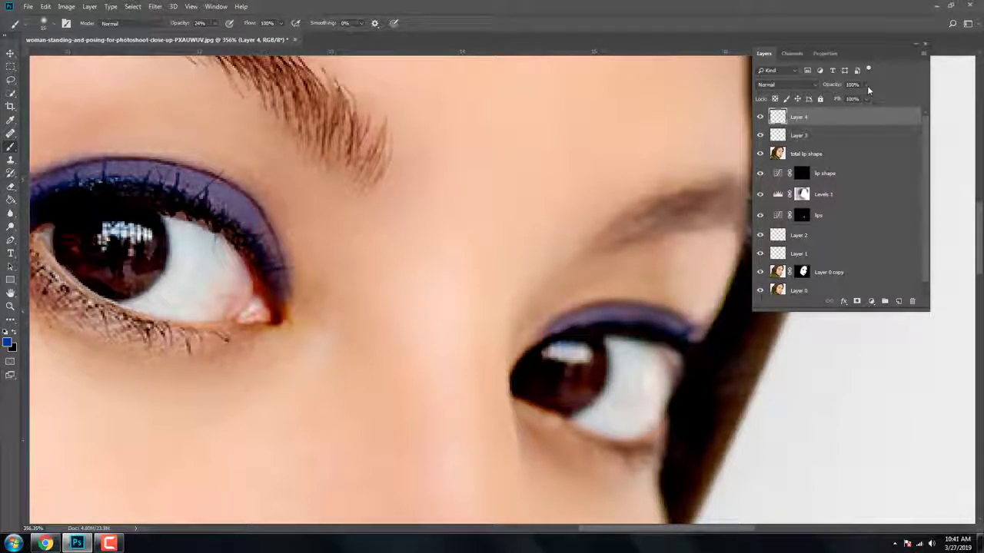
Set Layer 4 to Color blend mode and add an empty Layer 5
left_click(766, 84)
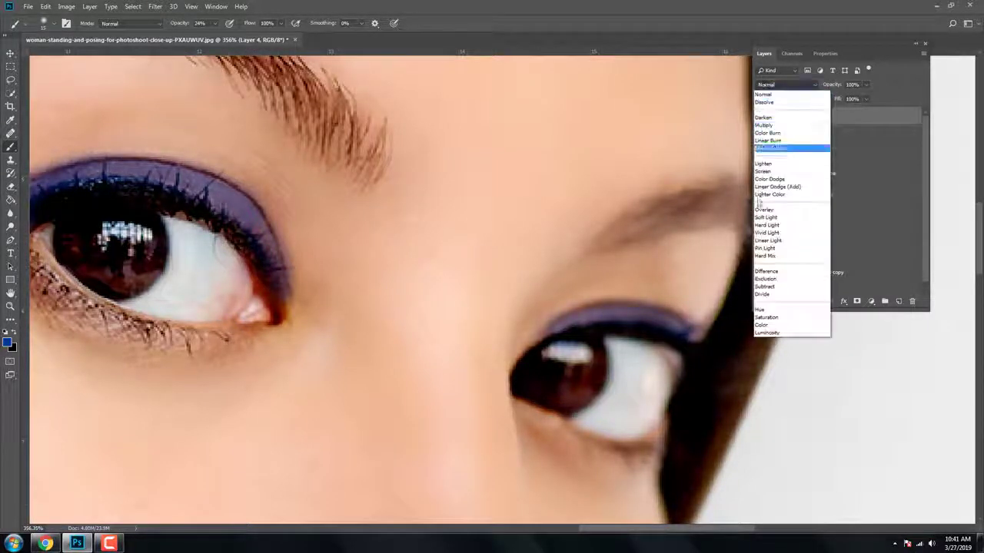
left_click(761, 328)
scroll(504, 286, "down", 2)
scroll(548, 270, "down", 2)
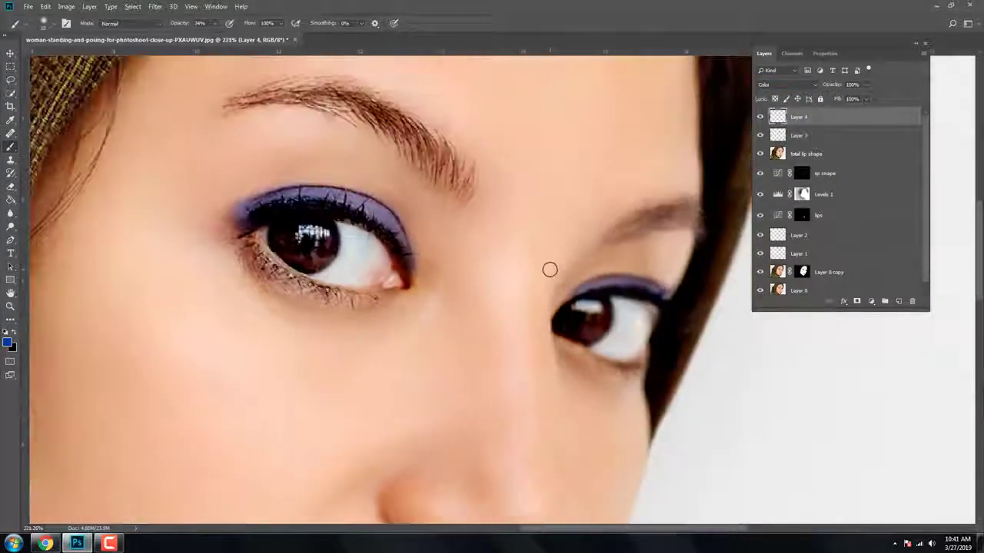
scroll(549, 270, "down", 2)
scroll(355, 197, "up", 2)
scroll(356, 198, "up", 2)
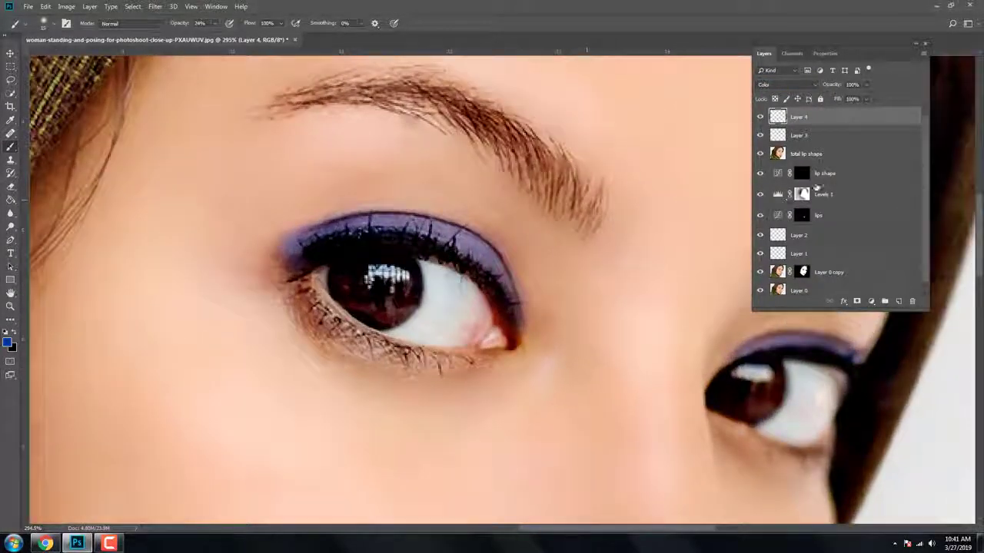
left_click(897, 302)
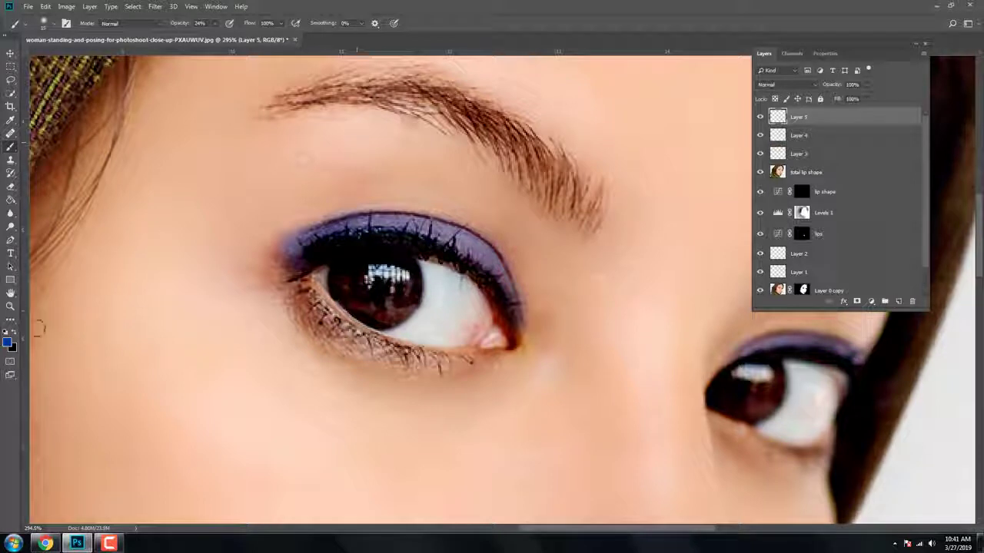
Set the foreground colour to purple and switch to the Brush
left_click(8, 343)
left_click_drag(757, 300, 756, 282)
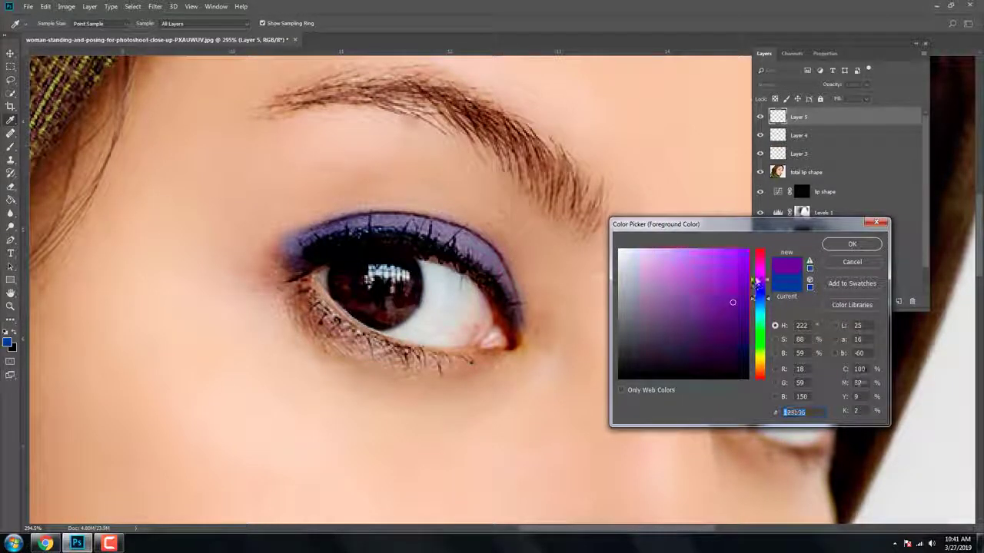
left_click(852, 244)
key("b")
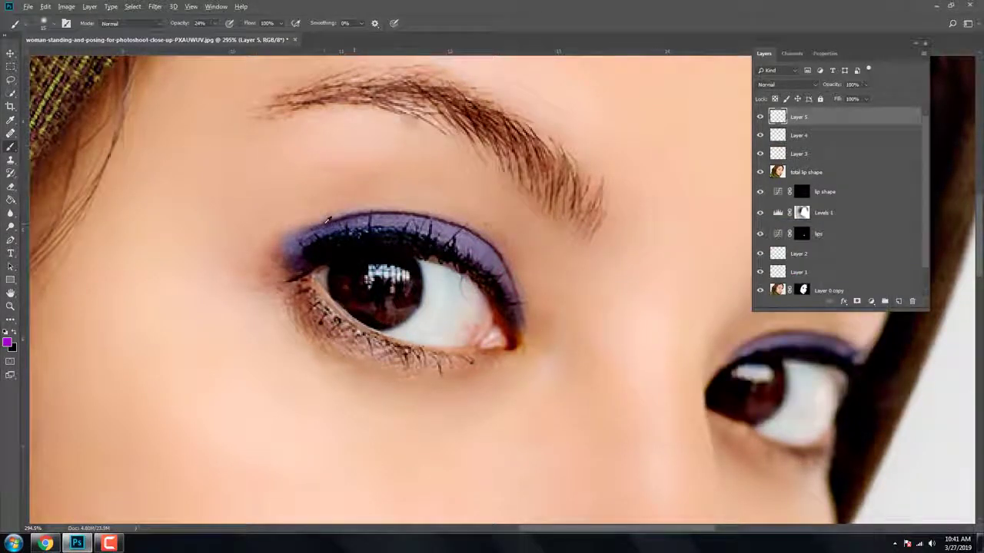
scroll(401, 199, "up", 1)
Paint a purple band along the left lid crease and corners and the right upper lid
mouse_move(285, 225)
left_mouse_down()
mouse_move(535, 240)
mouse_move(577, 345)
left_mouse_up()
mouse_move(277, 234)
left_mouse_down()
mouse_move(575, 355)
mouse_move(191, 317)
left_mouse_up()
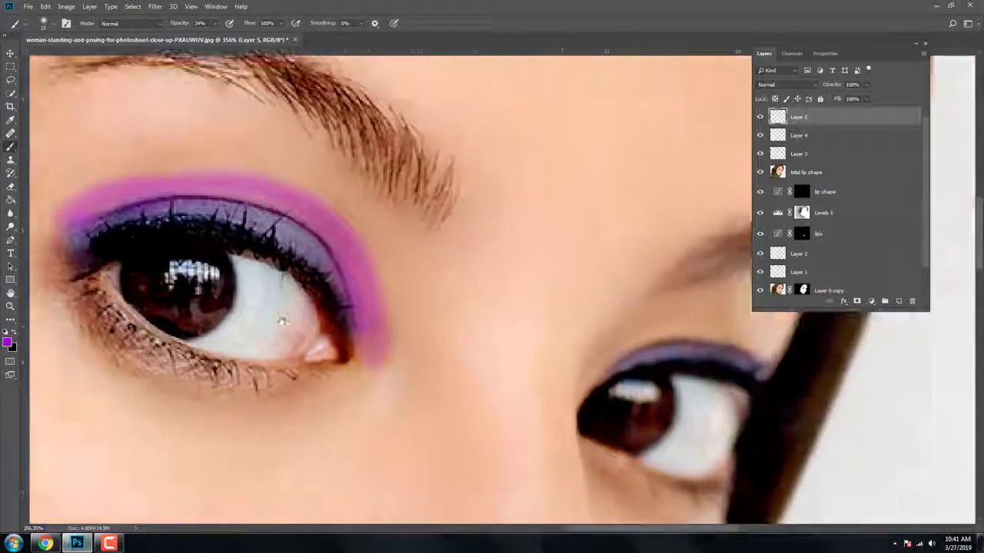
mouse_move(445, 336)
left_mouse_down()
mouse_move(591, 328)
mouse_move(602, 344)
left_mouse_up()
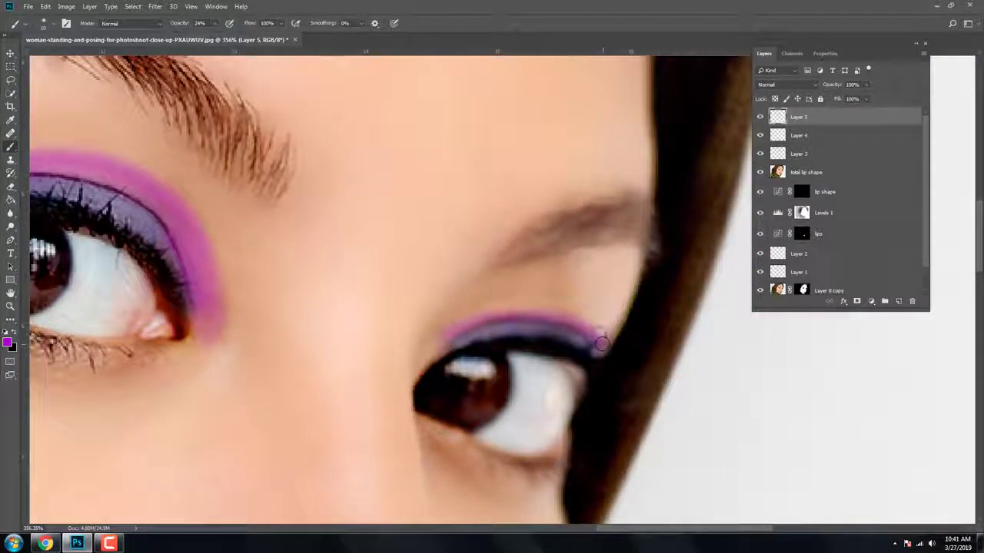
left_click_drag(281, 259, 569, 286)
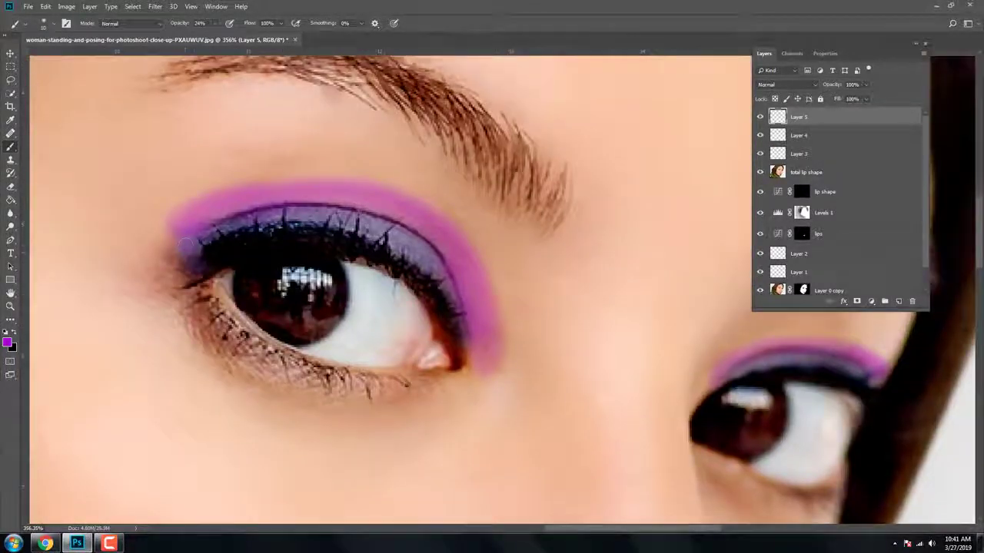
mouse_move(186, 239)
left_mouse_down()
mouse_move(204, 206)
mouse_move(288, 196)
mouse_move(402, 204)
mouse_move(478, 291)
mouse_move(494, 354)
mouse_move(473, 258)
left_mouse_up()
scroll(171, 228, "down", 5)
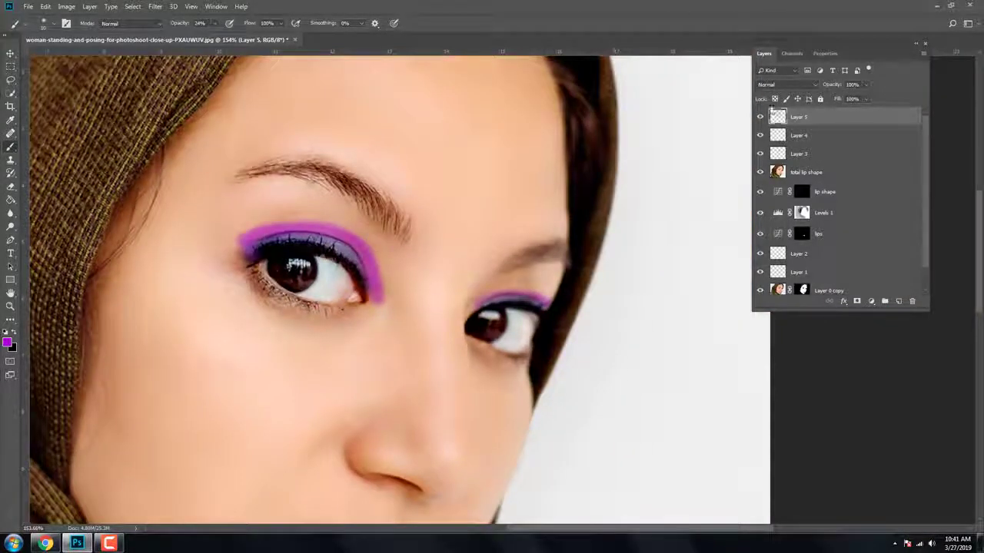
Apply a 5-pixel Gaussian blur to the purple Layer 5 band and lower its opacity to 49%
left_click(156, 6)
left_click(318, 161)
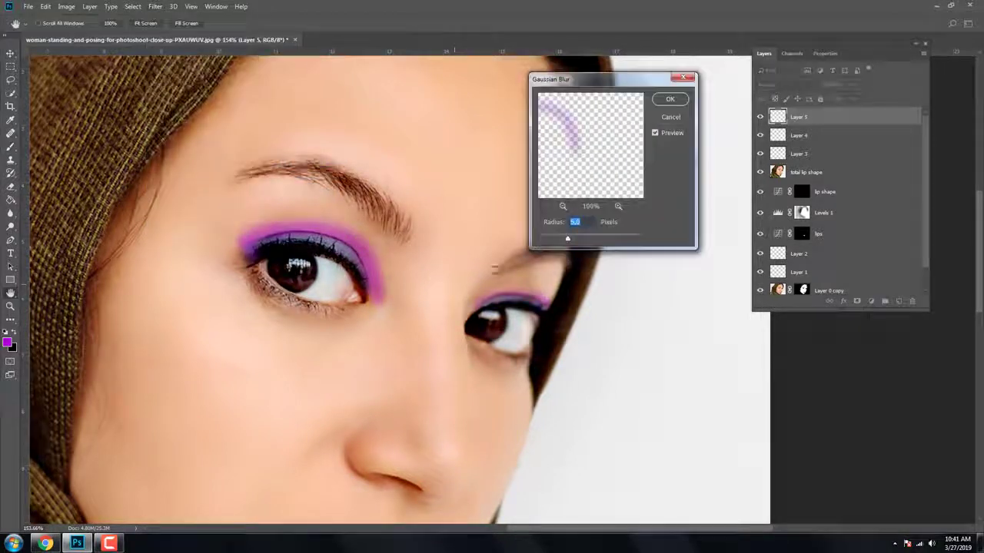
left_click(669, 99)
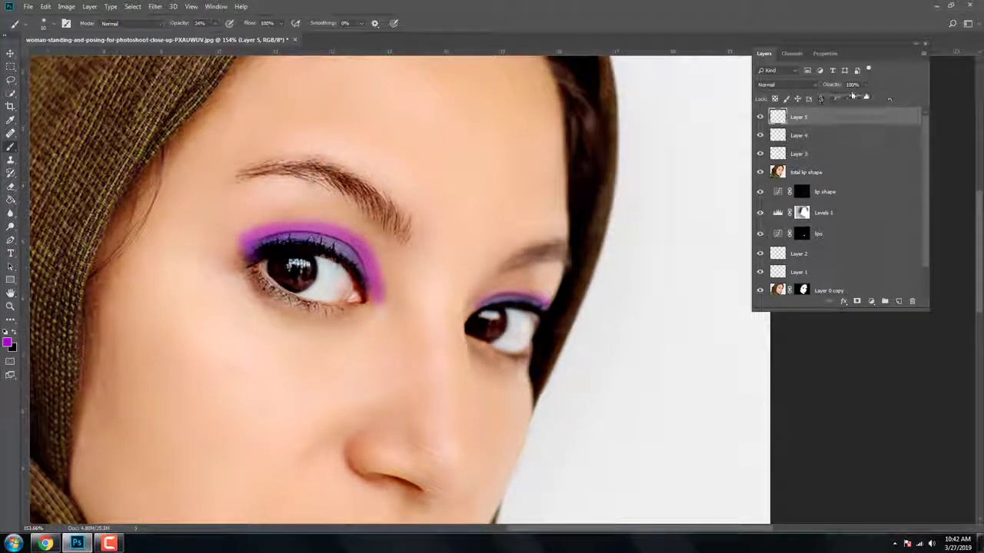
left_click_drag(851, 95, 845, 98)
Add a layer mask to Layer 5, set brush opacity to 8%, and add new Layer 6
left_click(856, 301)
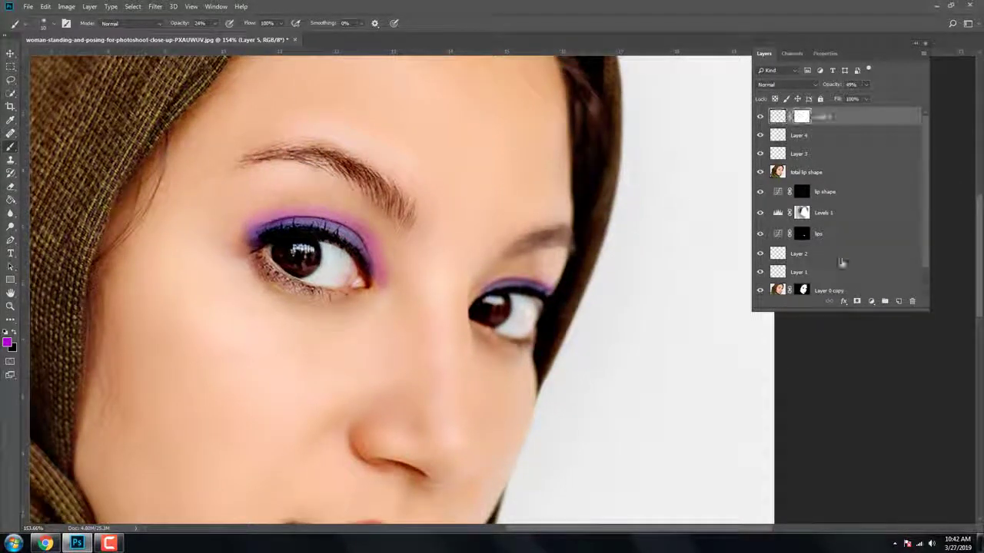
scroll(351, 280, "up", 1)
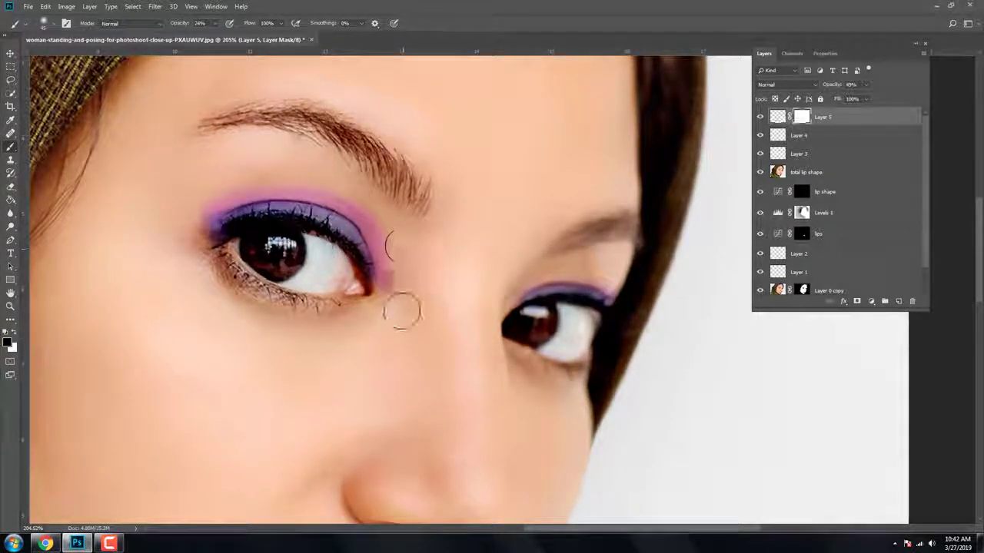
scroll(340, 230, "down", 1)
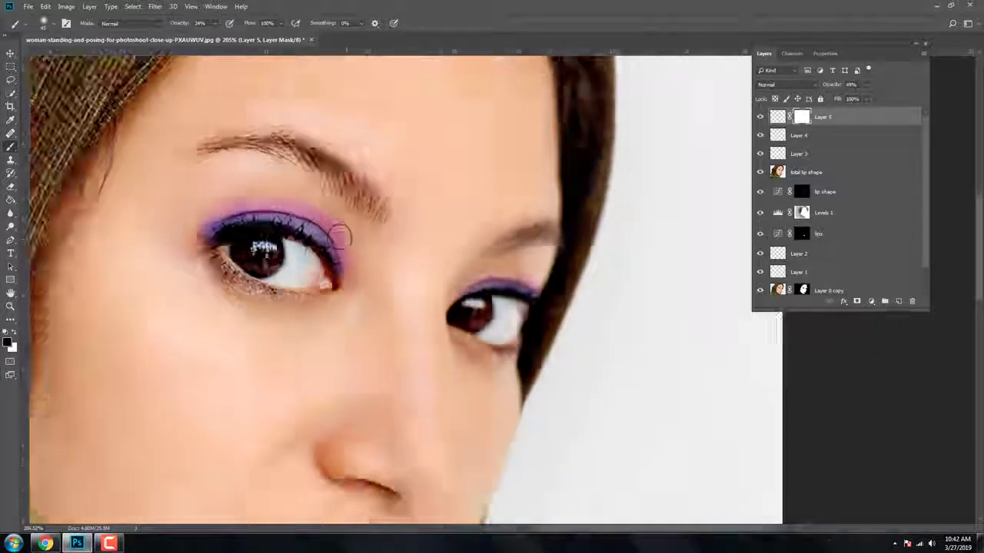
scroll(582, 219, "down", 3)
scroll(584, 218, "up", 2)
key("0")
key("8")
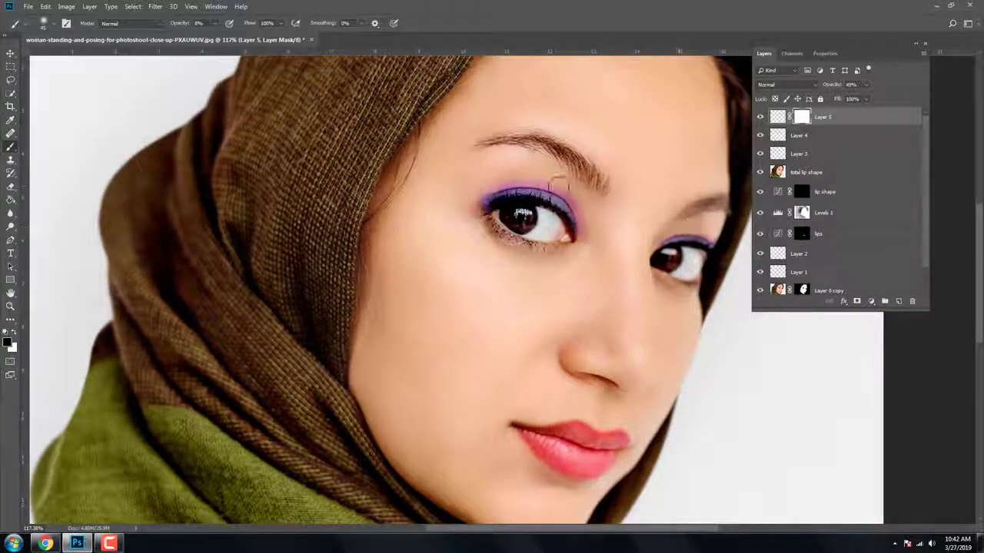
scroll(560, 185, "up", 1)
left_click(899, 302)
At 5% brush opacity, paint a soft dark shadow around the left eye on Layer 6
scroll(492, 199, "up", 2)
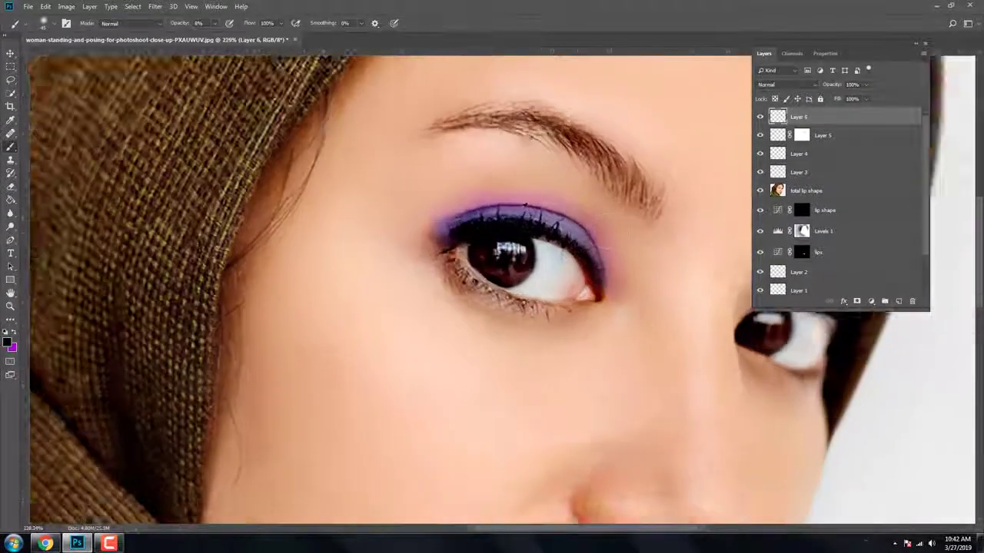
left_click(198, 23)
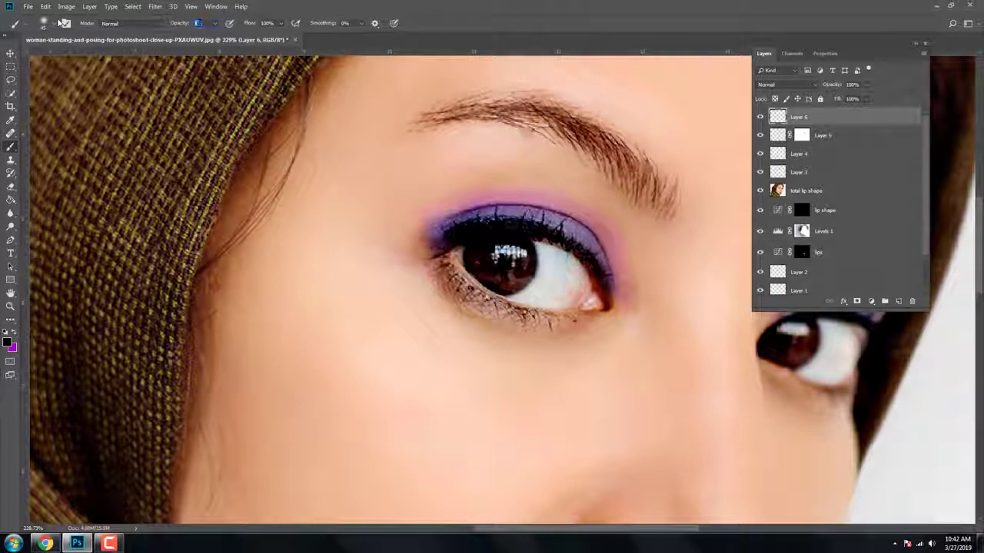
type("5")
key("Return")
mouse_move(406, 229)
left_mouse_down()
mouse_move(434, 202)
mouse_move(419, 223)
mouse_move(427, 244)
mouse_move(419, 223)
mouse_move(494, 180)
mouse_move(461, 192)
mouse_move(530, 192)
mouse_move(478, 231)
mouse_move(446, 223)
mouse_move(476, 211)
mouse_move(419, 191)
mouse_move(447, 235)
mouse_move(507, 219)
mouse_move(484, 192)
mouse_move(455, 229)
mouse_move(287, 244)
left_mouse_up()
scroll(441, 192, "down", 3)
scroll(450, 201, "up", 2)
scroll(457, 209, "up", 1)
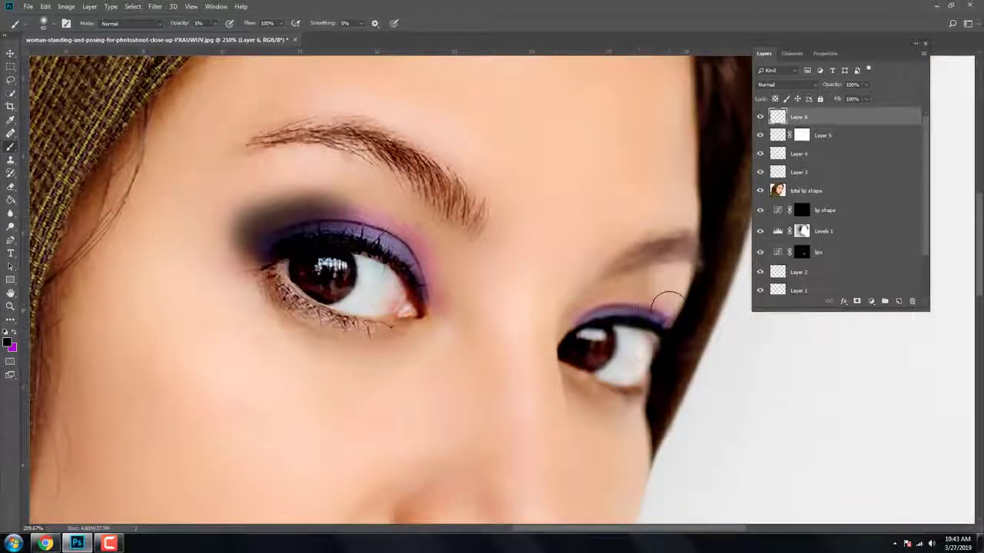
mouse_move(667, 307)
left_mouse_down()
mouse_move(653, 304)
mouse_move(667, 313)
left_mouse_up()
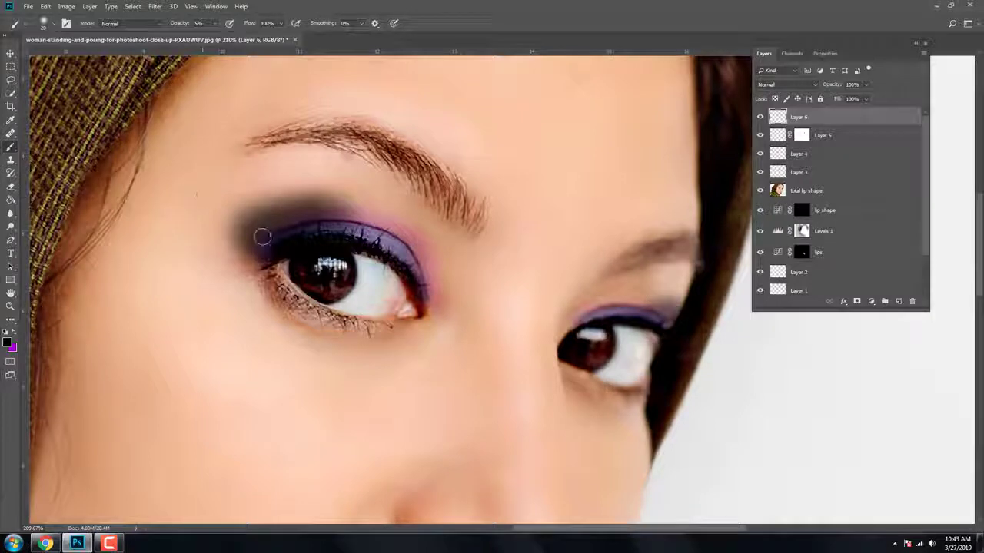
Blend Layer 6 in Multiply, deepen the outer-corner shadow, and lower its opacity to about 48%
left_click(783, 86)
left_click(777, 125)
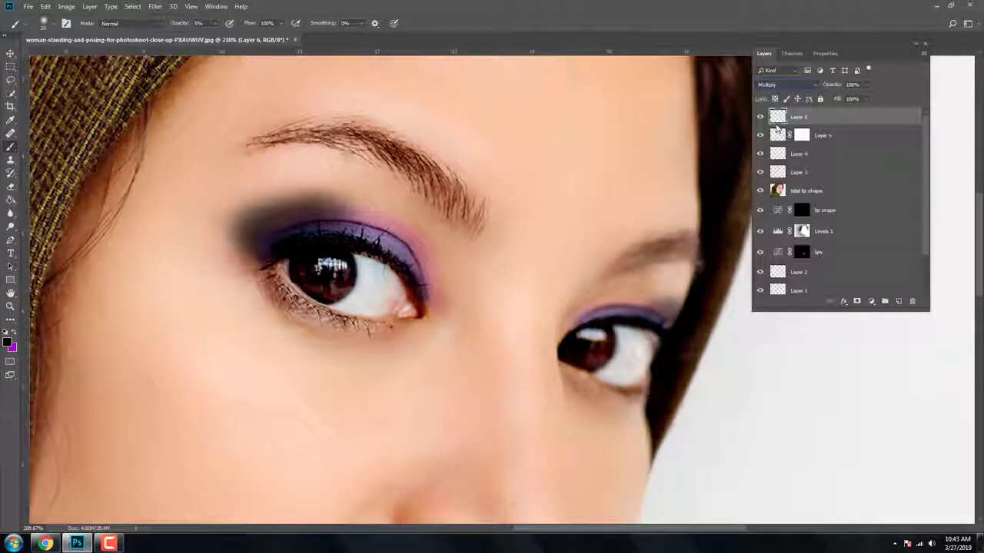
scroll(524, 177, "down", 3)
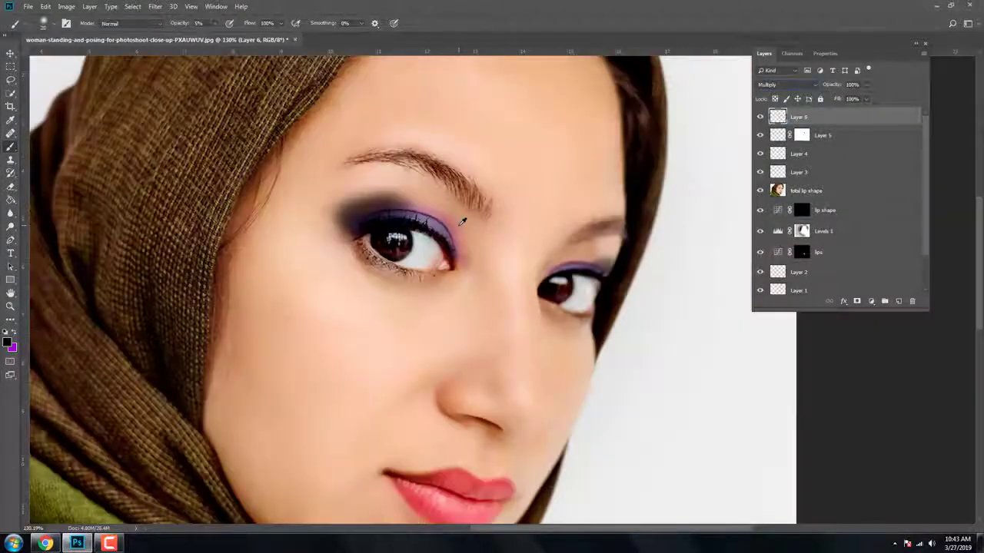
scroll(523, 176, "down", 2)
scroll(523, 177, "up", 5)
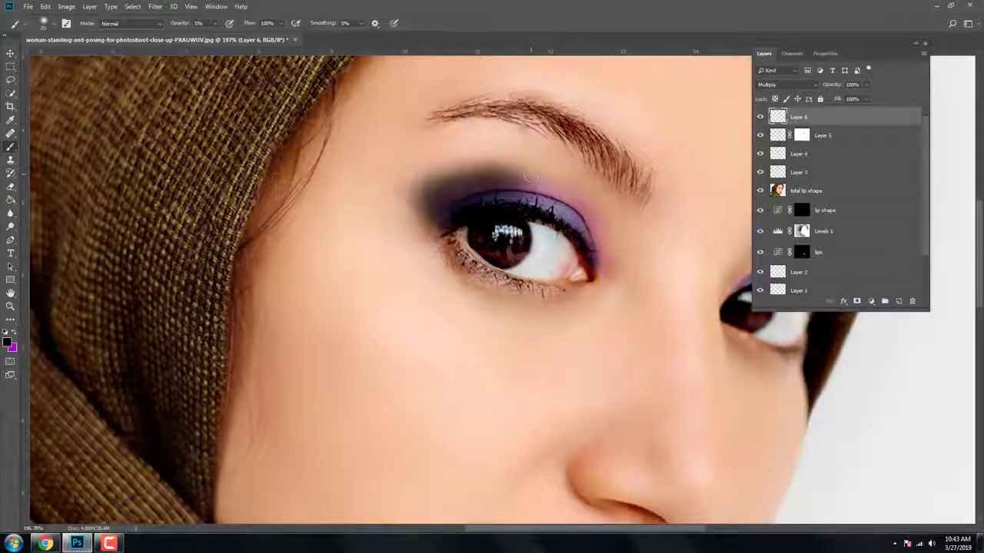
left_click_drag(424, 188, 406, 209)
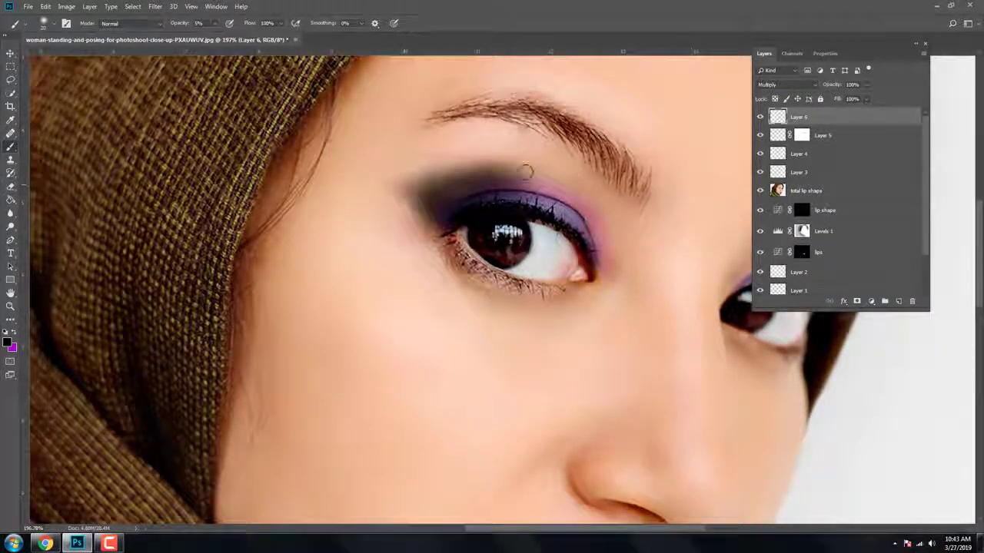
scroll(527, 171, "down", 3)
scroll(511, 202, "up", 3)
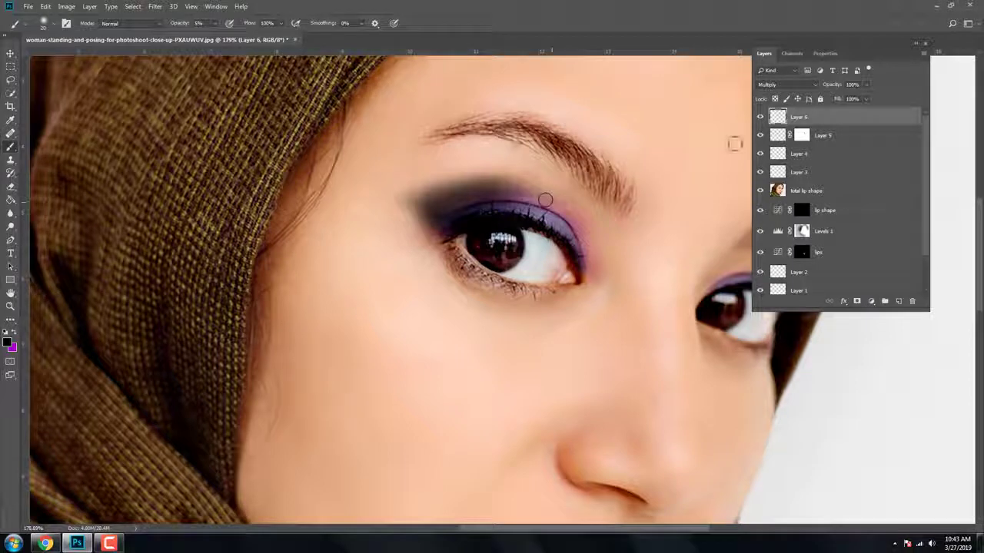
left_click_drag(865, 85, 841, 97)
scroll(601, 230, "down", 5)
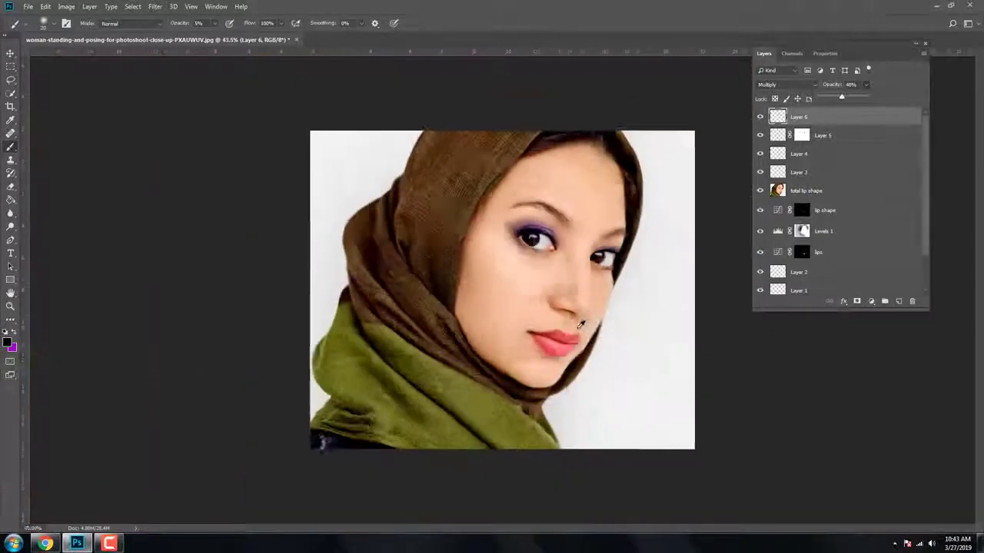
scroll(543, 250, "up", 5)
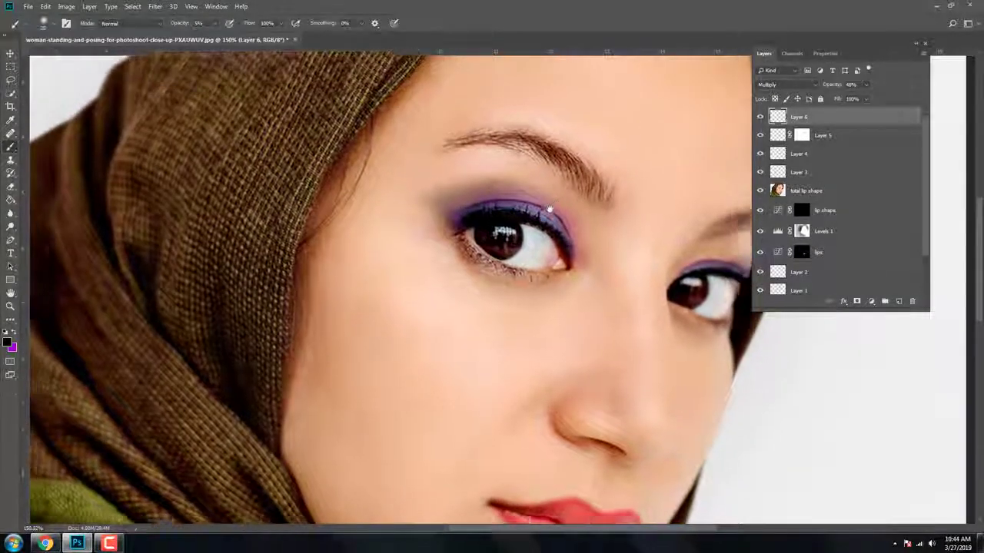
Add a Curves adjustment with the midpoint pulled down to darken, then invert its mask
left_click(871, 301)
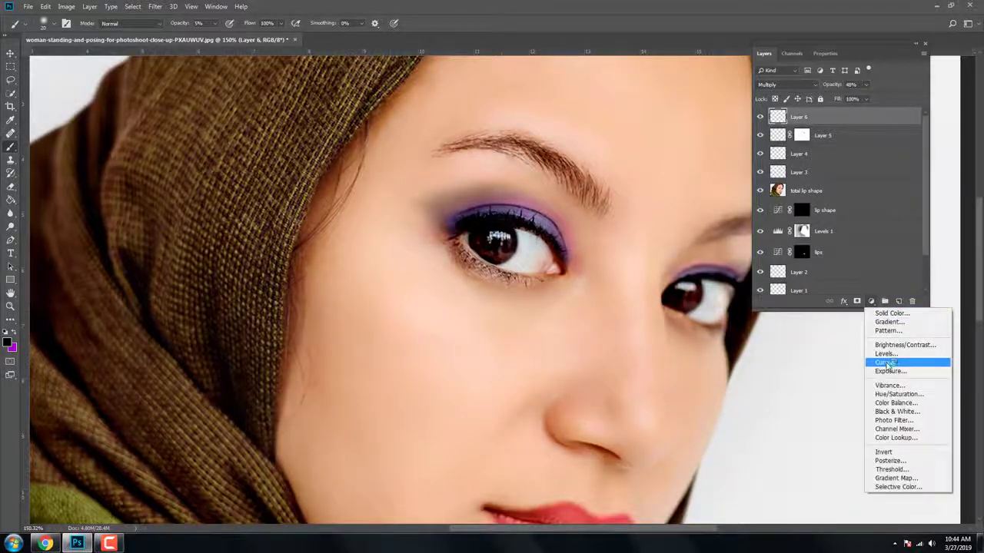
left_click(884, 363)
left_click_drag(850, 174, 859, 188)
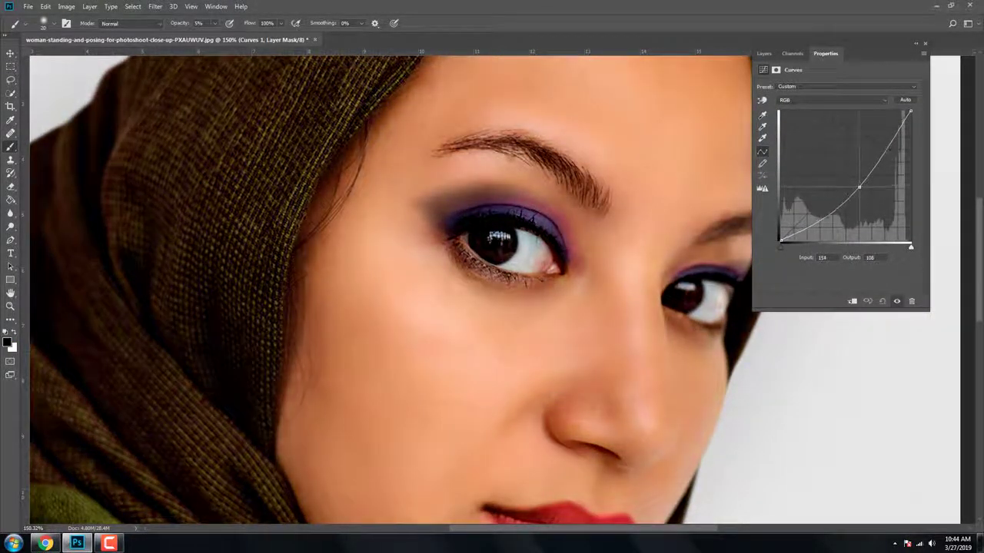
left_click(765, 54)
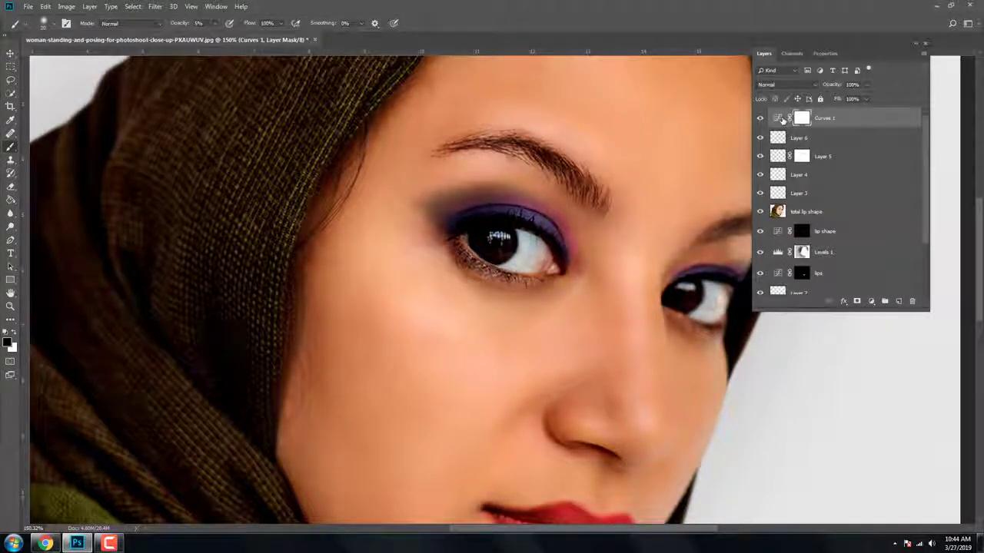
key("ctrl+i")
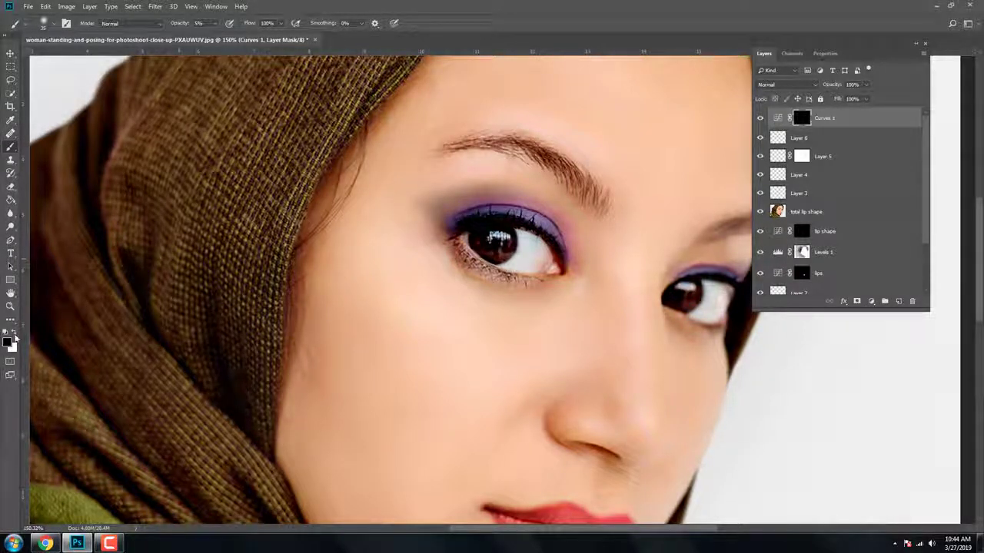
Paint the darkening back along the left upper eyelid and select the eye makeup layers together
left_click_drag(436, 209, 486, 198)
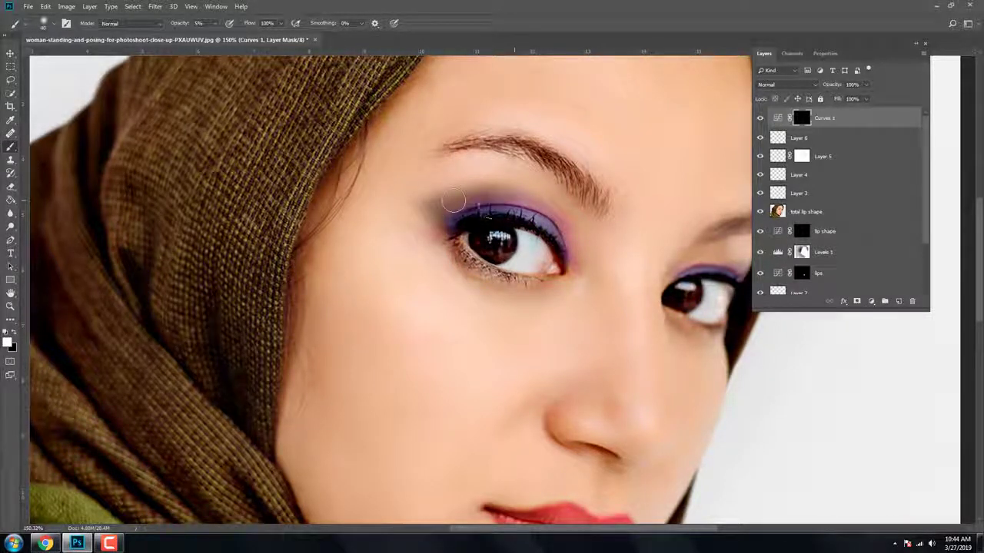
scroll(470, 208, "right", 5)
scroll(470, 208, "up", 1)
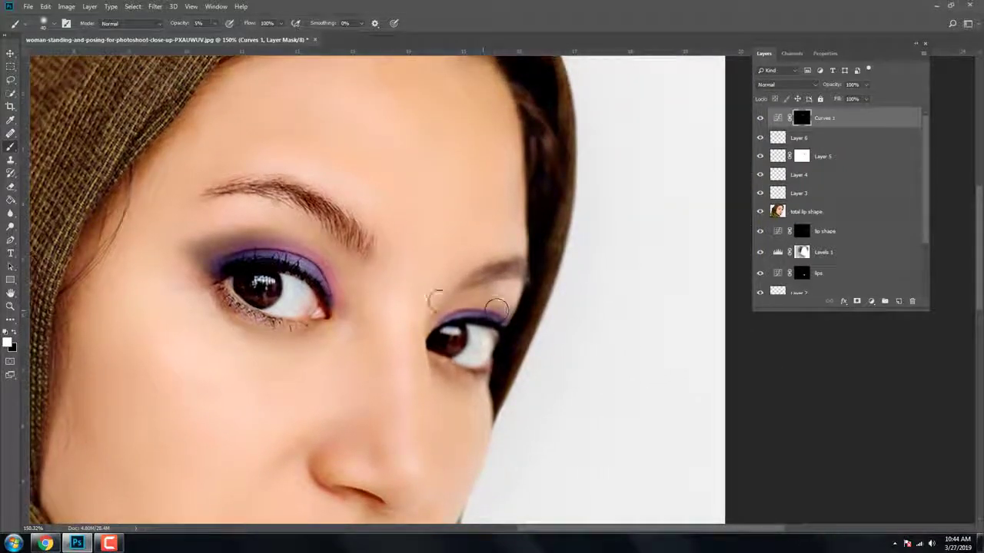
left_click_drag(299, 311, 386, 273)
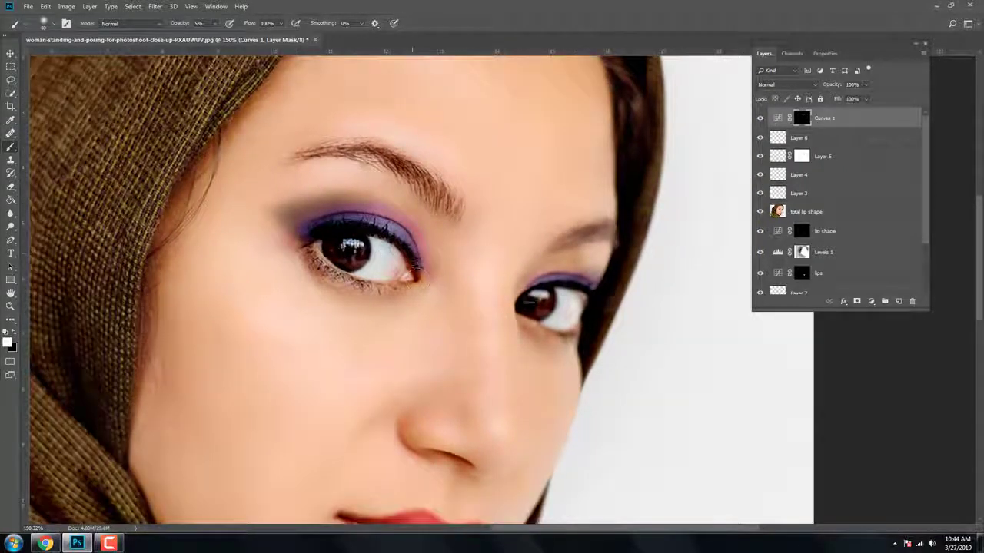
scroll(572, 229, "down", 3)
scroll(572, 229, "up", 1)
scroll(572, 229, "down", 2)
scroll(572, 229, "up", 1)
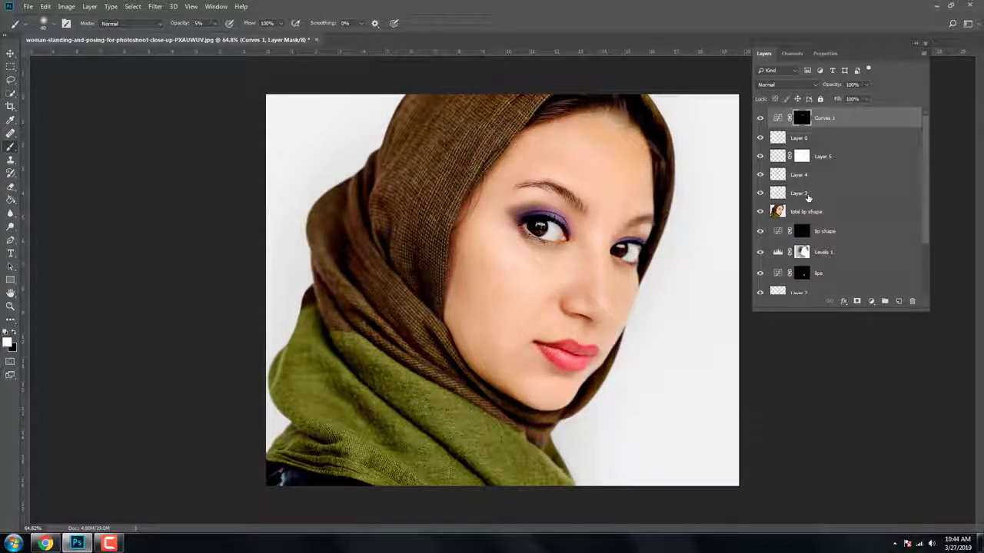
left_click(807, 198, "shift")
Group the eye makeup layers and name the group 'eye shadow'
key("ctrl+g")
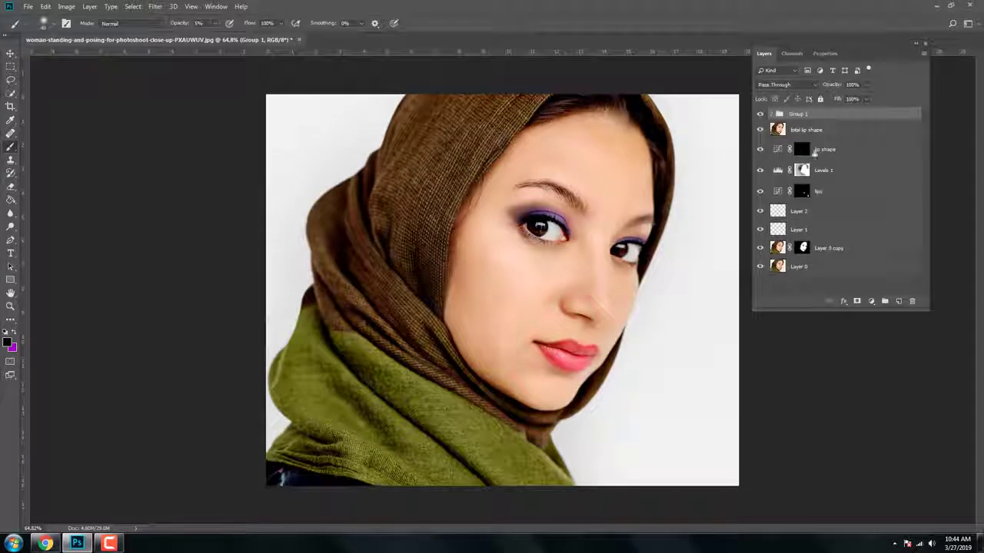
double_click(809, 116)
type("eye shadow")
key("Return")
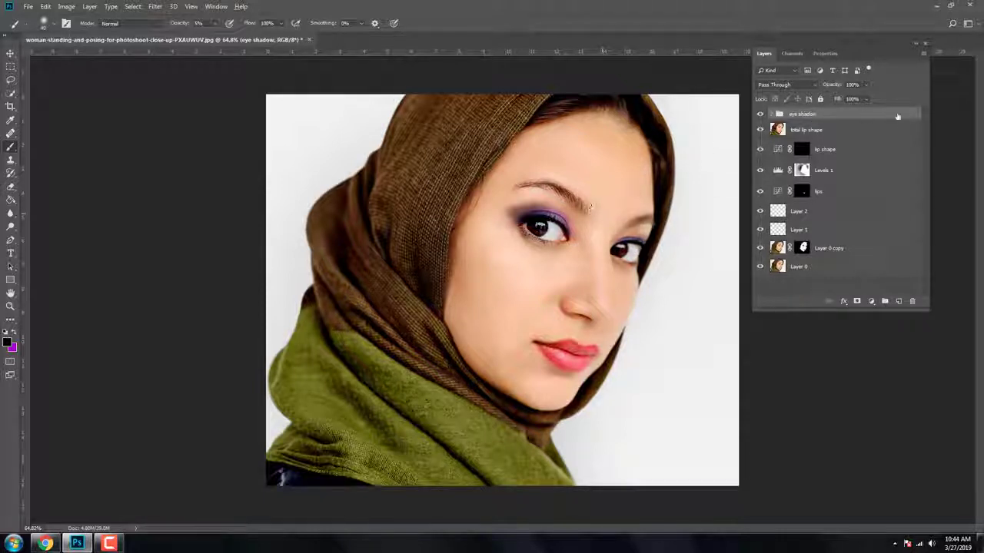
Add a second Curves adjustment bent down to darken, and invert the Curves 2 mask
left_click(871, 301)
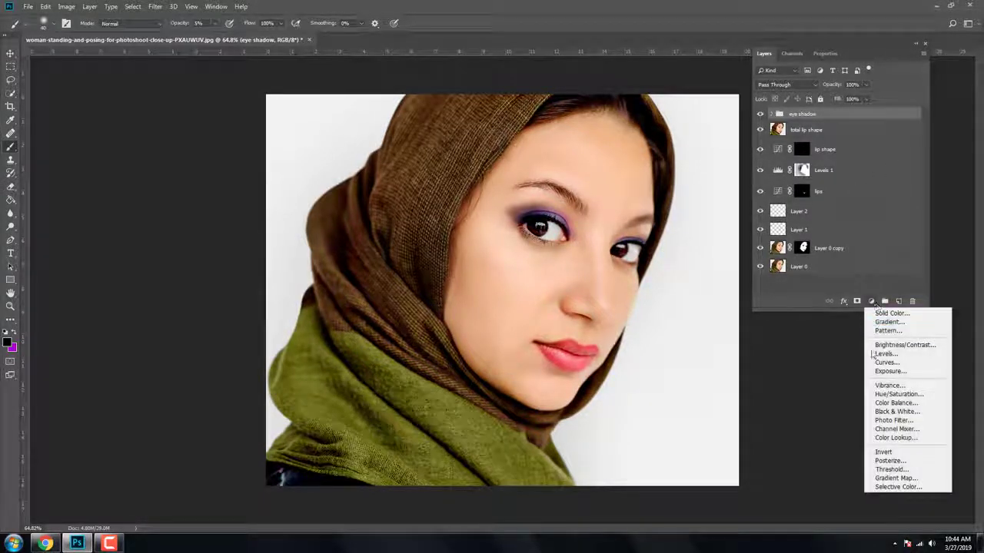
left_click(885, 362)
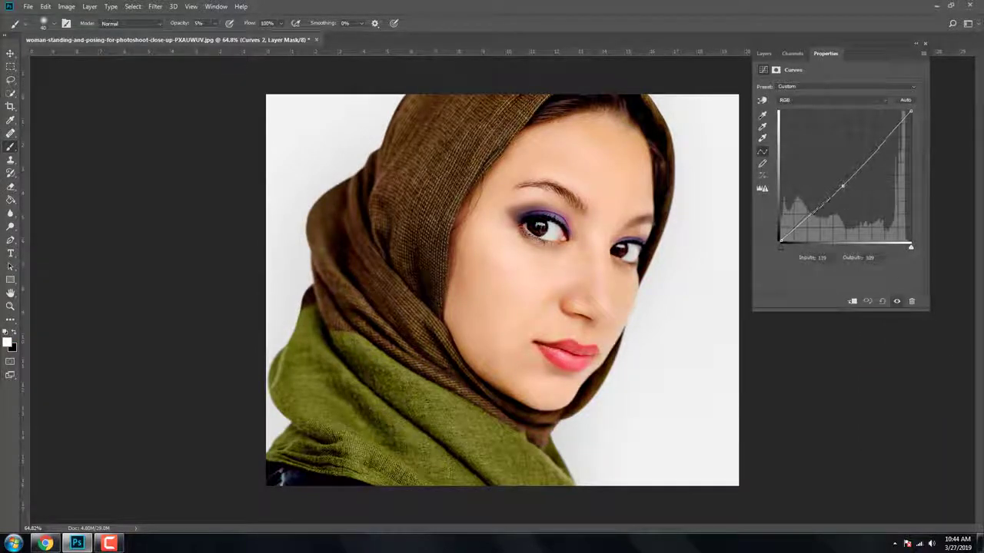
left_click_drag(843, 186, 857, 206)
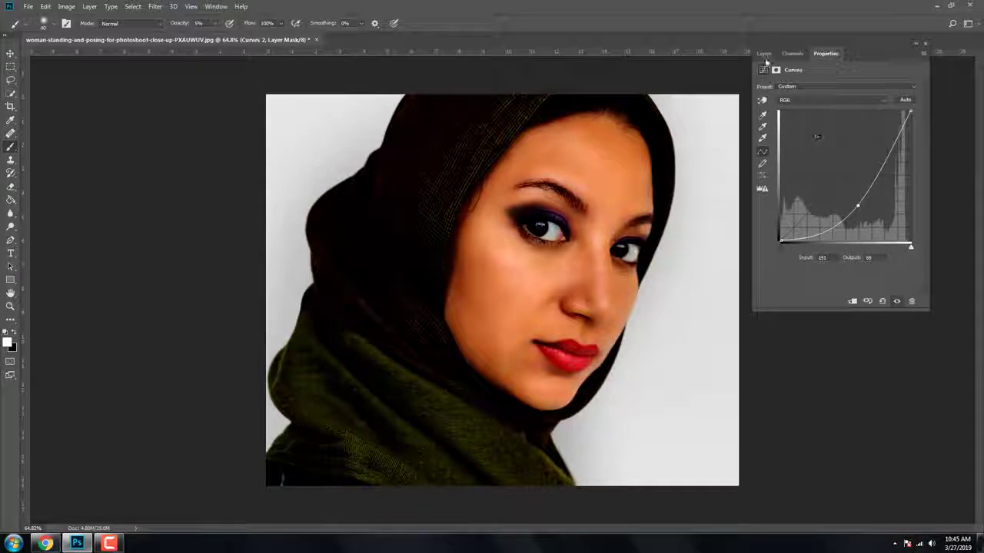
left_click(764, 53)
key("ctrl+i")
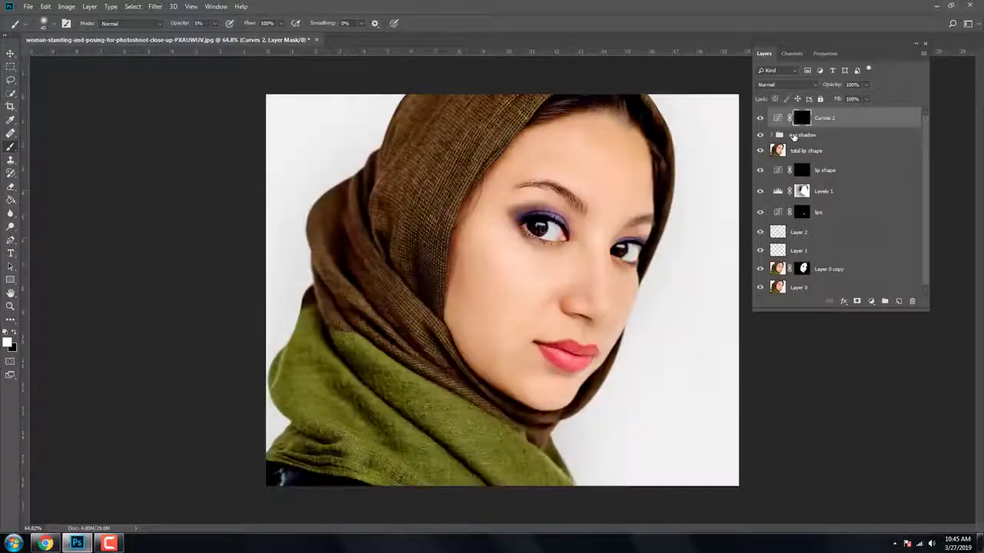
Paint the Curves 2 darkening back along the eyebrow and its left end
scroll(594, 180, "up", 3)
scroll(593, 179, "up", 2)
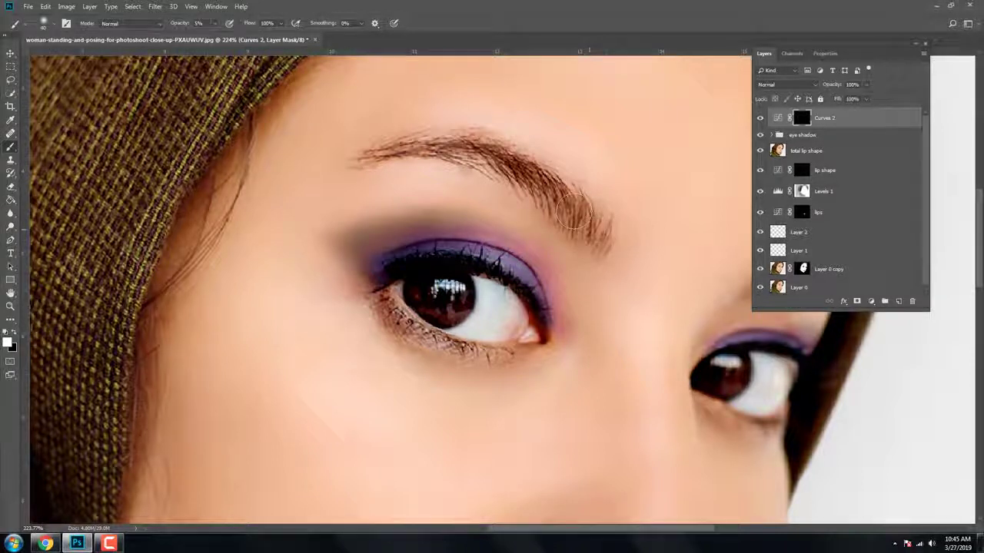
mouse_move(575, 216)
left_mouse_down()
mouse_move(375, 164)
mouse_move(542, 188)
mouse_move(408, 141)
left_mouse_up()
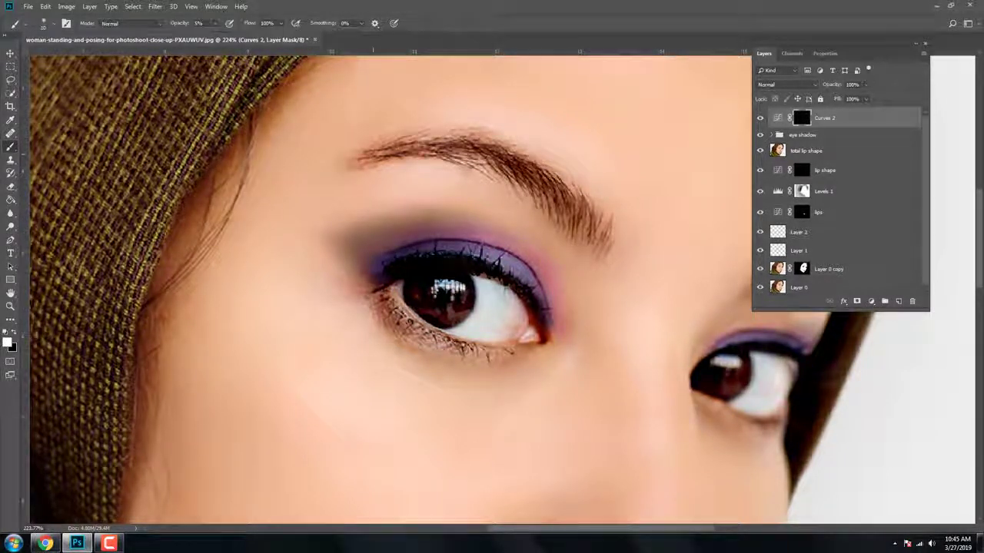
left_click_drag(361, 159, 413, 150)
left_click_drag(652, 234, 454, 232)
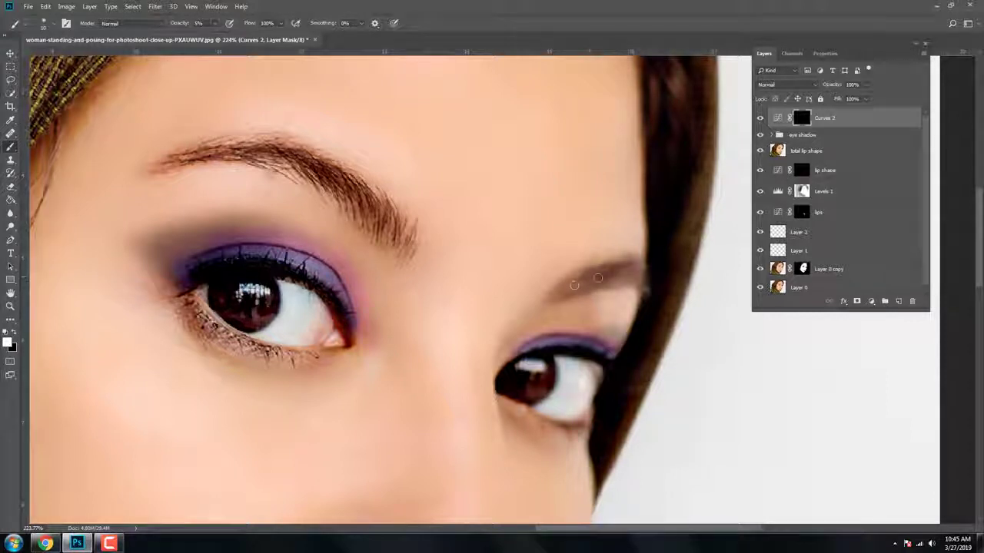
left_click_drag(492, 260, 537, 241)
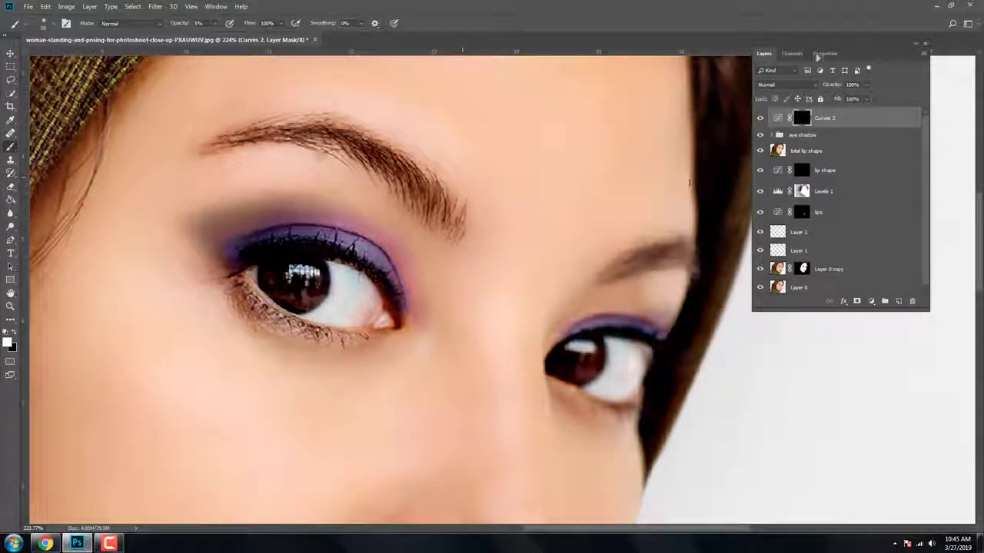
double_click(803, 121)
left_click(764, 54)
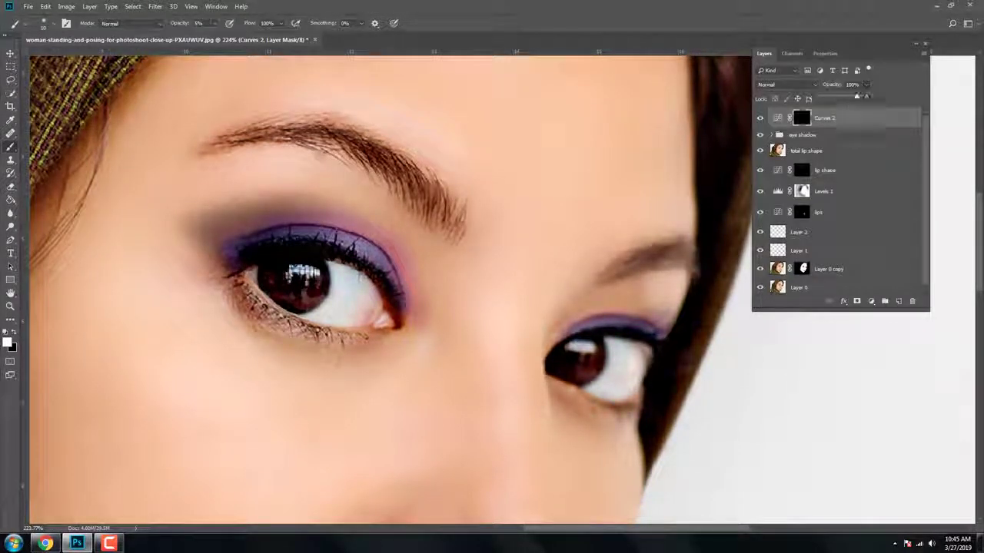
scroll(518, 232, "up", 1)
Add new Layer 7 above Curves 2 and set the foreground colour to white
left_click(898, 301)
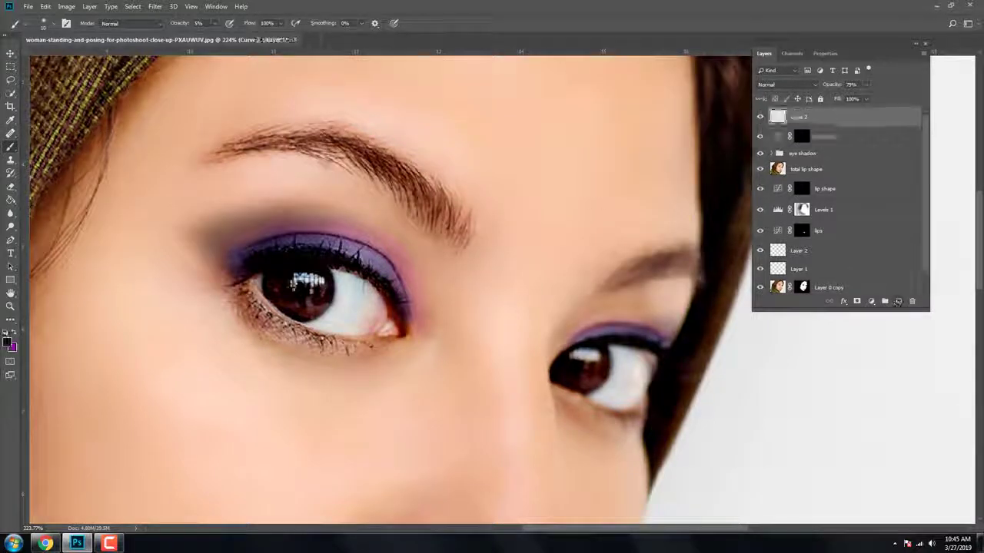
left_click(7, 342)
left_click(619, 249)
left_click(853, 237)
Paint white highlights on Layer 7 and set its opacity to 66%
scroll(372, 174, "up", 2)
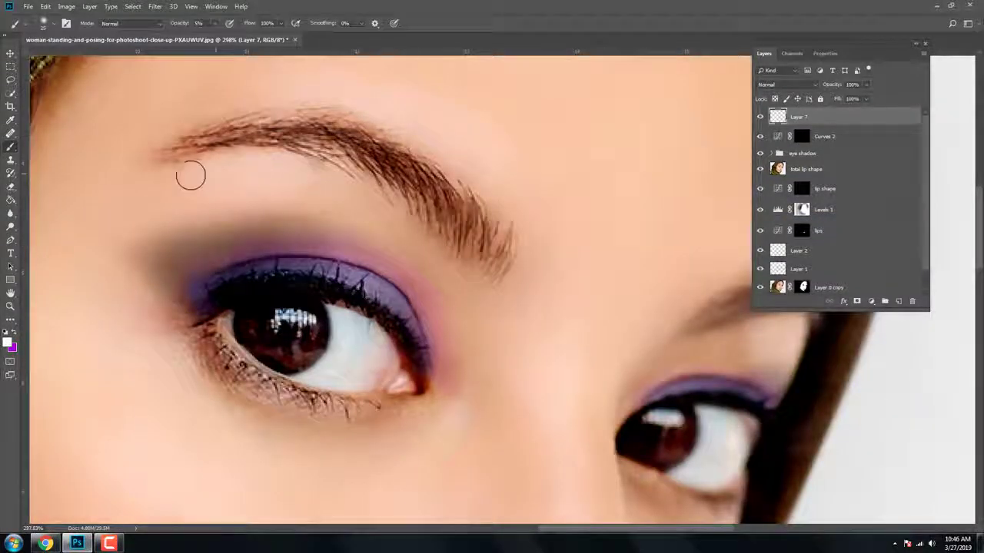
scroll(506, 244, "down", 2)
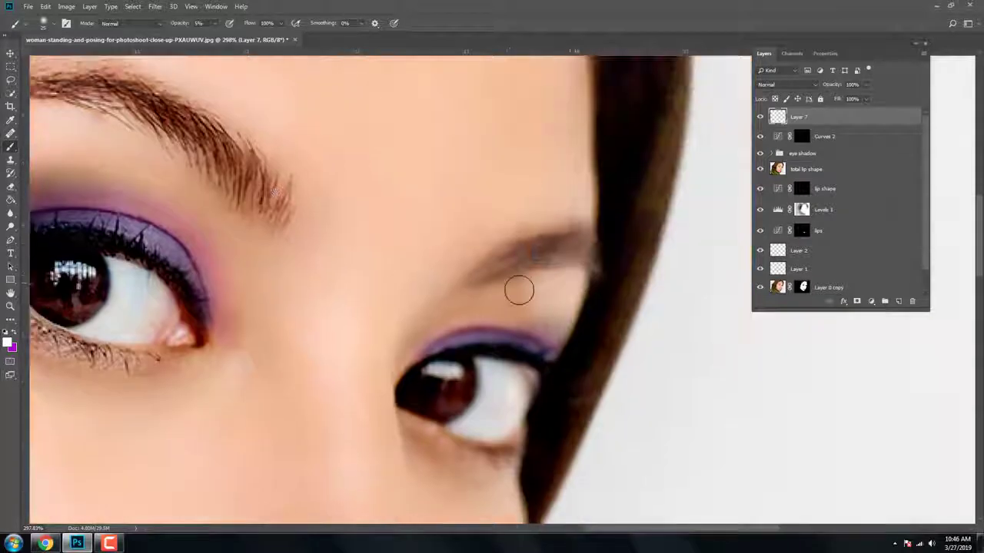
scroll(468, 292, "up", 2)
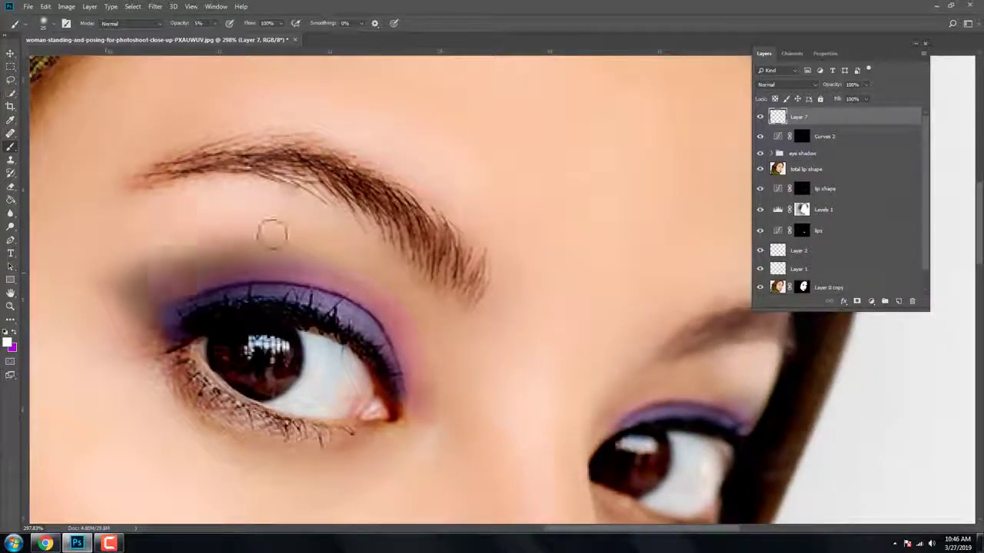
scroll(259, 230, "down", 3)
scroll(231, 223, "up", 2)
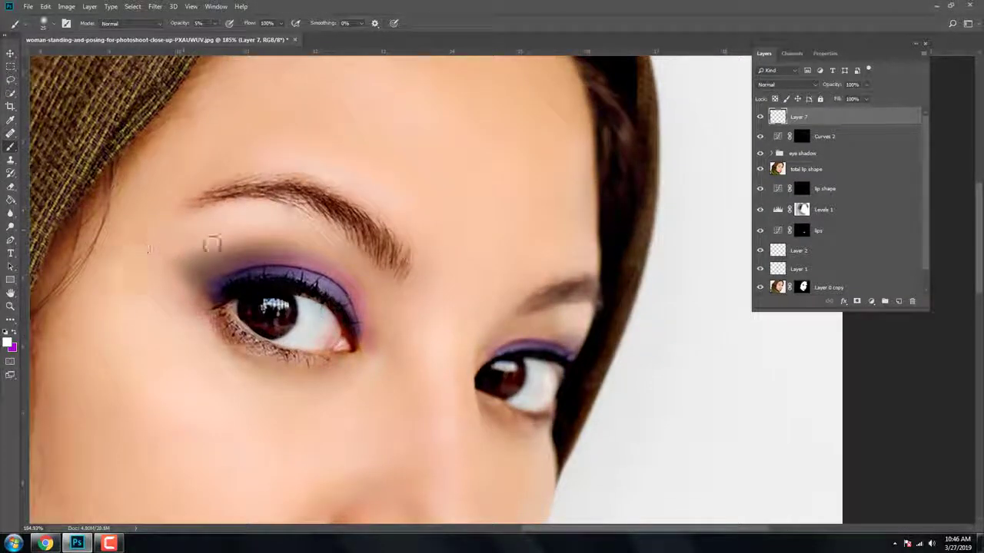
scroll(377, 208, "down", 2)
scroll(323, 223, "up", 2)
scroll(442, 185, "down", 5)
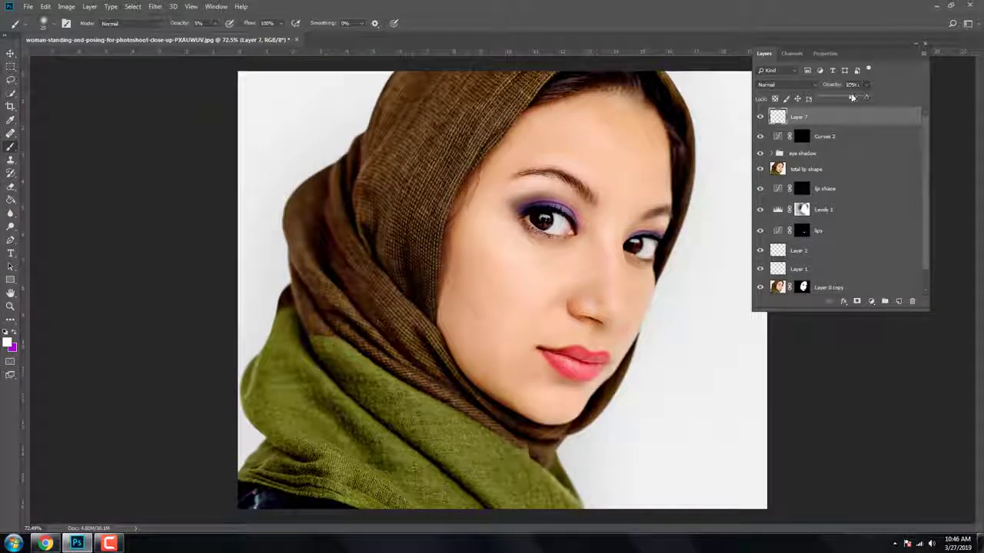
scroll(645, 192, "down", 3)
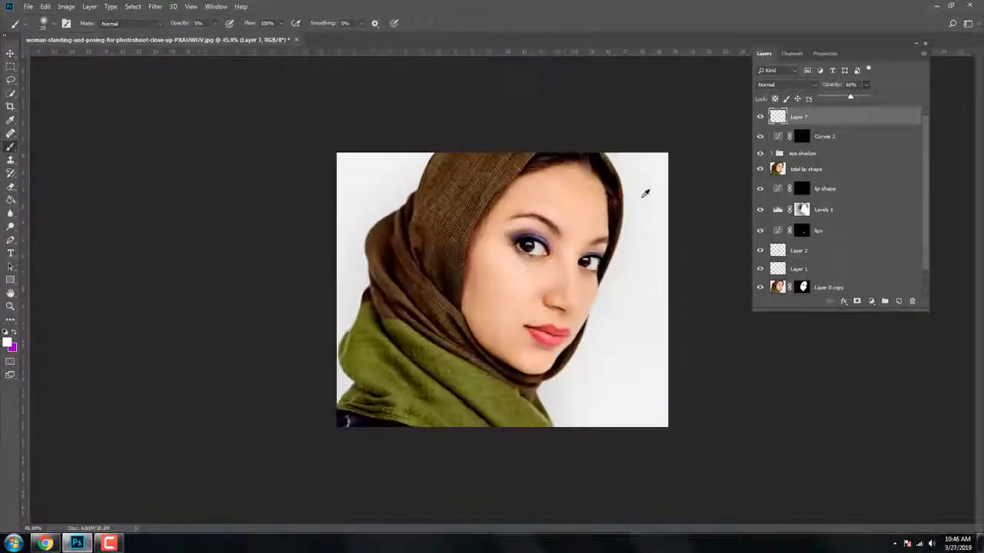
scroll(642, 194, "down", 1)
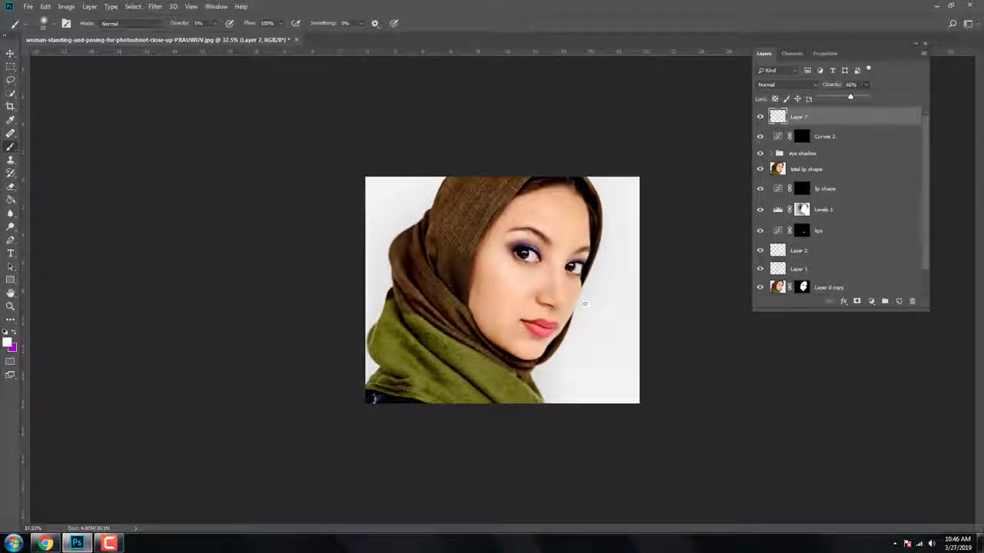
scroll(585, 308, "up", 1)
scroll(588, 304, "up", 1)
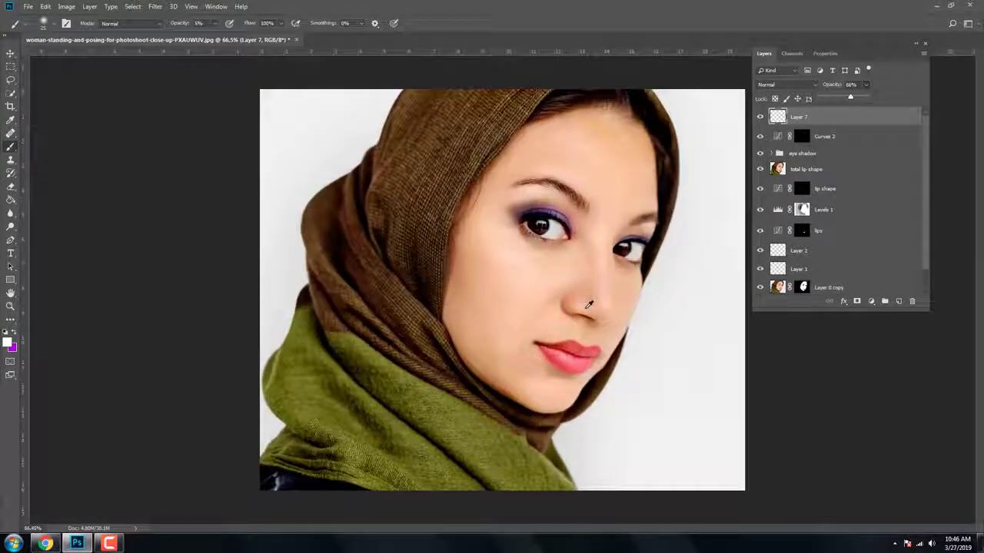
left_click(623, 249)
scroll(545, 231, "up", 1)
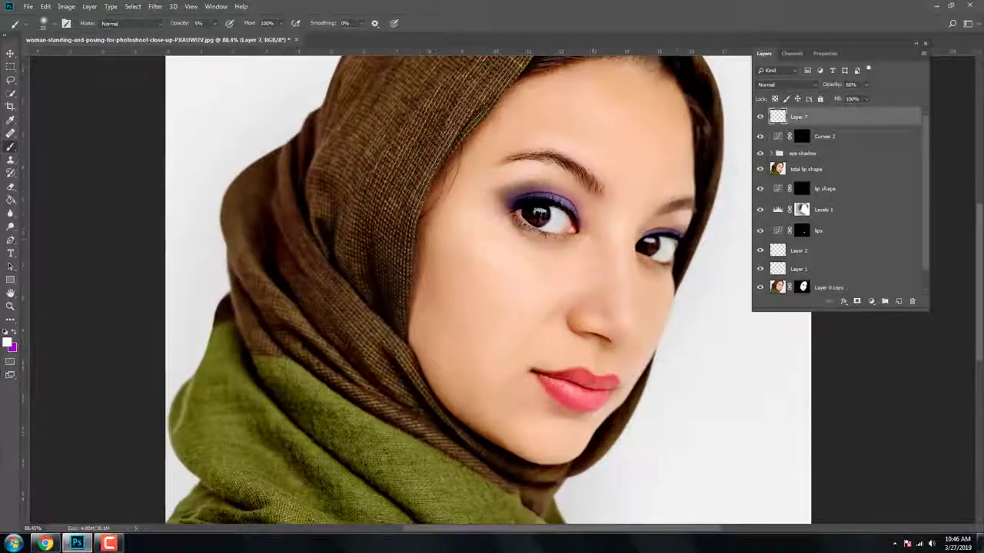
Add a Levels adjustment with output black raised to 18, whites lowered, and midtones darkened
left_click(871, 302)
left_click(884, 355)
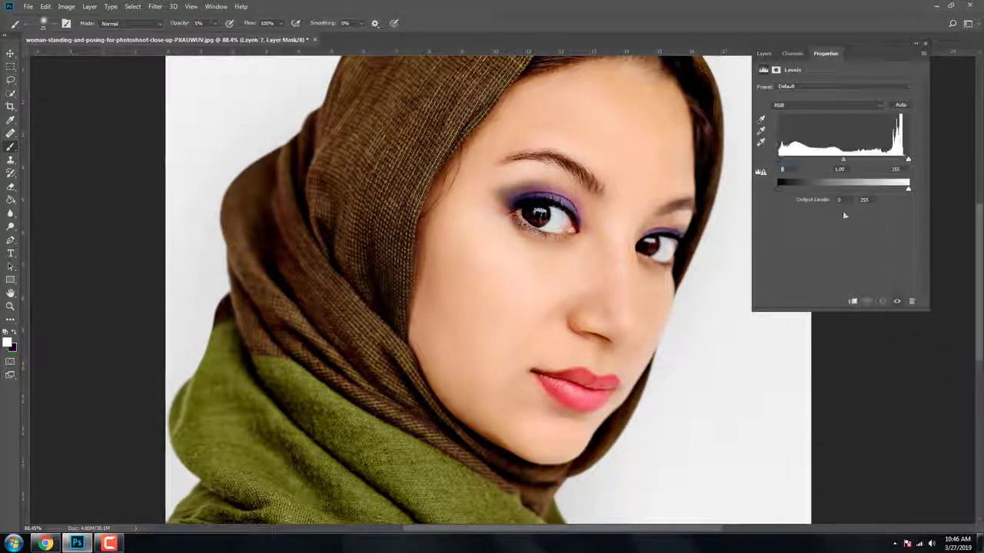
left_click_drag(778, 188, 788, 196)
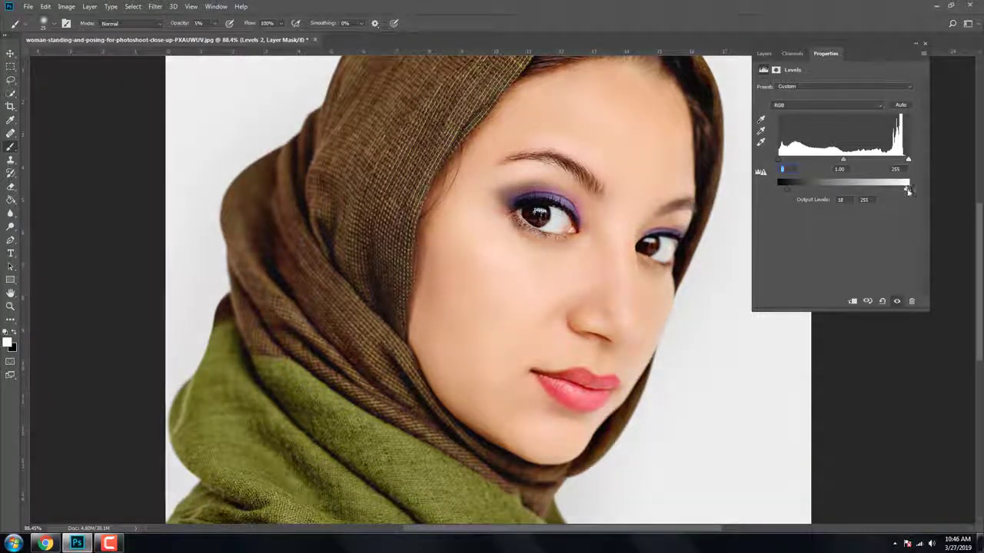
left_click_drag(905, 199, 845, 199)
mouse_move(843, 160)
left_mouse_down()
mouse_move(902, 184)
mouse_move(890, 184)
left_mouse_up()
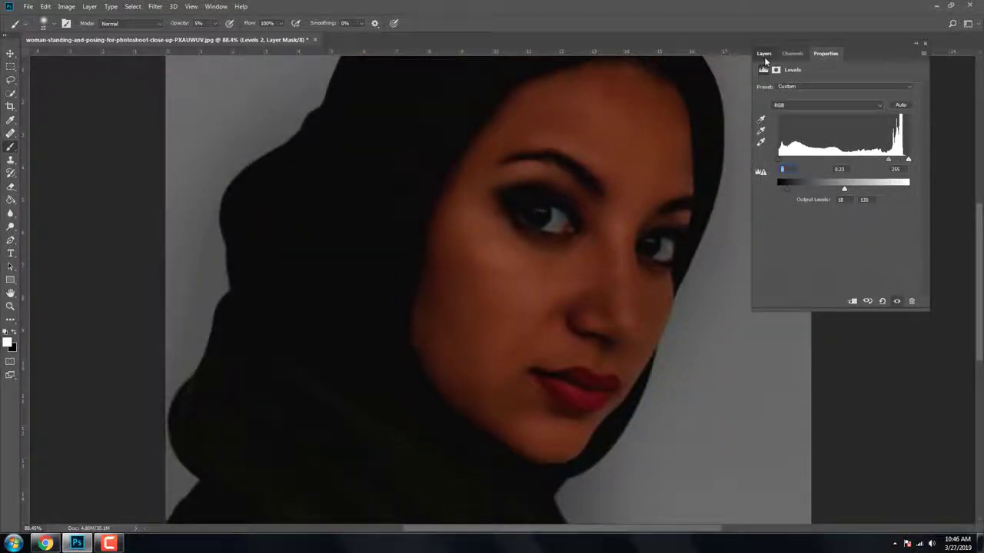
Invert the Levels 2 mask, reveal darkening along the lower lash line, and add Layer 8
left_click(764, 55)
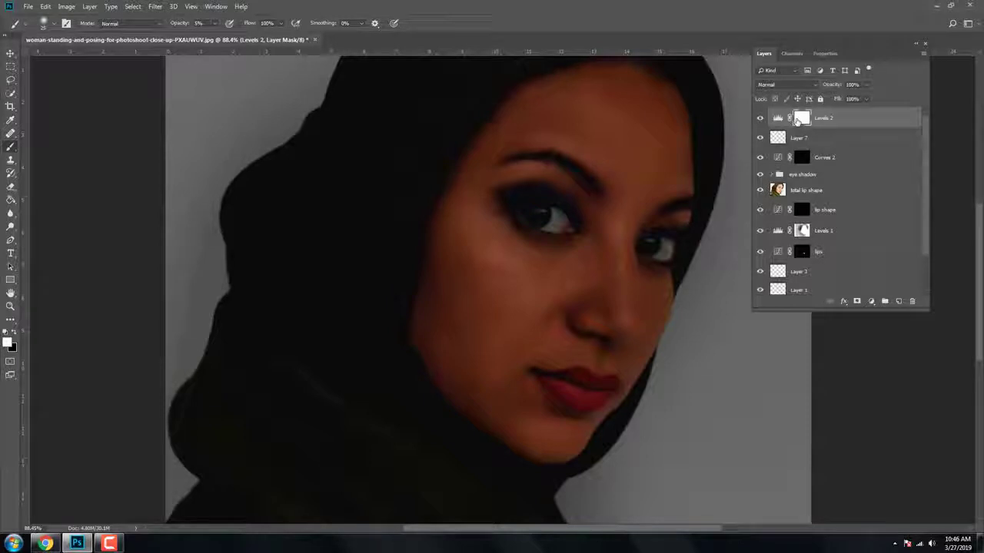
key("ctrl+i")
scroll(524, 250, "up", 3)
scroll(525, 249, "up", 2)
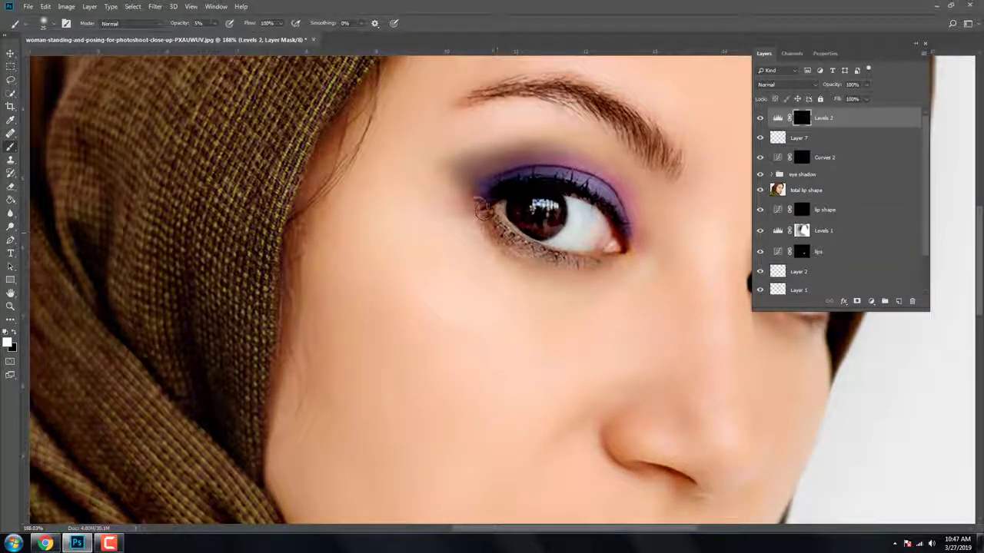
left_click_drag(483, 209, 592, 249)
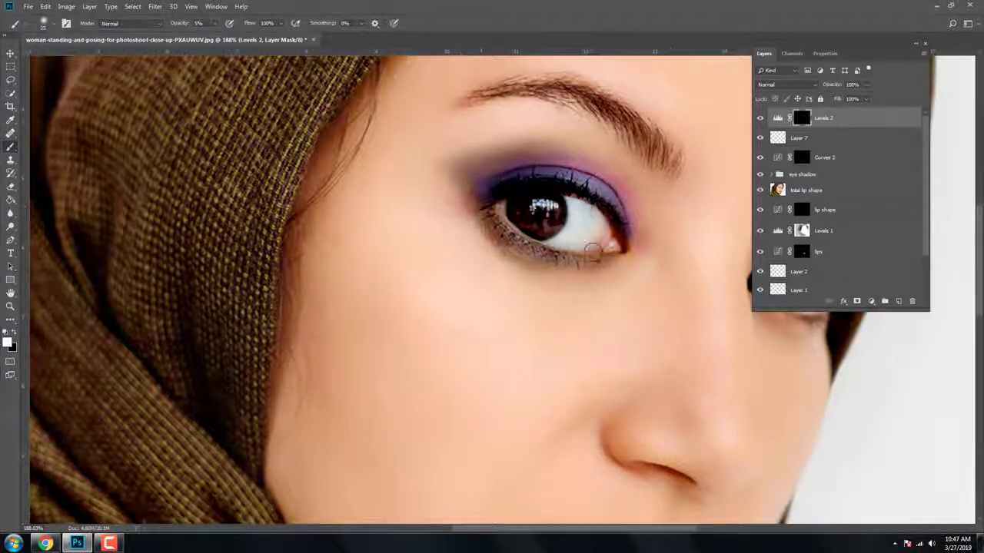
scroll(592, 250, "right", 3)
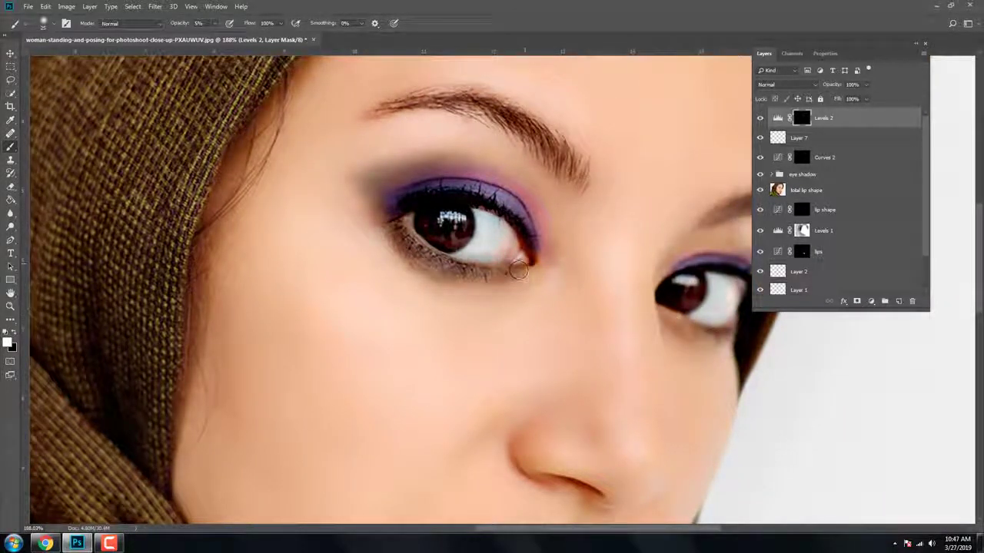
left_click(897, 301)
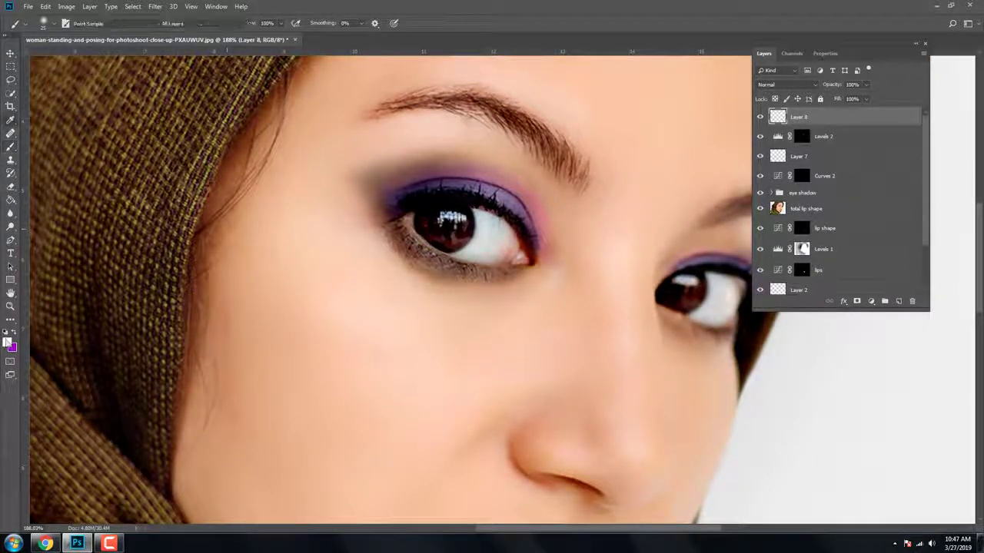
Paint a purple line under the lower lashes on Layer 8 at reduced opacity
left_click(8, 342)
left_click(461, 185)
left_click(851, 244)
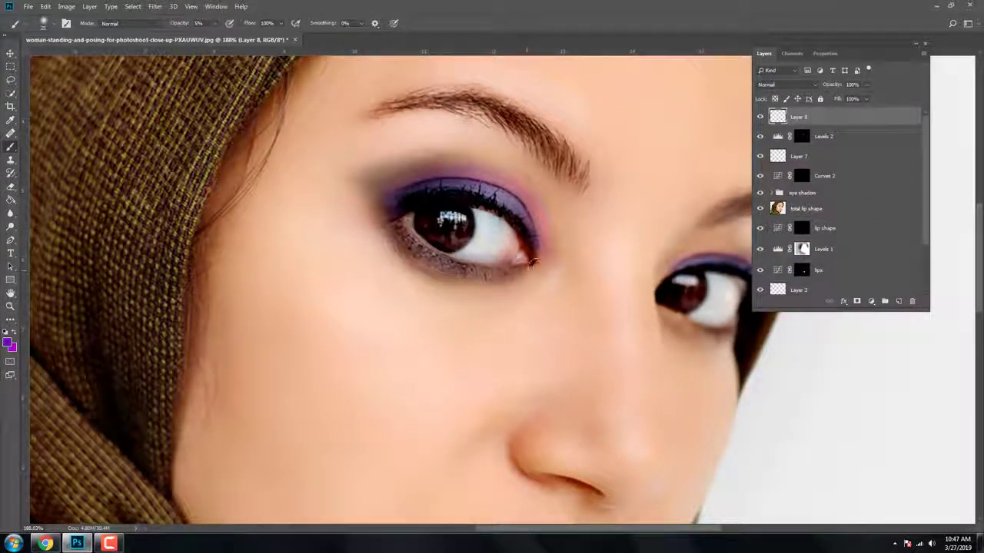
scroll(494, 285, "right", 3)
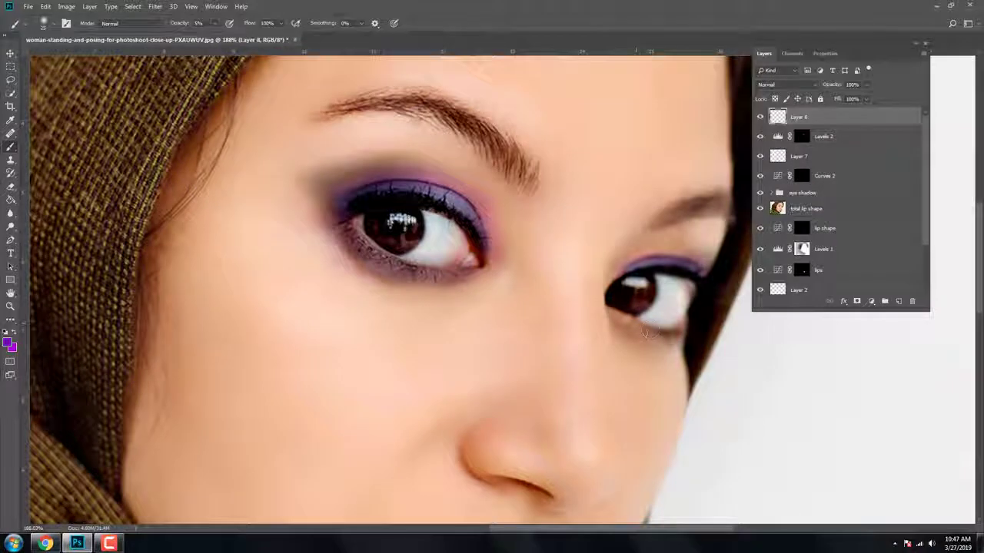
scroll(512, 325, "down", 3)
scroll(512, 325, "down", 2)
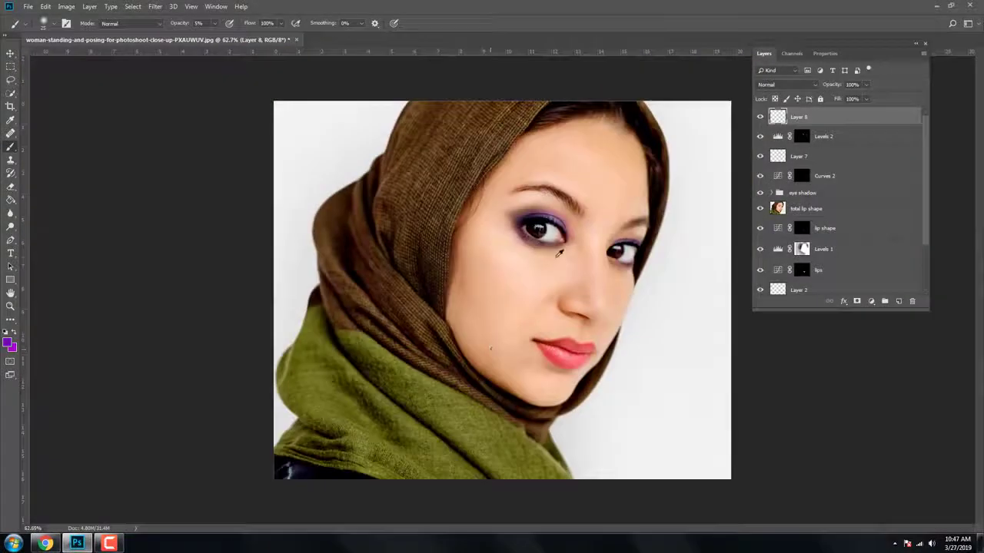
scroll(665, 145, "up", 5)
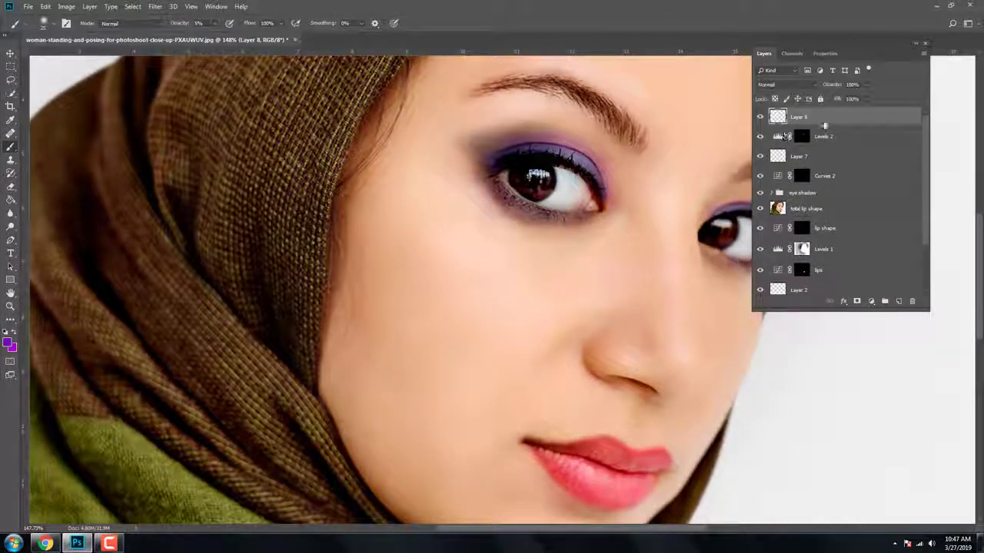
left_click(864, 85)
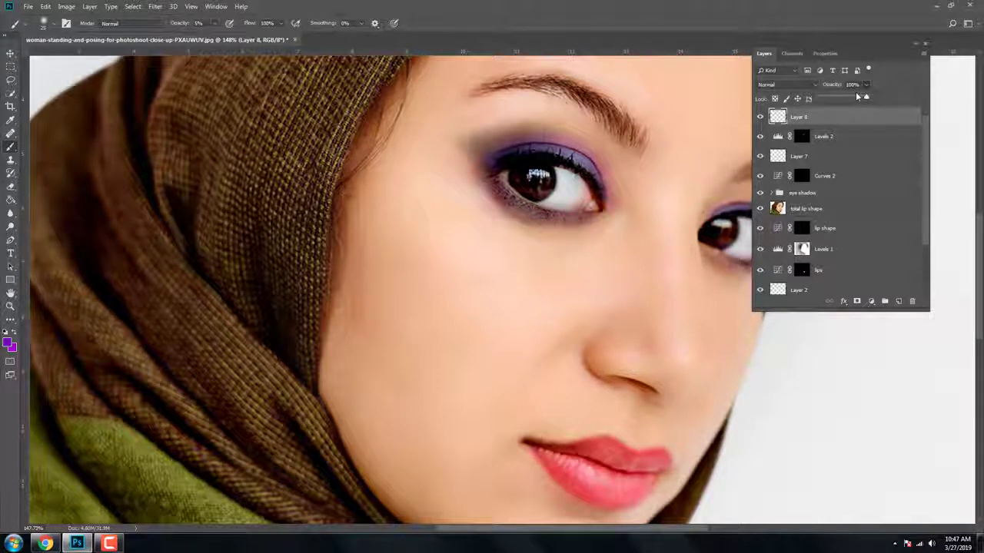
Lower the Levels 2 lash-line darkening to 50% opacity and add new Layer 9 on top
left_click(834, 134)
left_click_drag(868, 87, 847, 98)
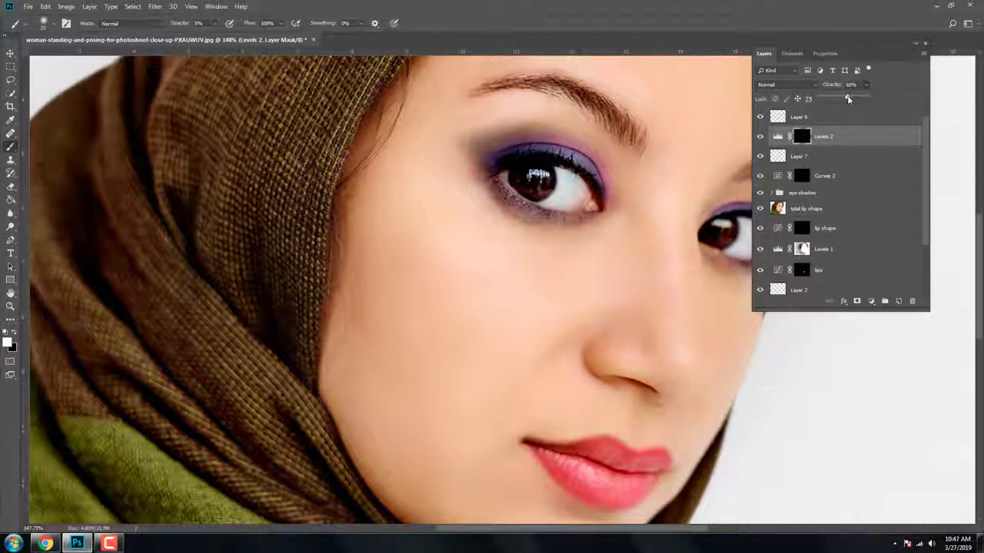
scroll(630, 285, "down", 2)
scroll(632, 259, "down", 2)
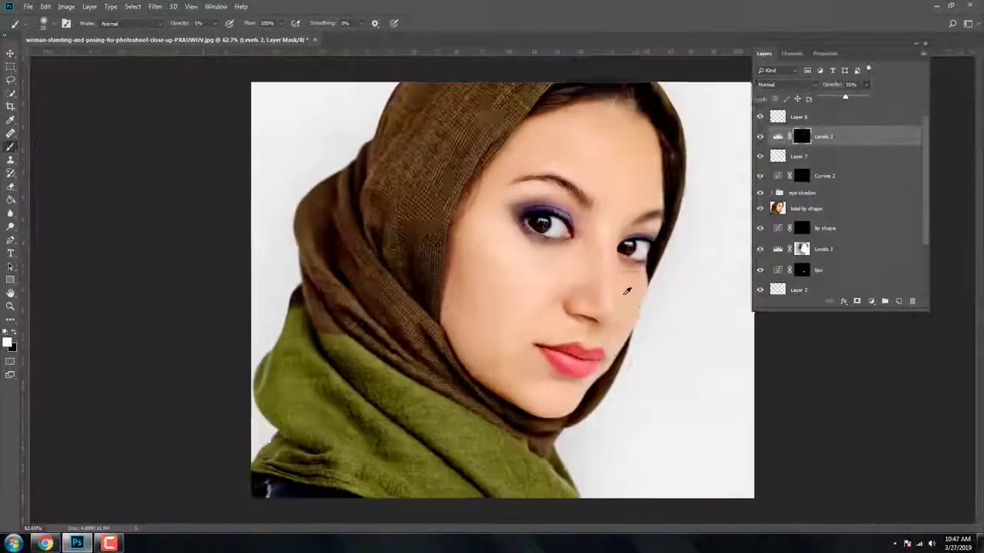
scroll(621, 307, "down", 1)
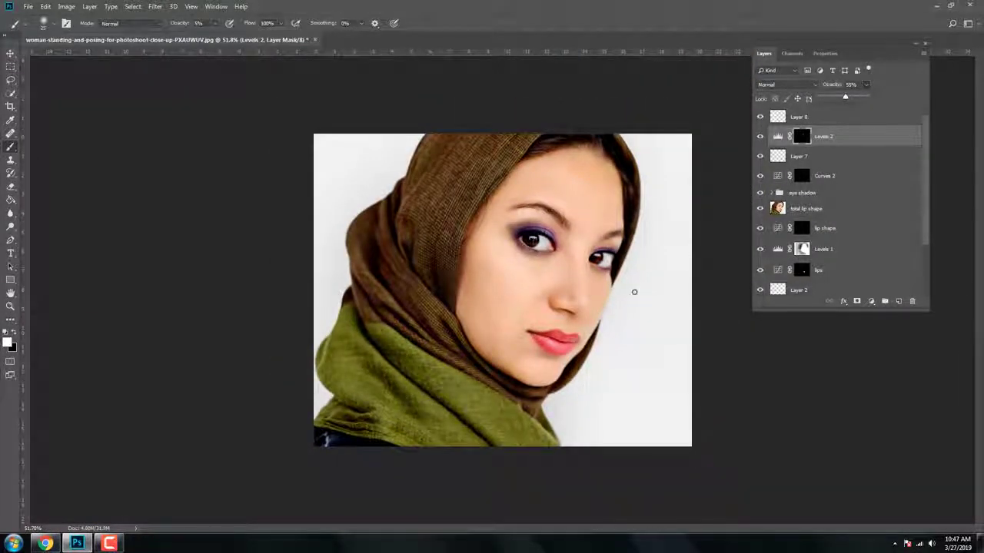
scroll(560, 293, "up", 1)
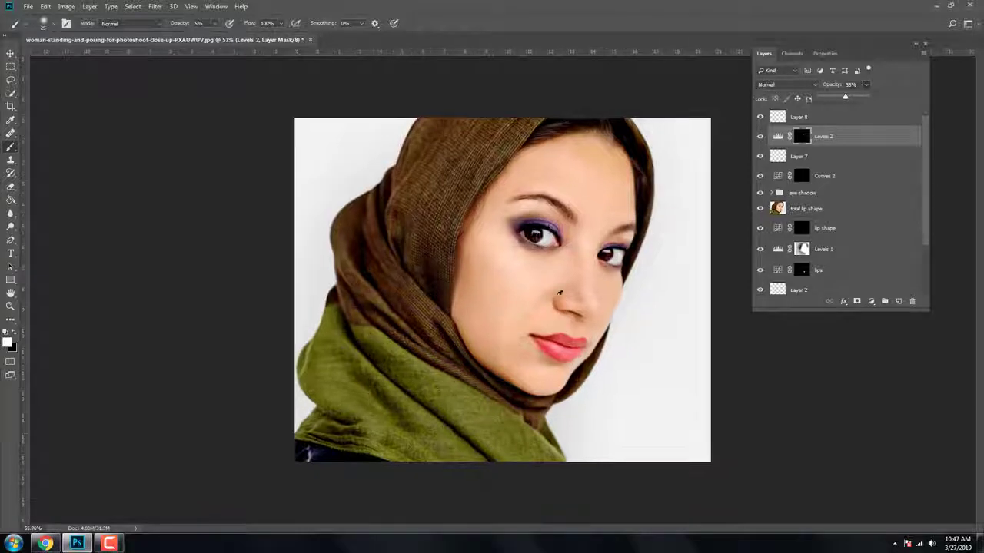
key("alt+bracketright")
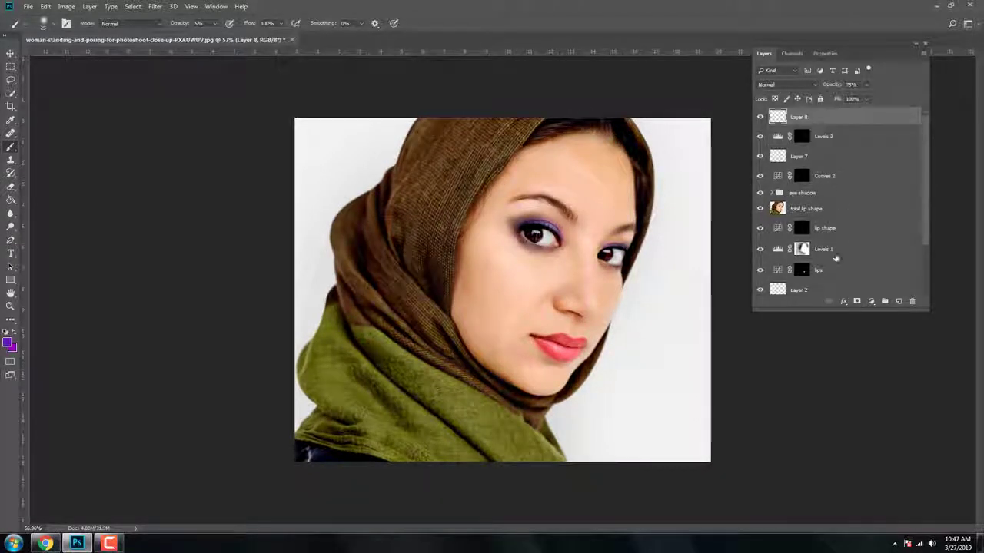
key("ctrl+shift+alt+n")
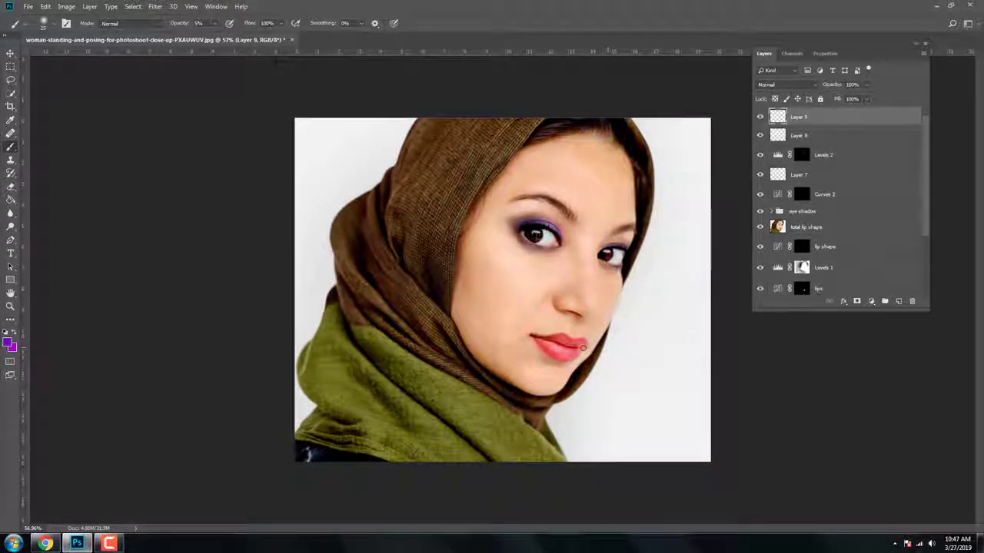
With a much larger brush, paint a soft purple tint on Layer 9 at 68% opacity
scroll(516, 352, "up", 4)
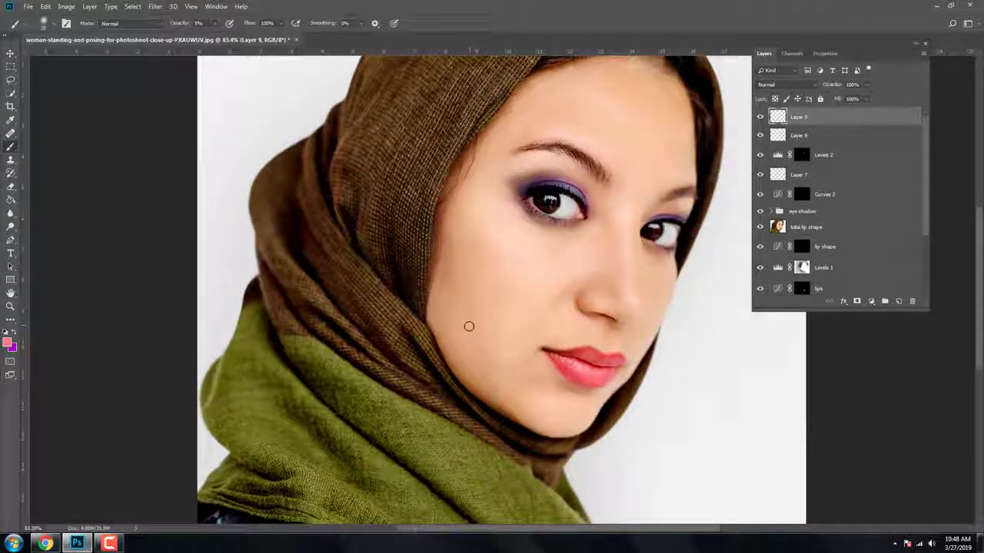
key("bracketright")
key("bracketright")
key("bracketright")
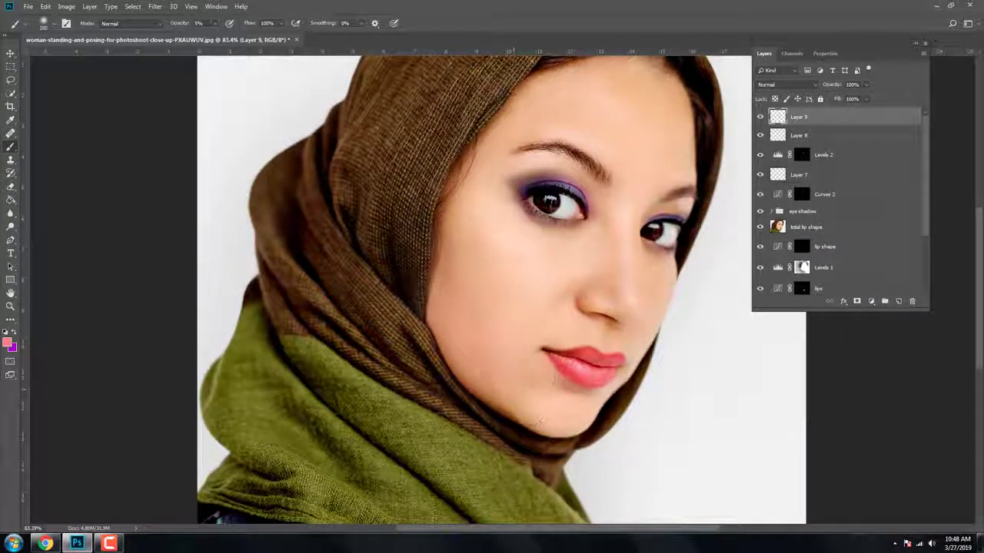
key("x")
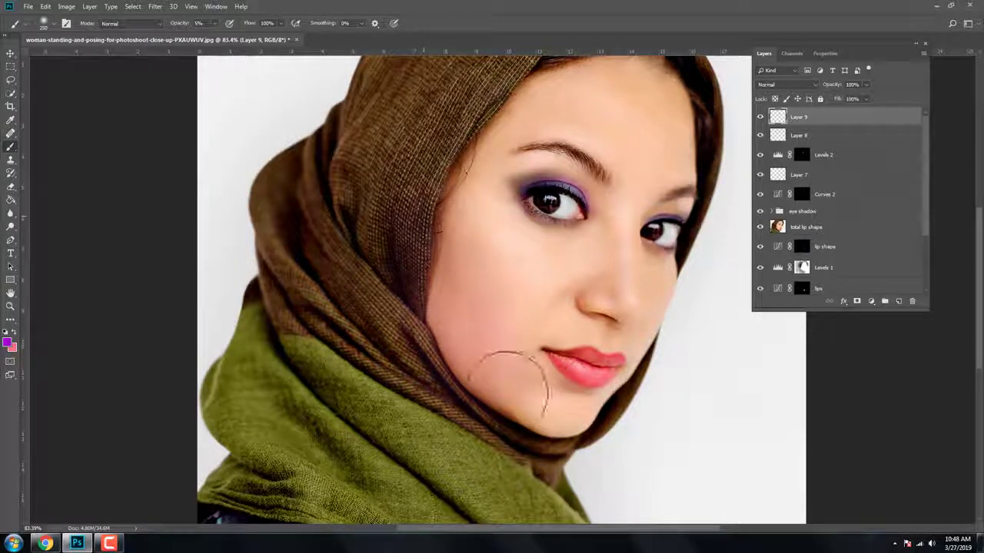
left_click_drag(630, 285, 593, 290)
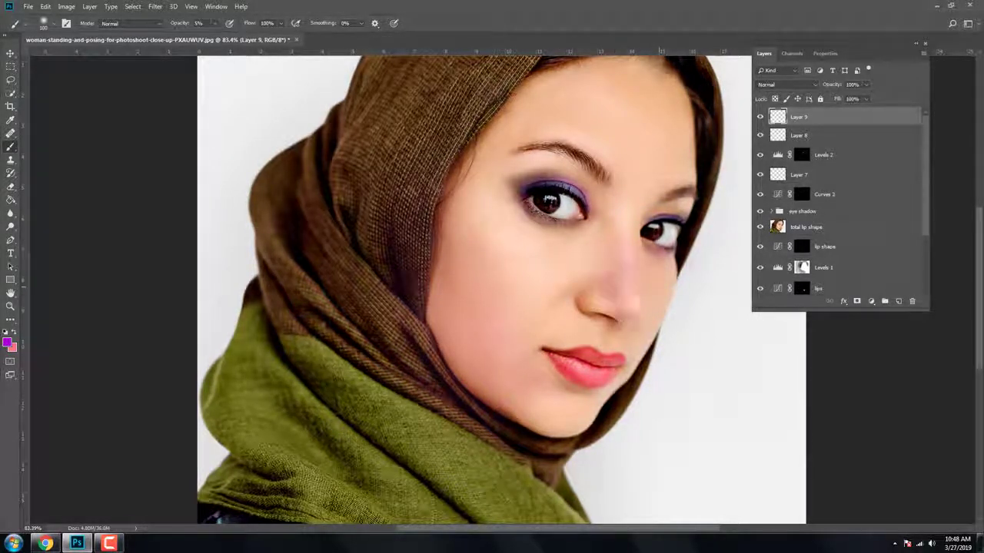
scroll(643, 285, "down", 3)
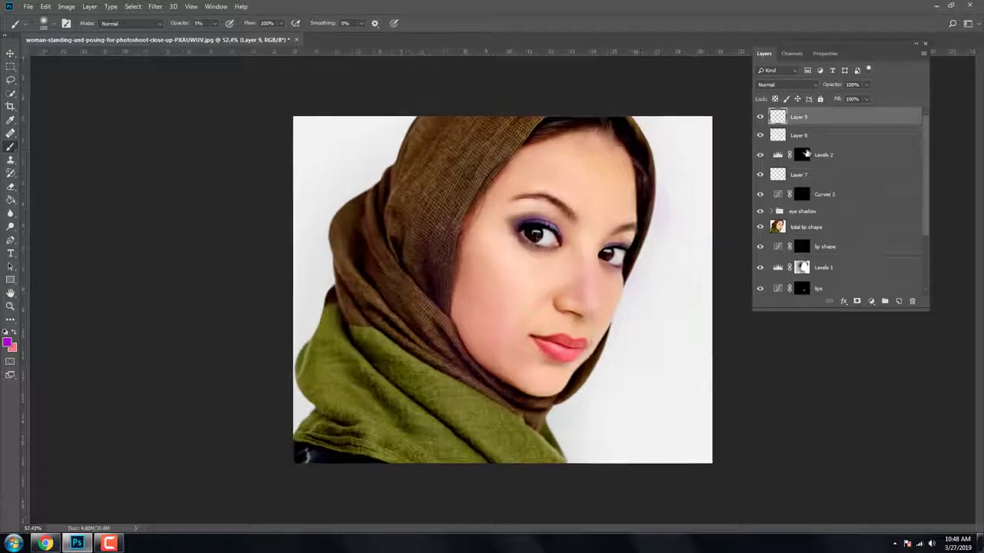
left_click_drag(867, 89, 850, 99)
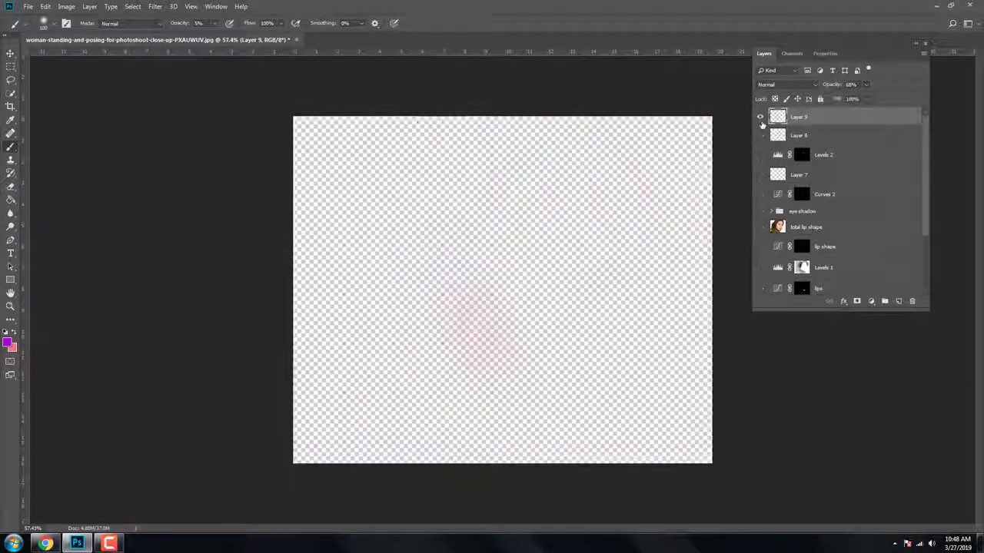
Add a black-painted mask to Layer 9, adjust layer blend modes, and add a Curves 3 adjustment
left_click(857, 301)
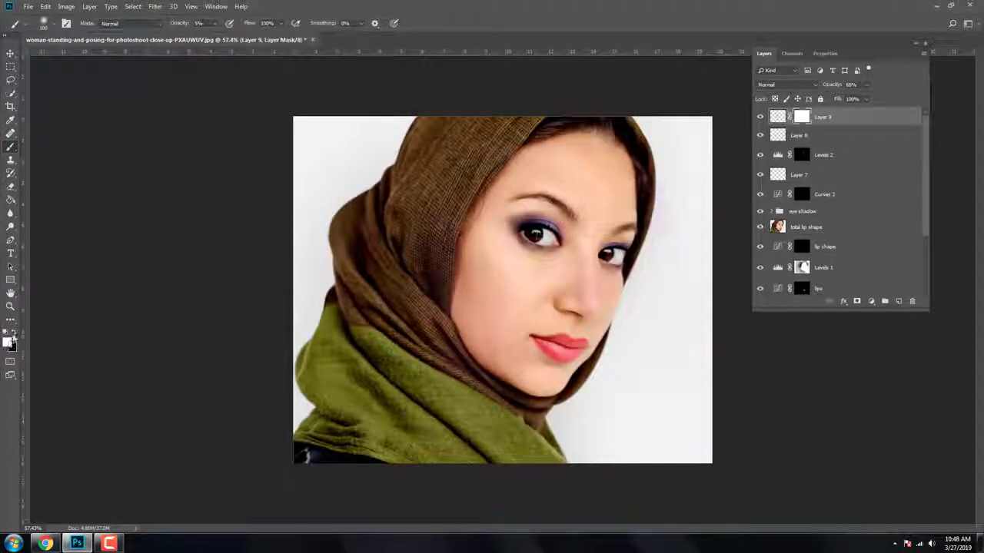
key("d")
key("x")
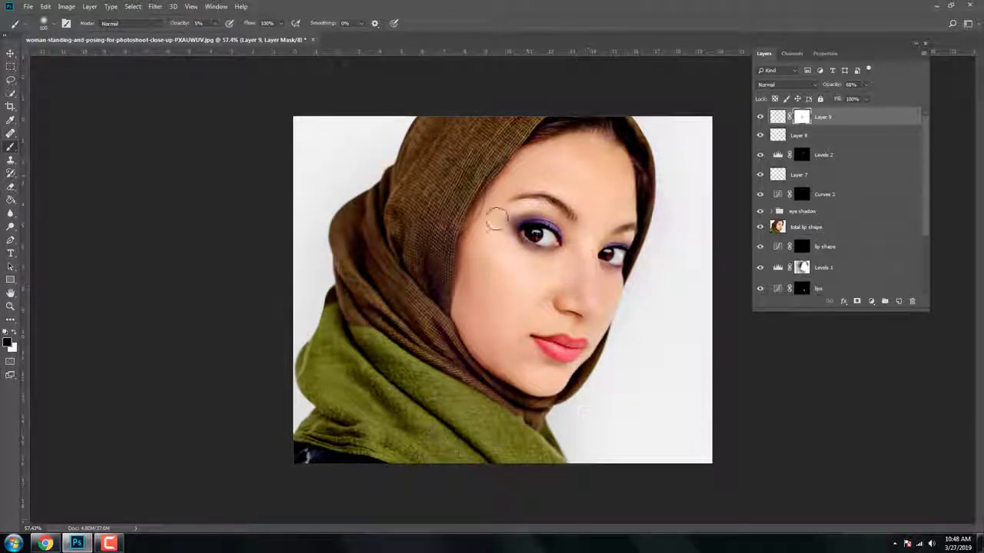
left_click(803, 136)
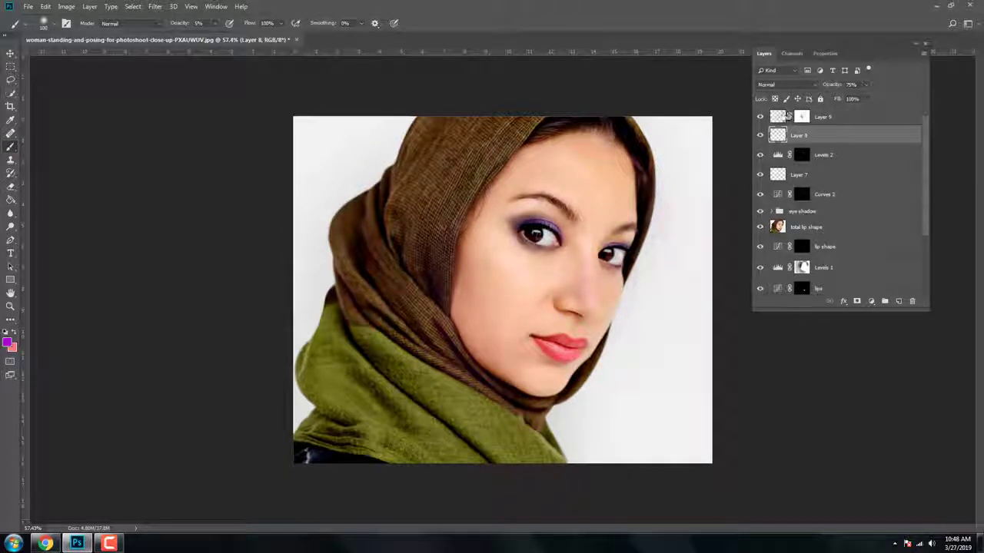
left_click(780, 85)
left_click(766, 217)
left_click(776, 85)
left_click(769, 119)
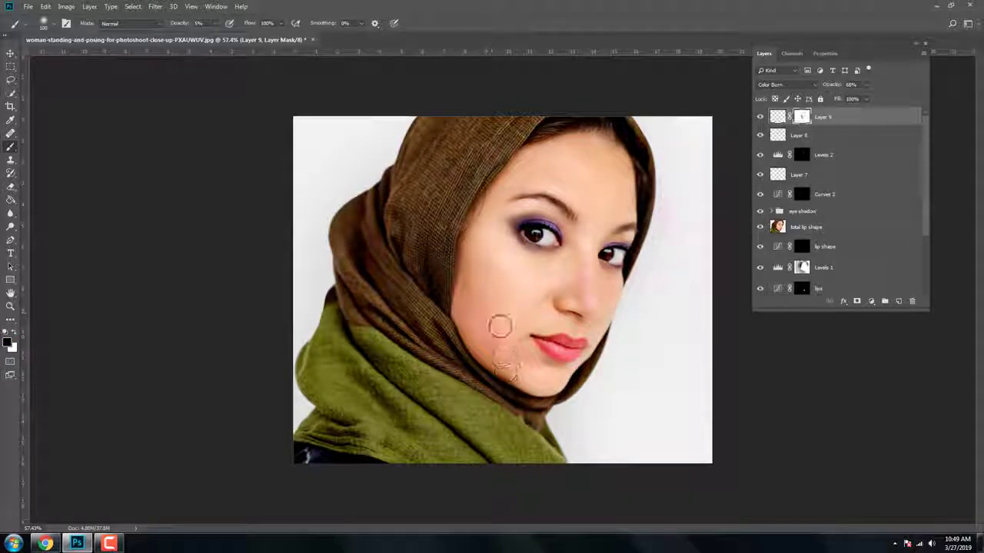
left_click(871, 302)
left_click(883, 353)
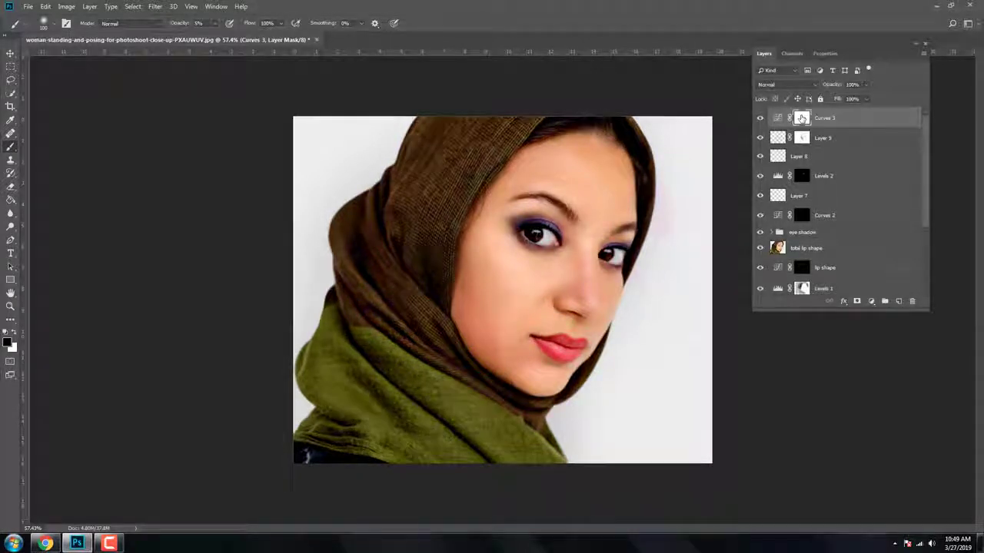
Invert the Curves 3 mask to hide it, with white paint at 23% brush opacity
key("ctrl+i")
scroll(603, 292, "up", 2, "alt")
scroll(592, 269, "up", 2, "alt")
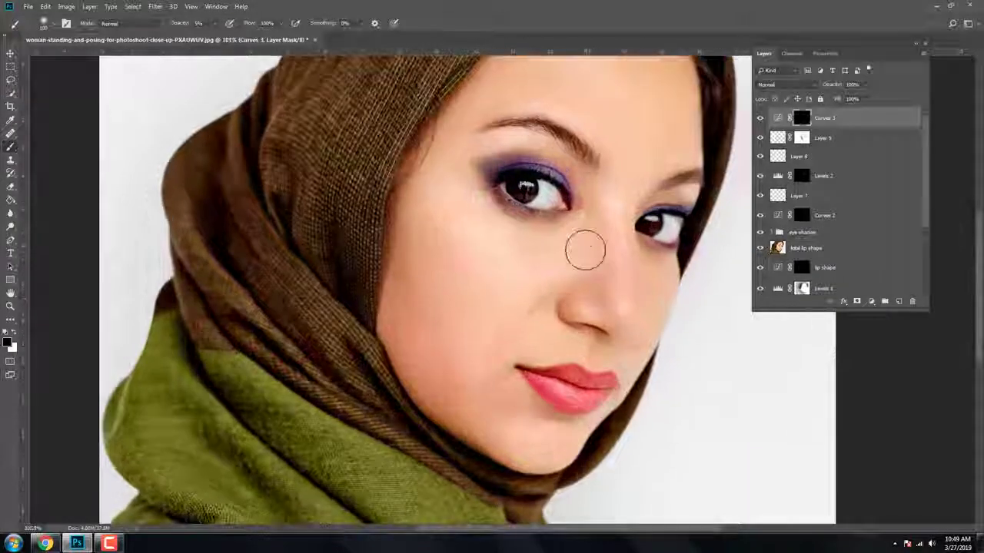
key("x")
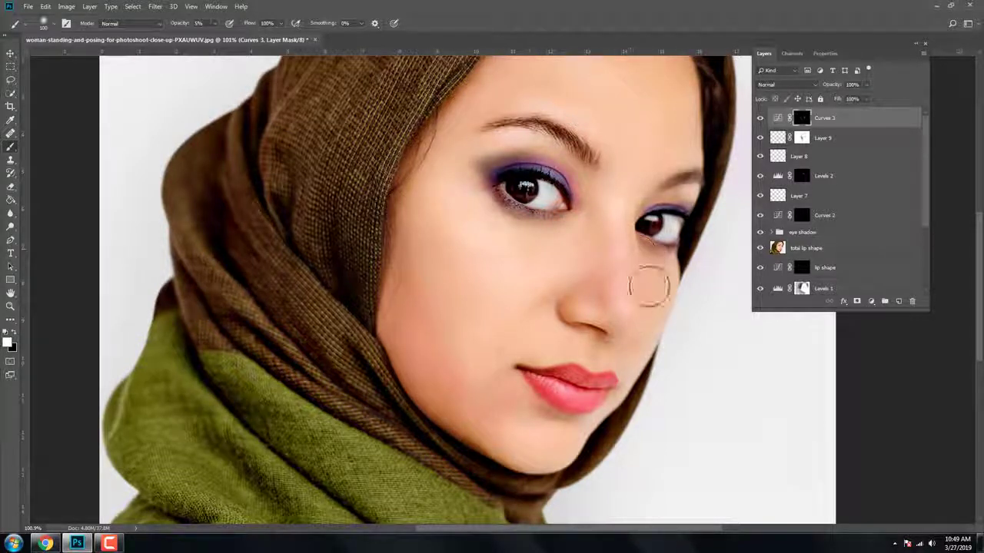
key("2")
key("3")
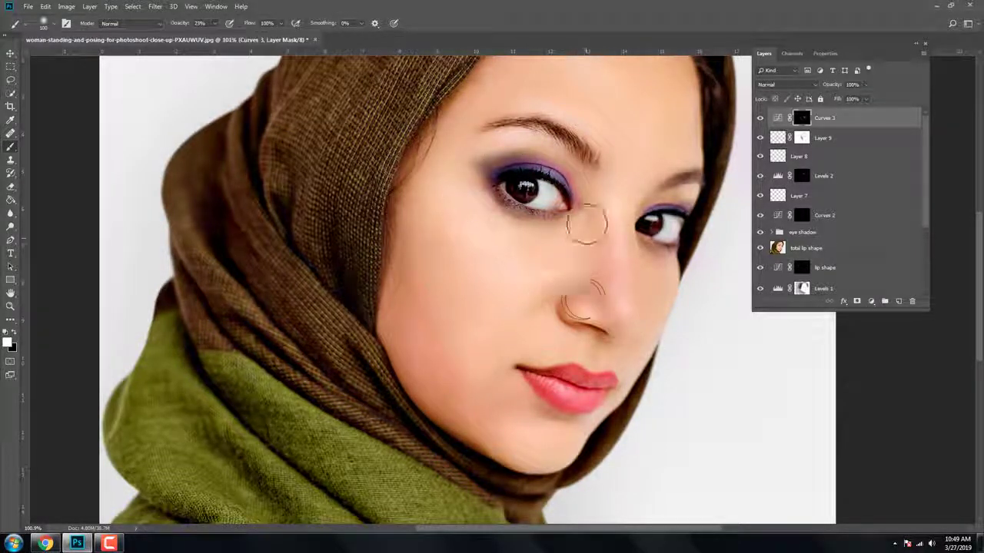
Select the Curves 3 adjustment itself instead of its mask
scroll(384, 185, "up", 3)
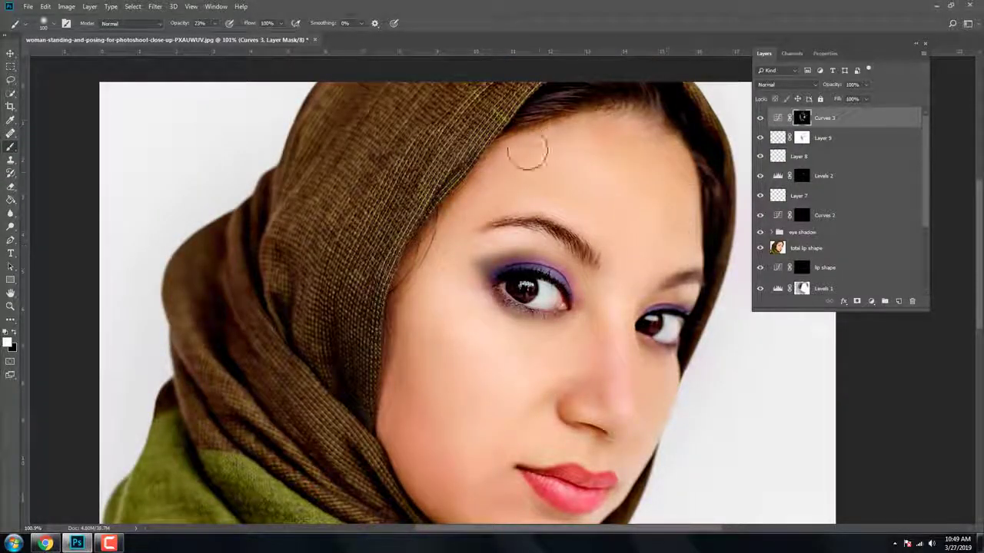
scroll(527, 149, "down", 3, "alt")
scroll(569, 285, "up", 1, "alt")
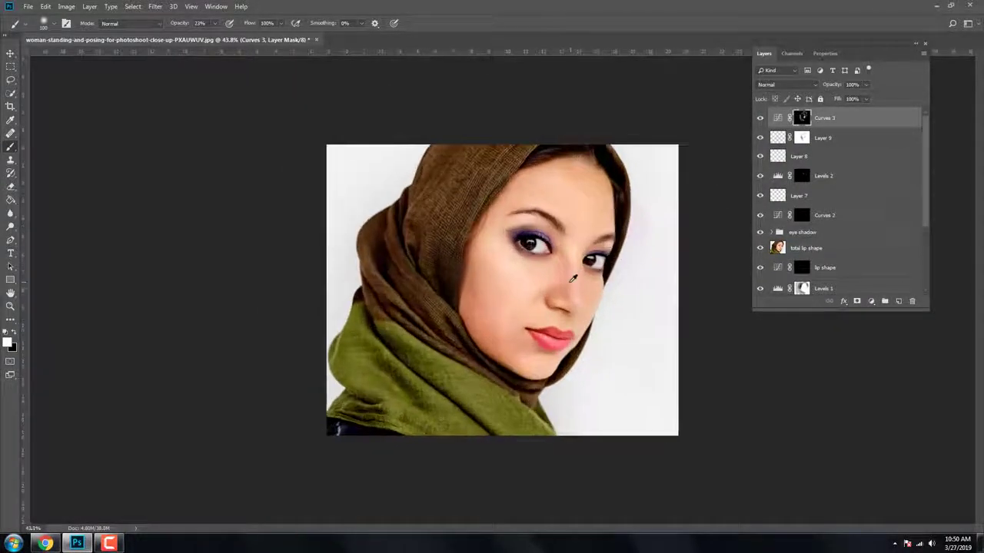
scroll(566, 278, "up", 2, "alt")
scroll(642, 108, "up", 3)
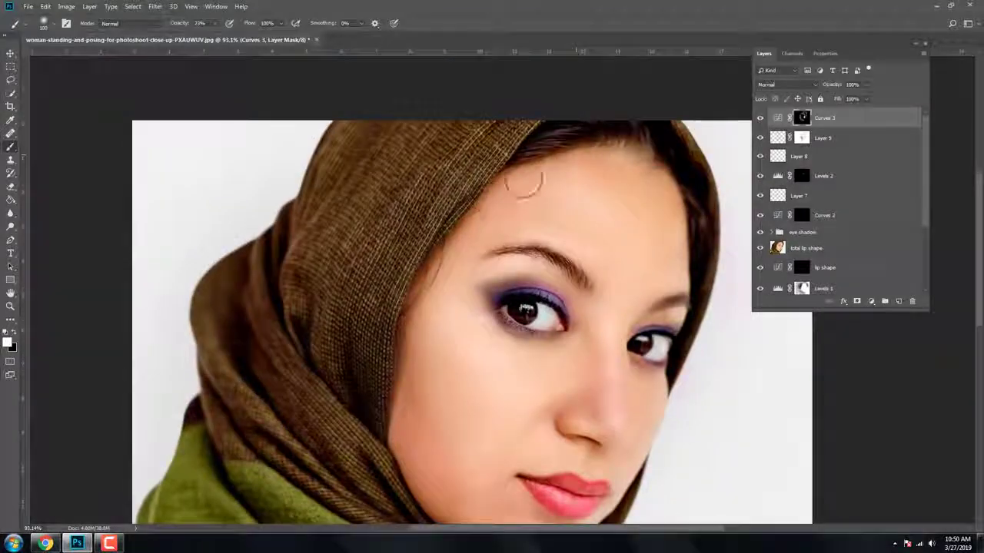
left_click(825, 126)
scroll(626, 223, "down", 1)
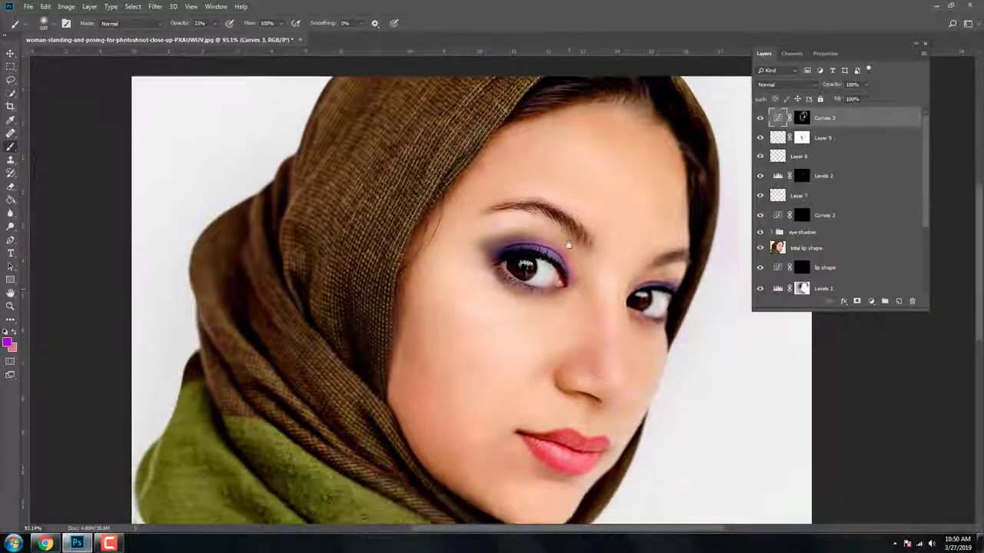
scroll(778, 224, "down", 3)
scroll(826, 129, "up", 3)
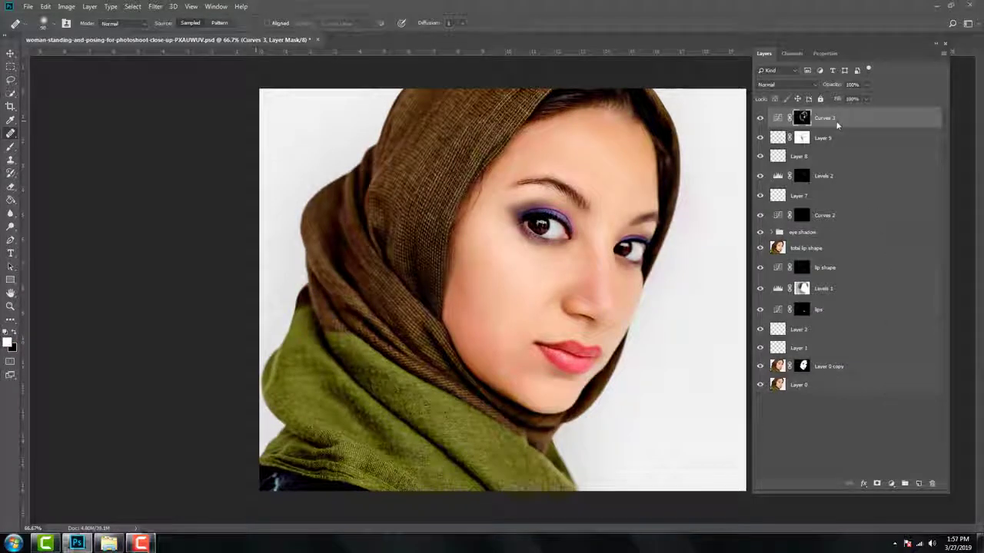
Stamp all visible layers into new Layer 10 and set Add Noise amount to 8
key("ctrl+shift+alt+e")
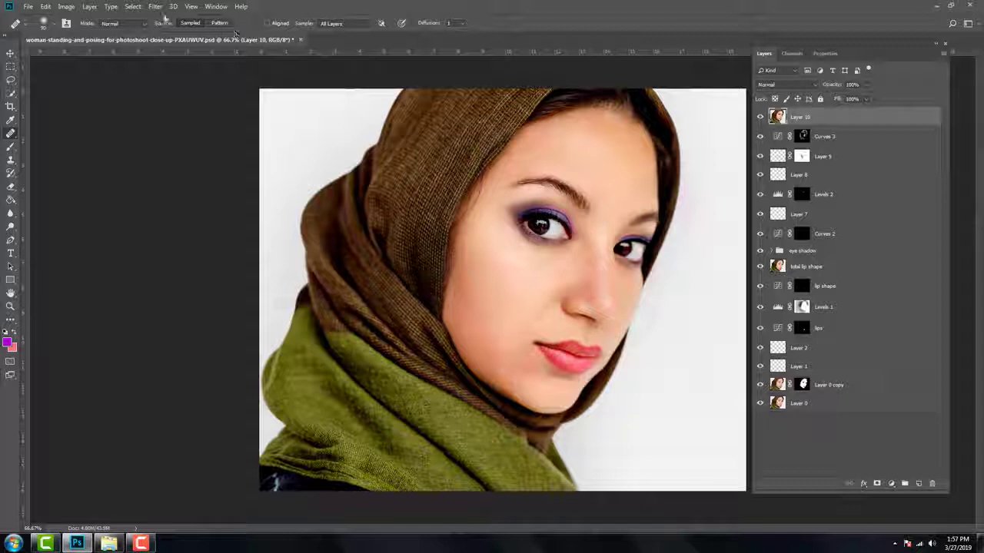
left_click(155, 6)
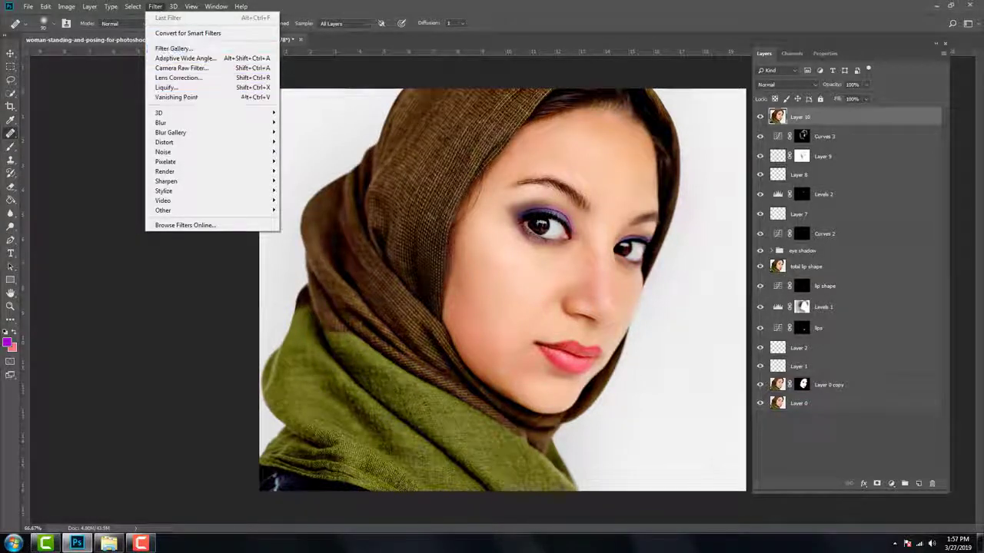
mouse_move(208, 152)
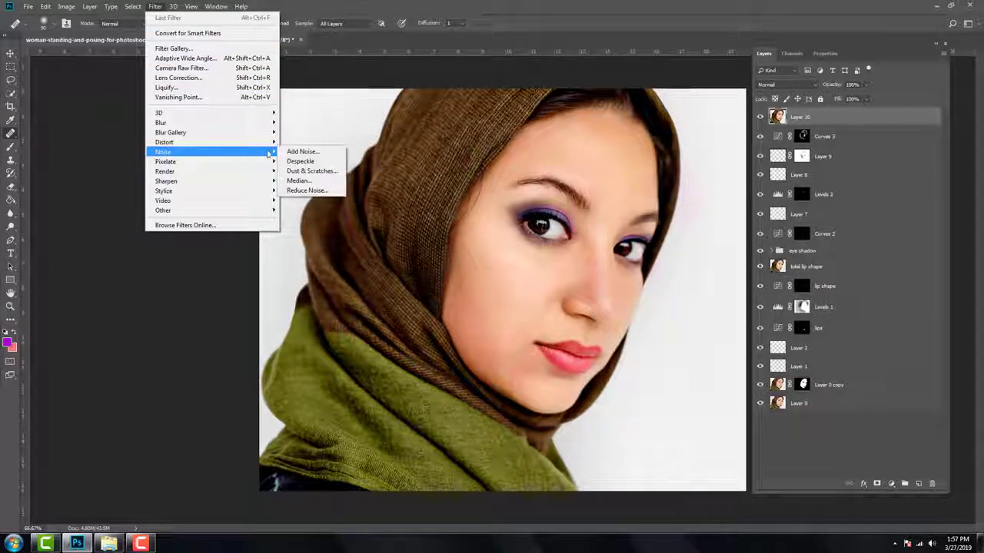
left_click(299, 151)
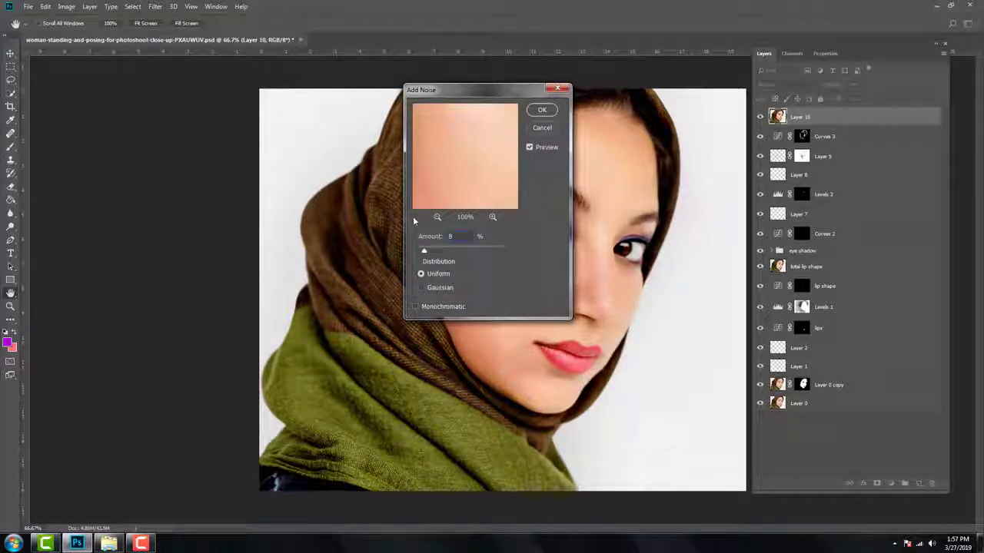
type("8")
Apply the 8% noise and copy Layer 0 copy's mask onto Layer 10
left_click(542, 110)
key("j")
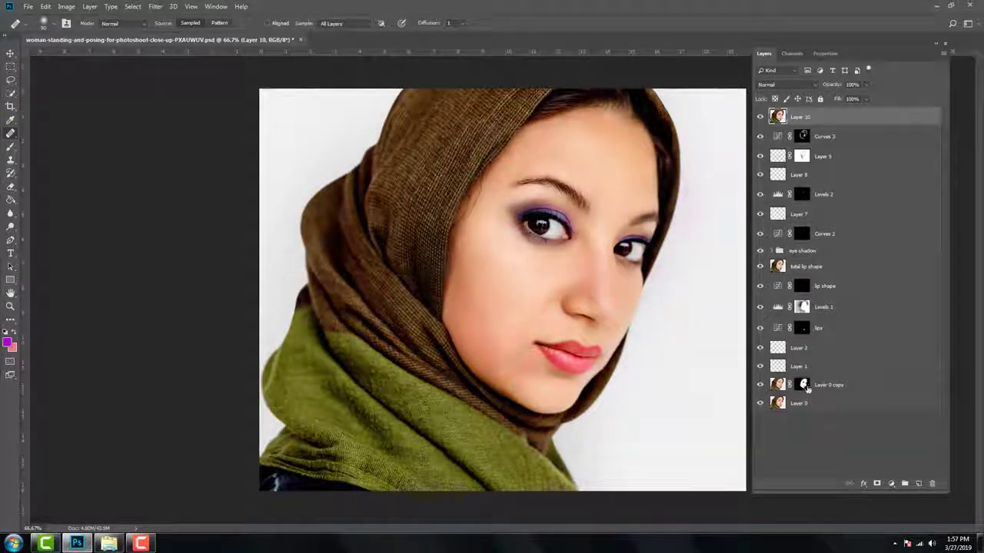
left_click_drag(804, 388, 803, 118)
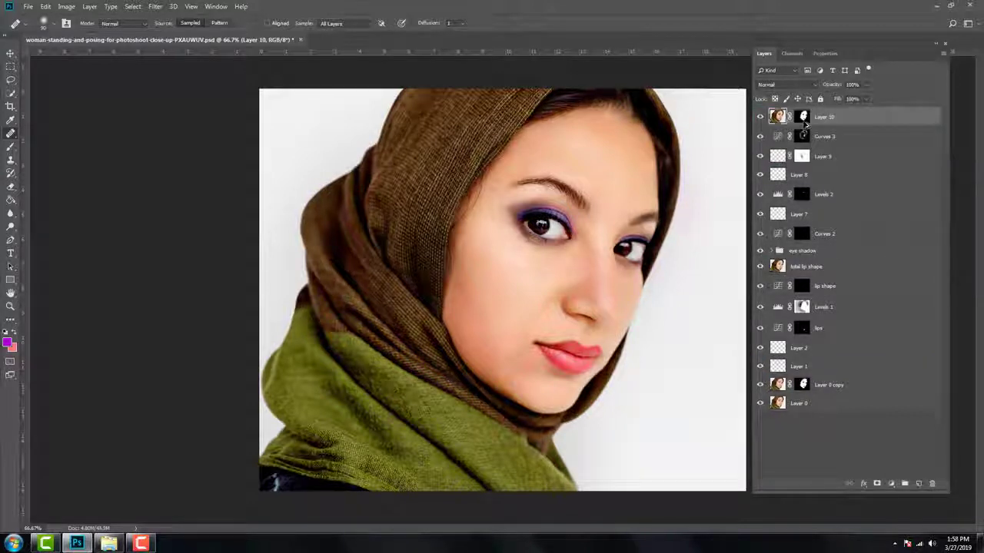
Set Layer 10 to 45% opacity, then toggle Layer 0 alone to compare with the original
left_click(802, 117)
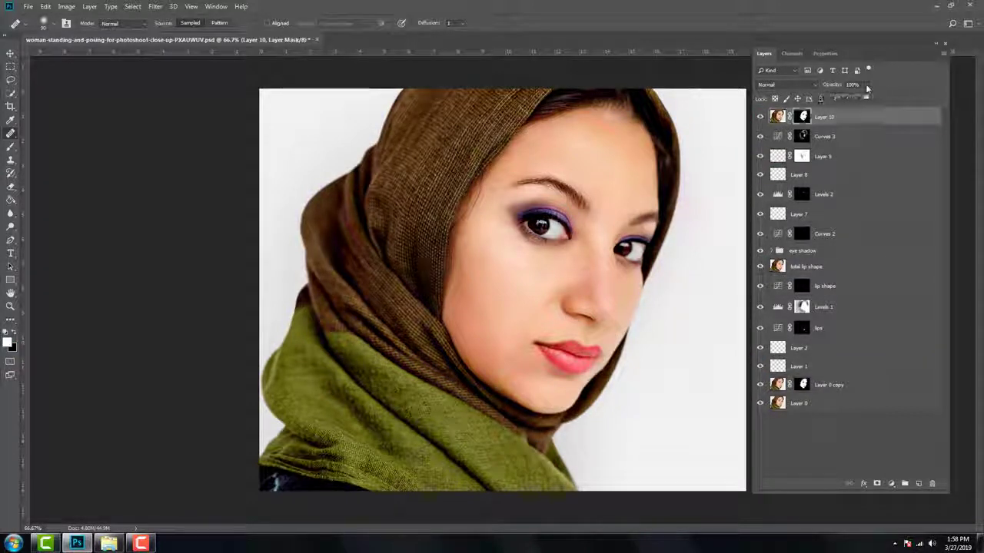
left_click_drag(867, 89, 849, 98)
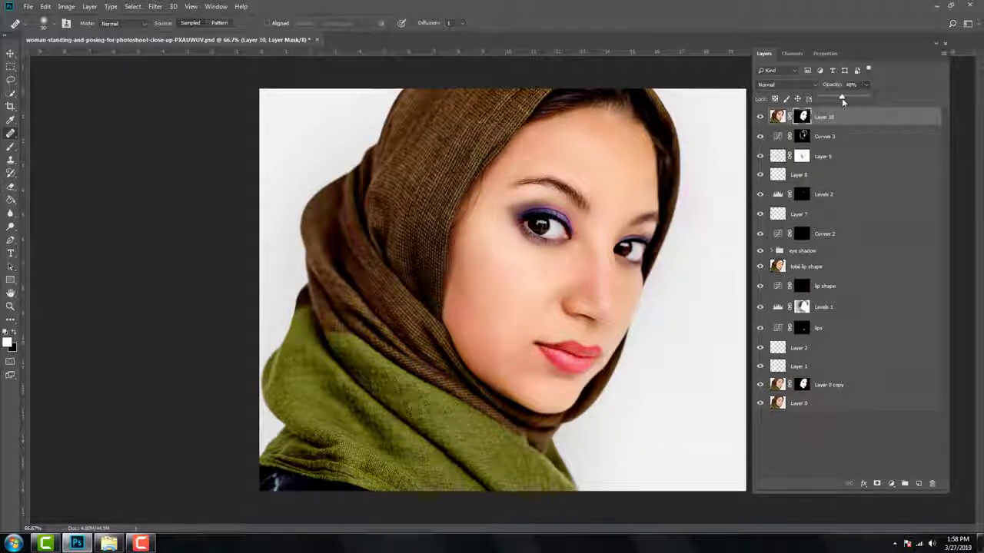
left_click_drag(841, 97, 840, 100)
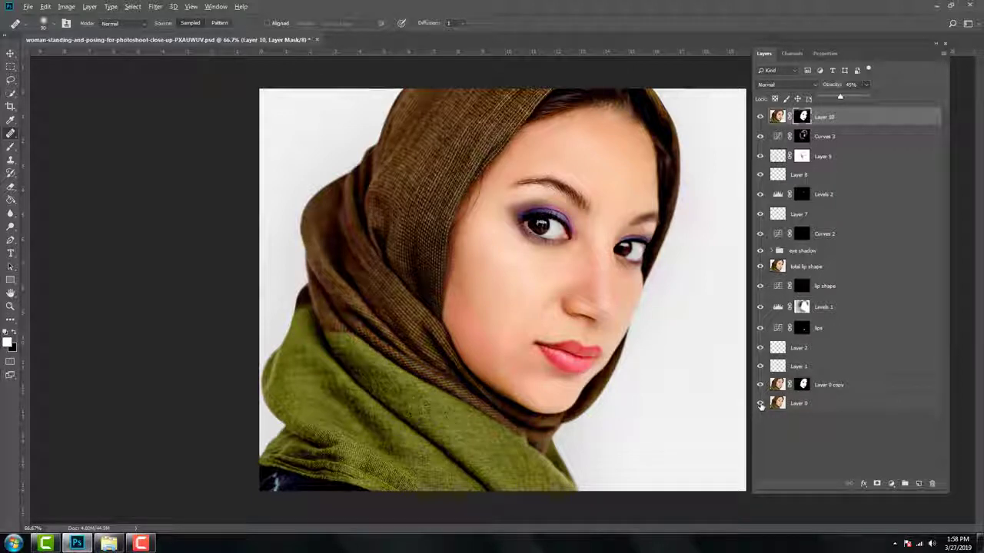
left_click(760, 403, "alt")
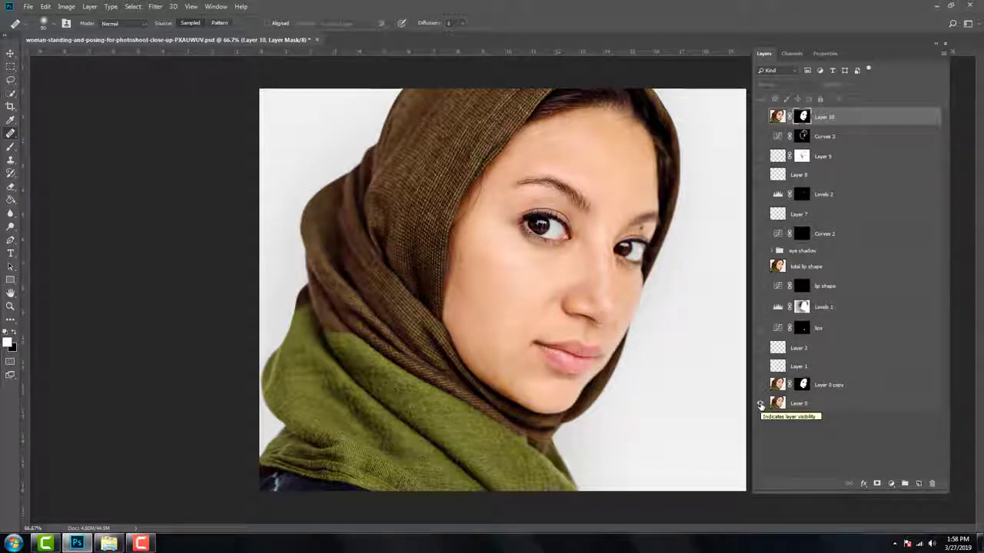
left_click(760, 404, "alt")
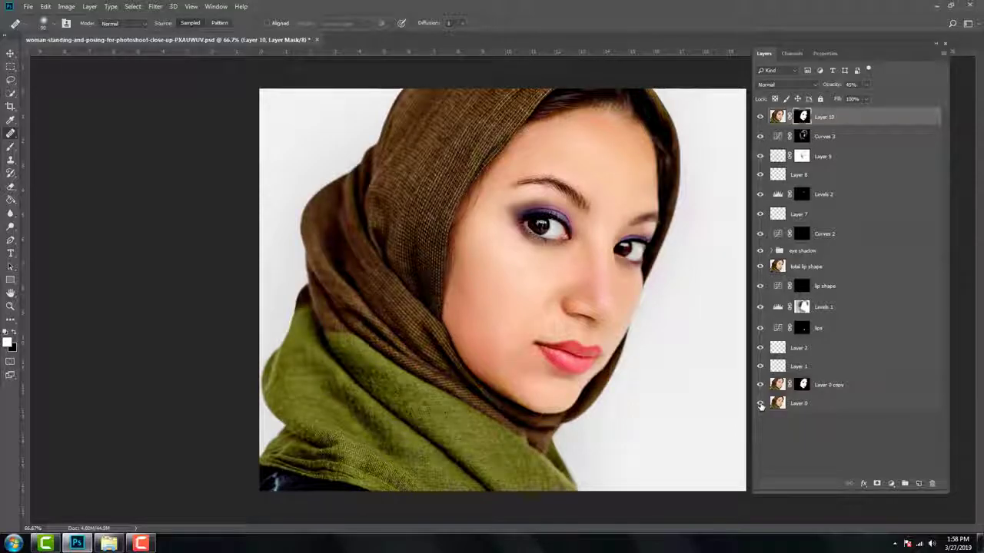